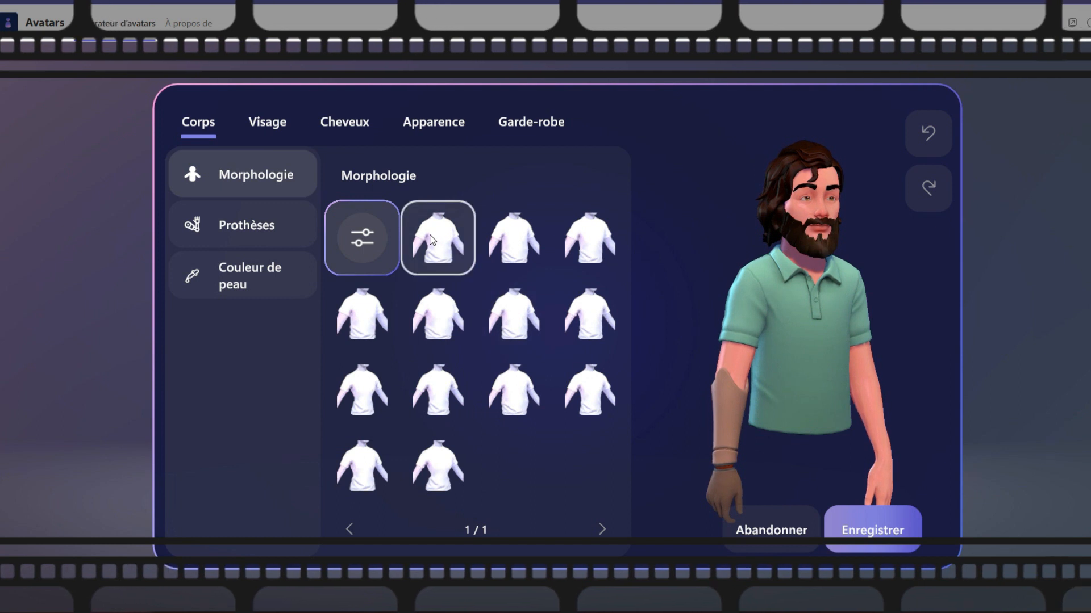
# - Try several body shapes on the avatar and settle on the fourth shape in the second row
pyautogui.click(512, 238)
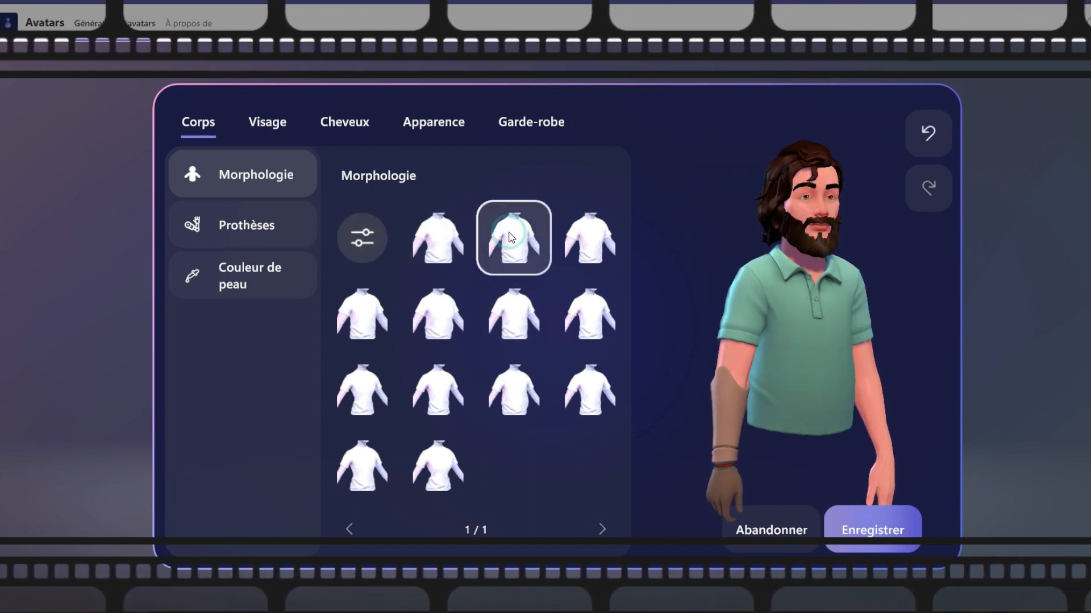
pyautogui.click(594, 242)
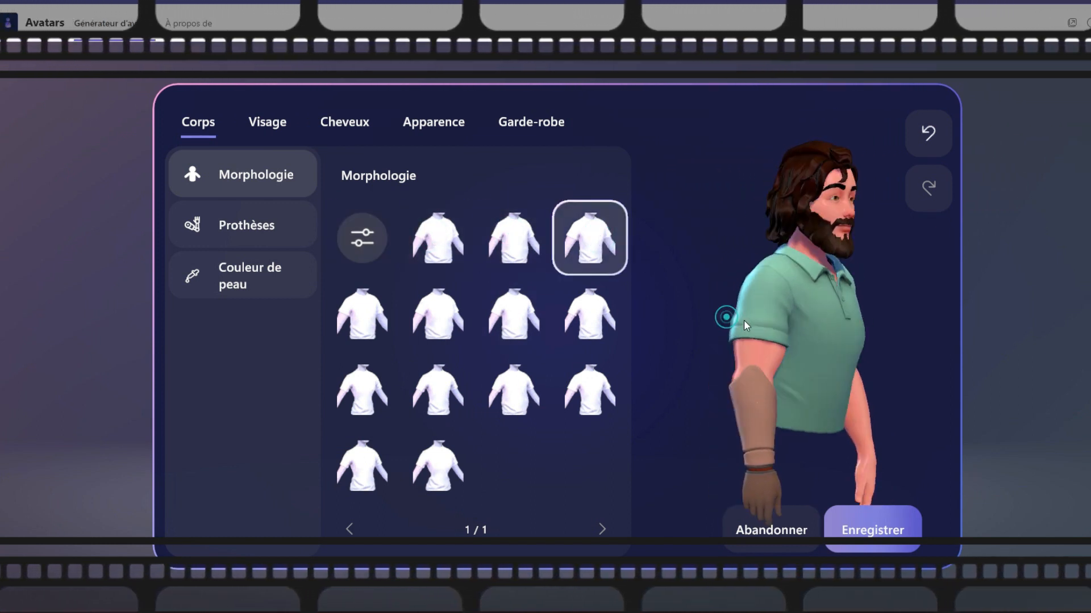
pyautogui.click(582, 318)
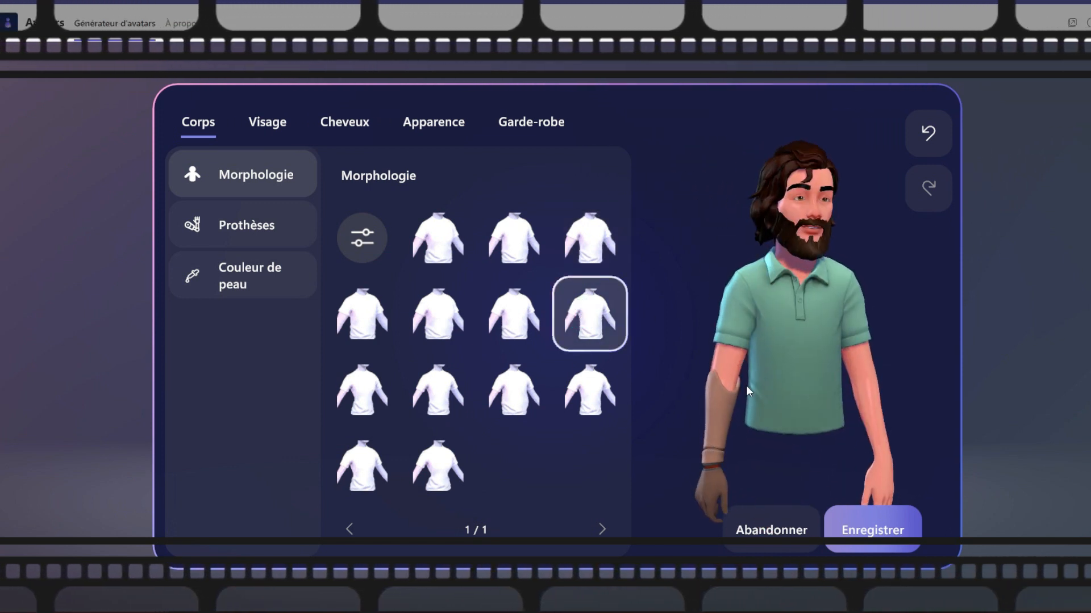
pyautogui.click(590, 390)
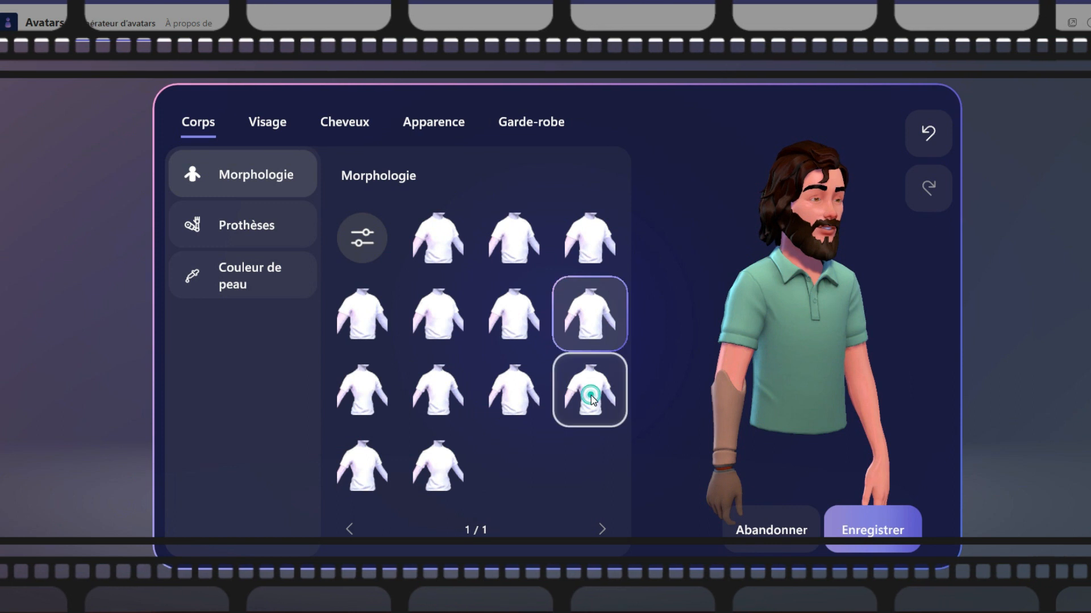
pyautogui.click(514, 386)
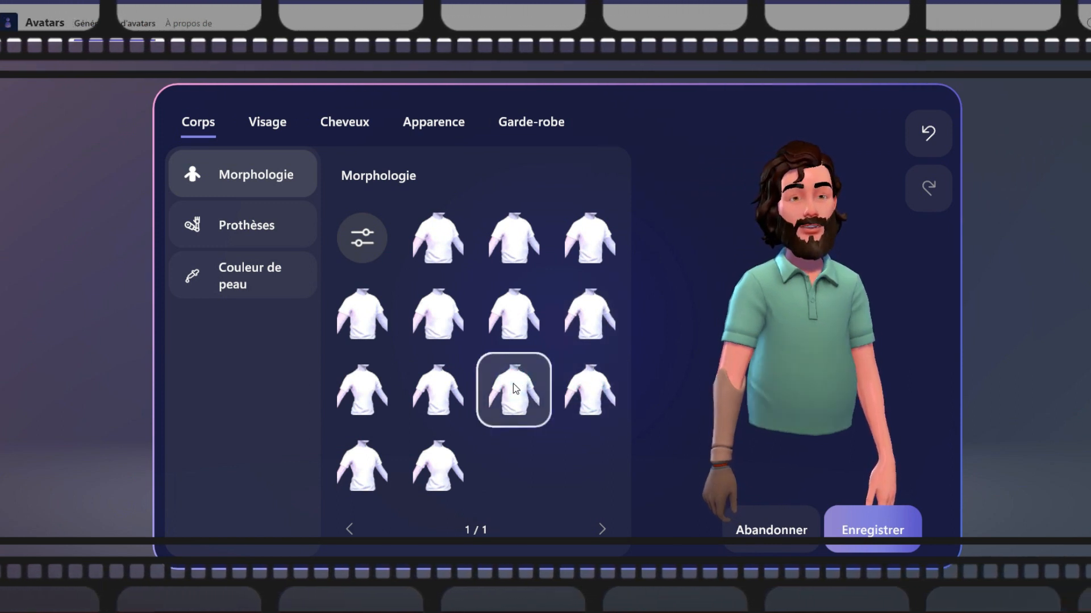
pyautogui.click(438, 391)
pyautogui.click(357, 394)
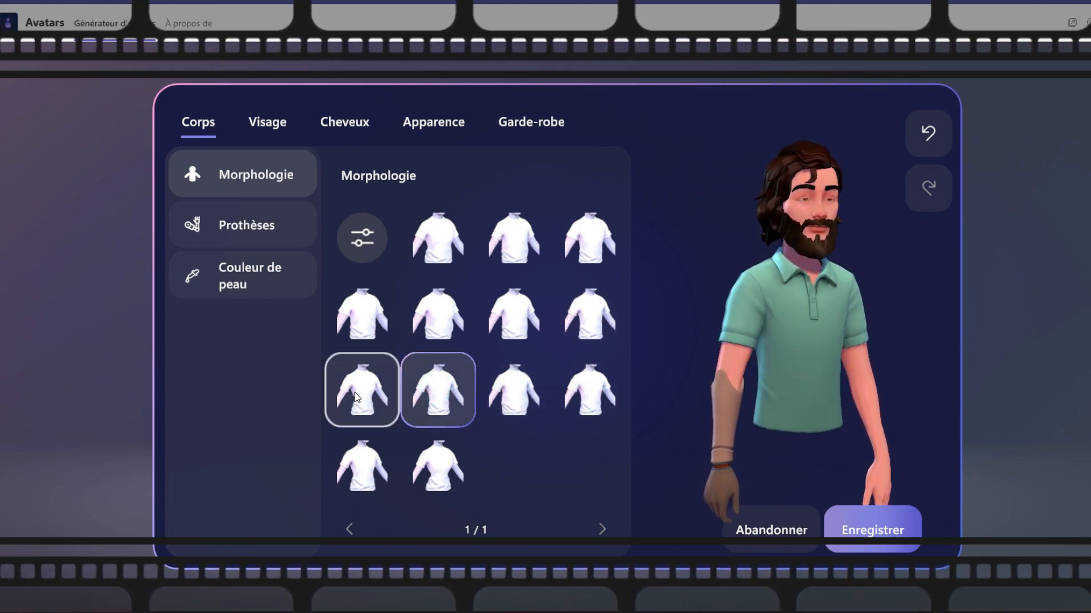
pyautogui.click(589, 314)
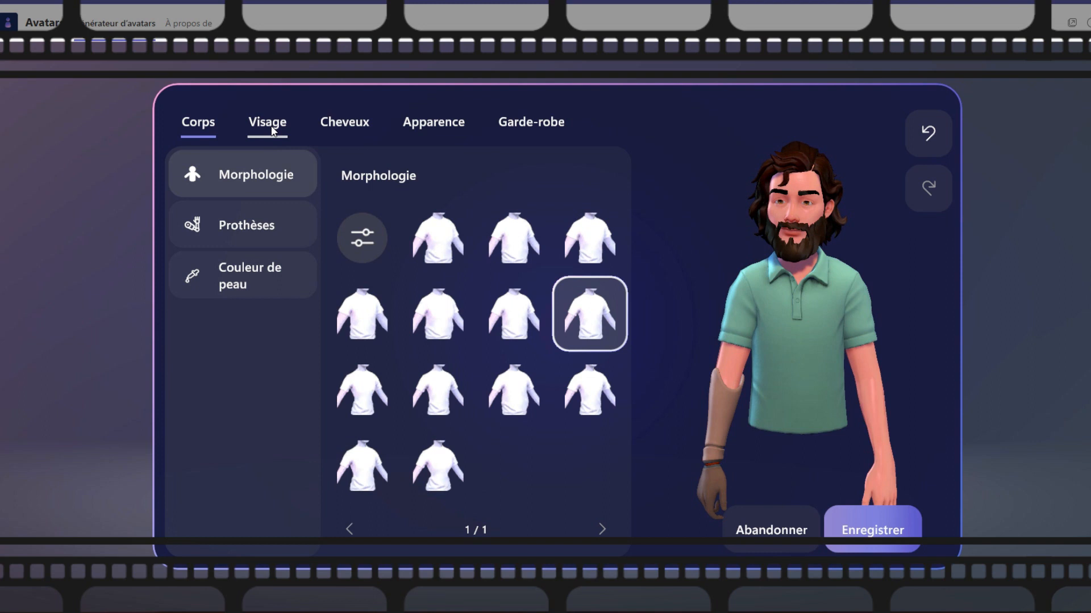
# - Try different arm, forearm and hand prostheses on the avatar, then choose the option without any prosthesis
pyautogui.click(264, 218)
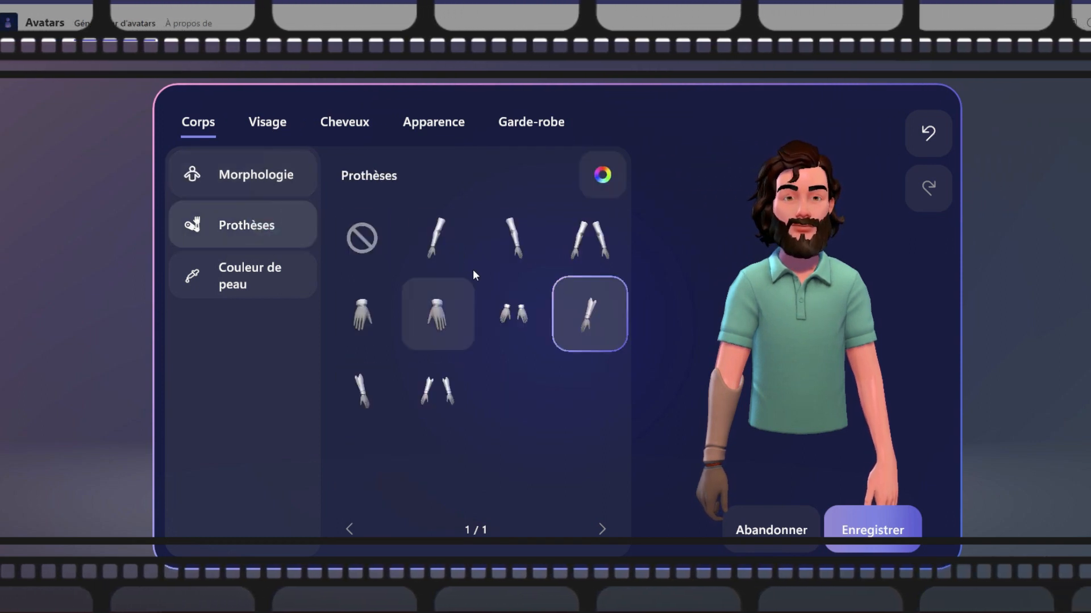
pyautogui.click(518, 242)
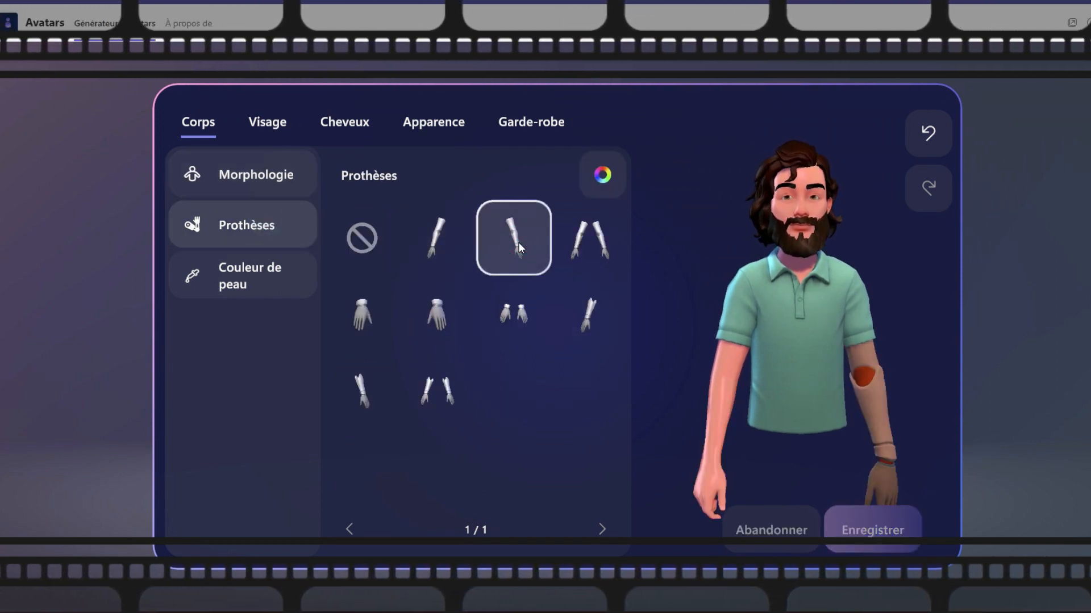
pyautogui.click(581, 243)
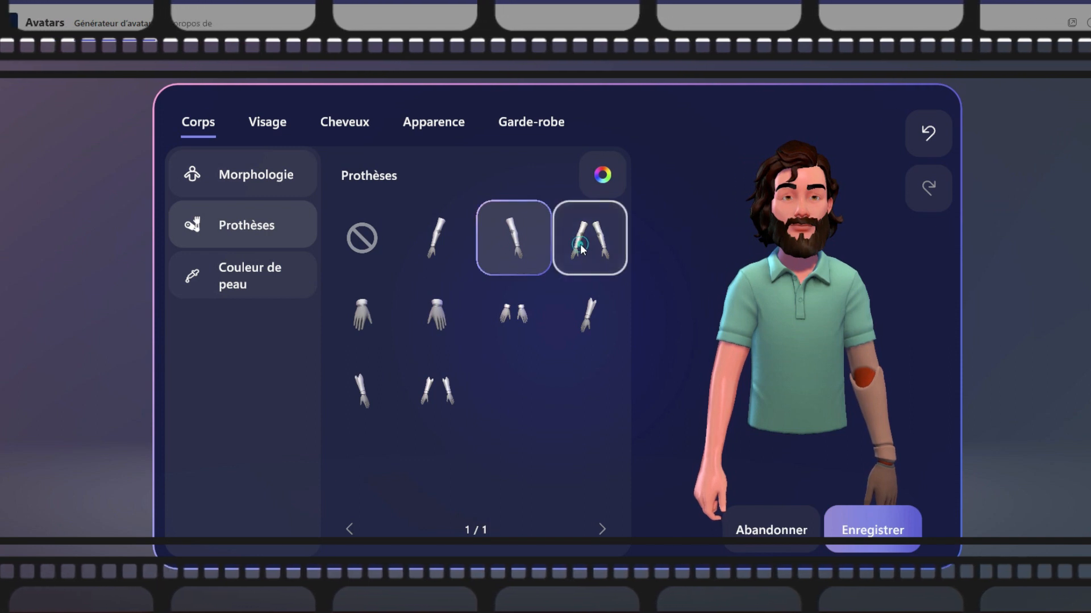
pyautogui.click(434, 244)
pyautogui.click(588, 312)
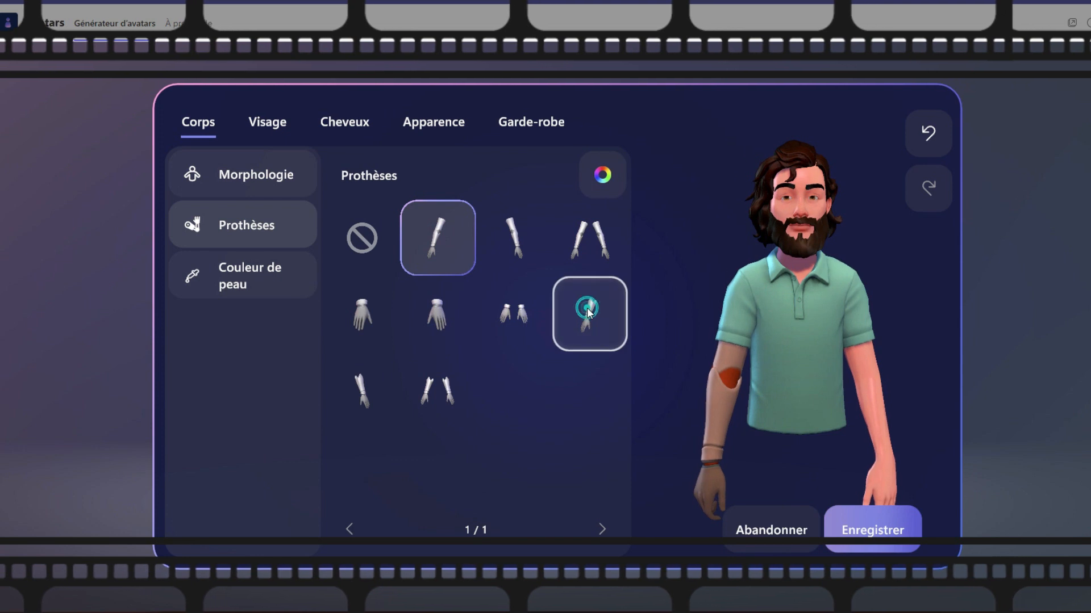
pyautogui.click(522, 316)
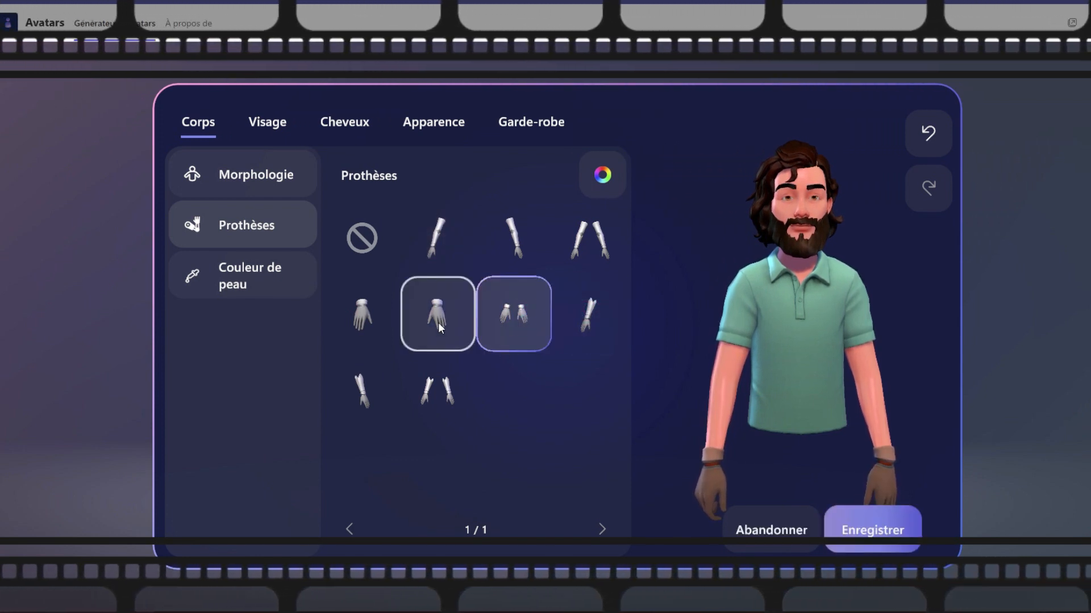
pyautogui.click(444, 383)
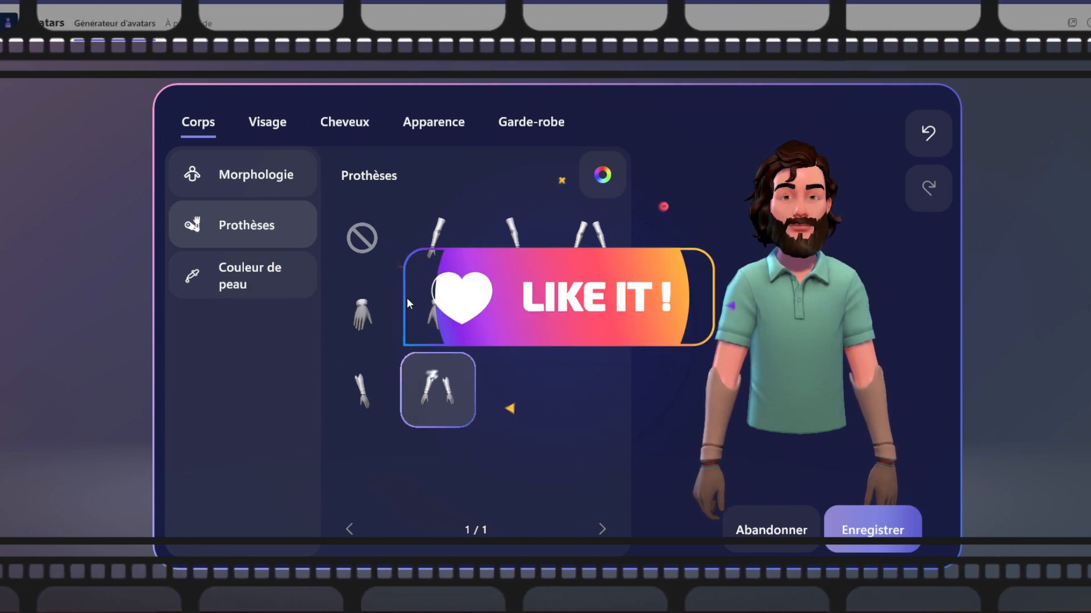
pyautogui.click(369, 241)
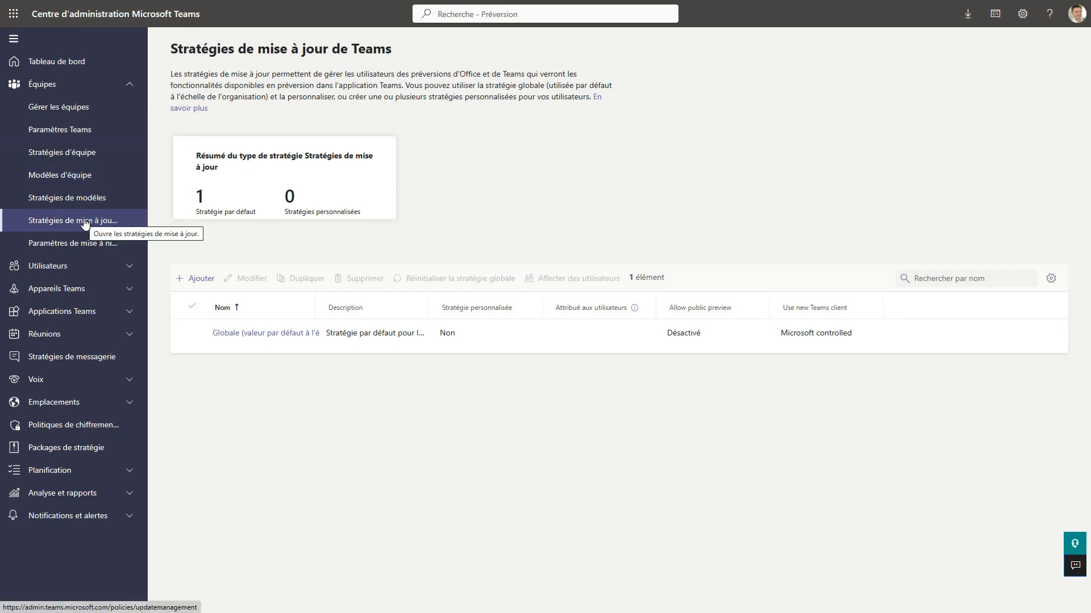
# - In the Microsoft Teams admin center, set Allow public preview to Activé in the global update policy and apply the change
pyautogui.click(283, 338)
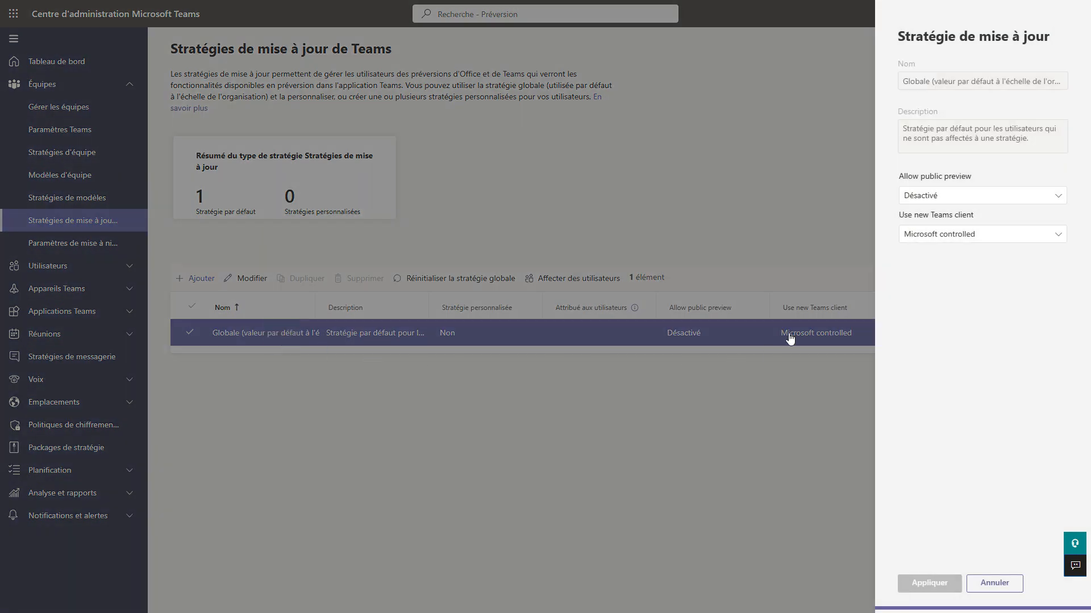
pyautogui.click(917, 197)
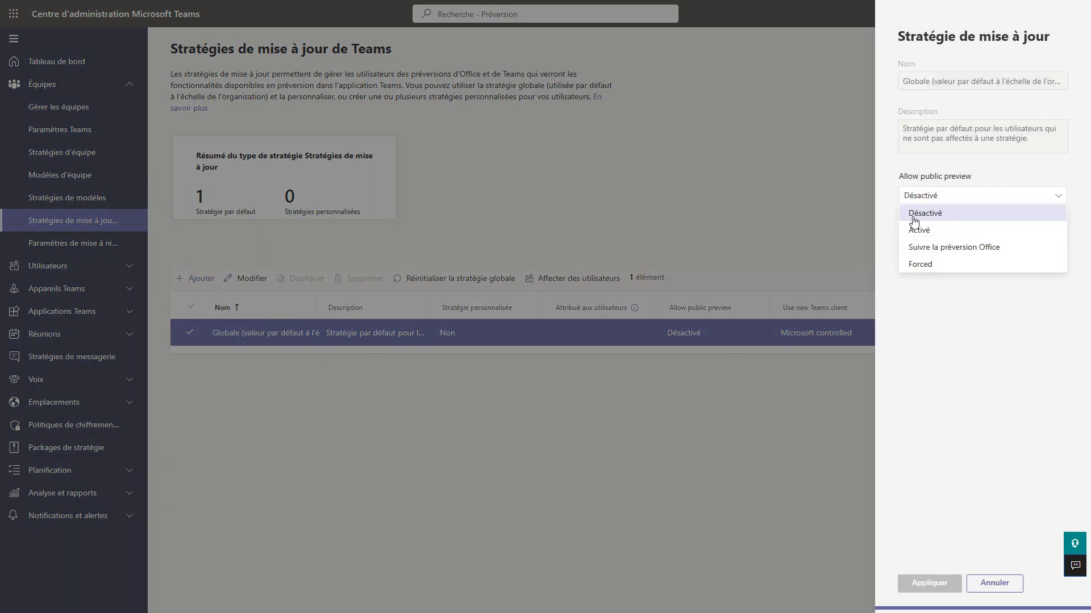
pyautogui.click(926, 232)
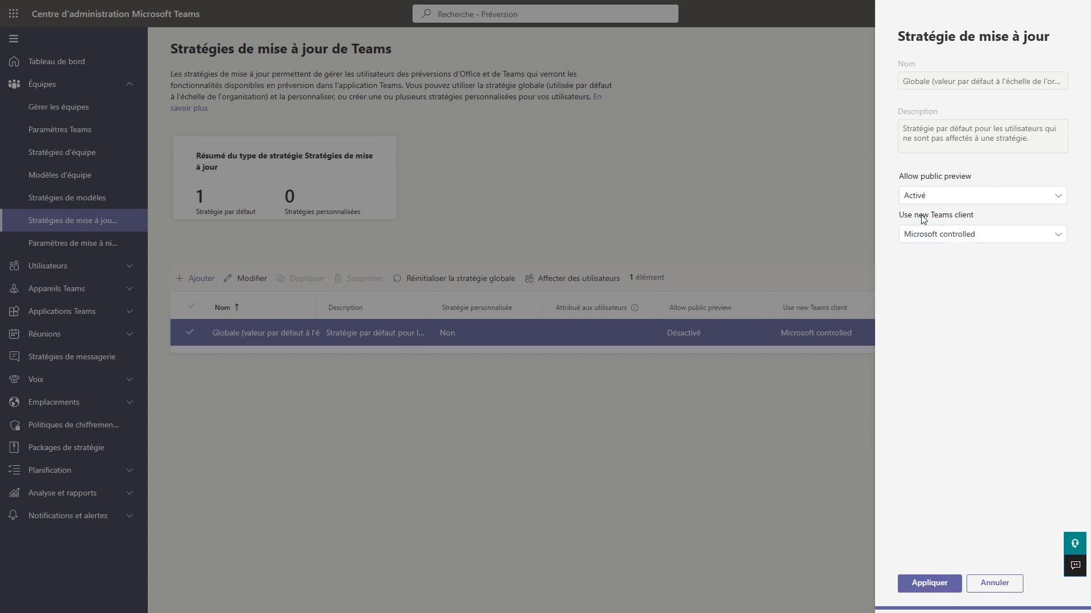
pyautogui.click(922, 581)
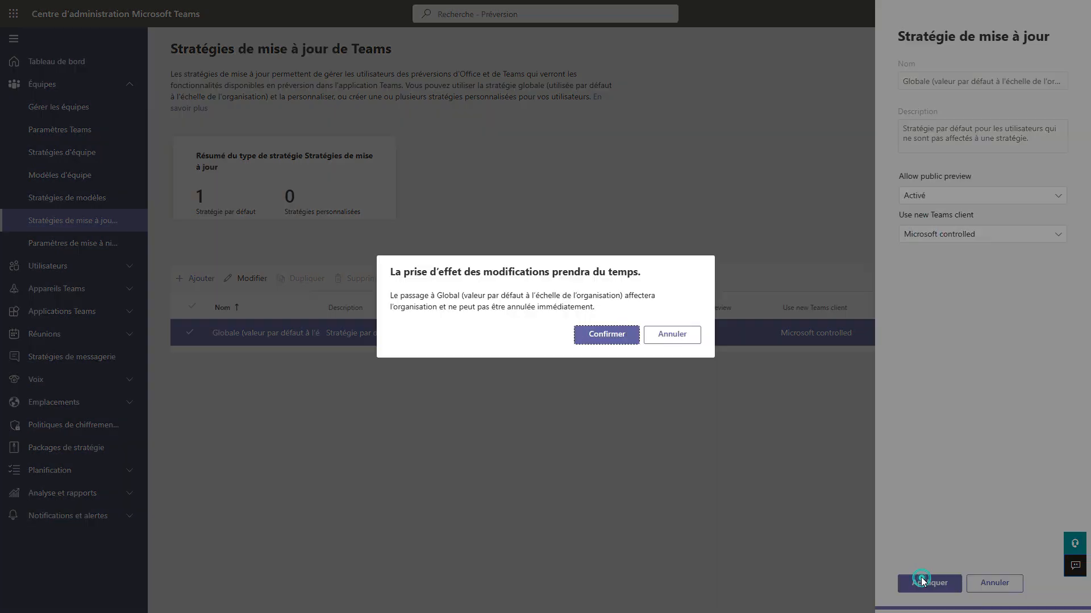
pyautogui.click(586, 338)
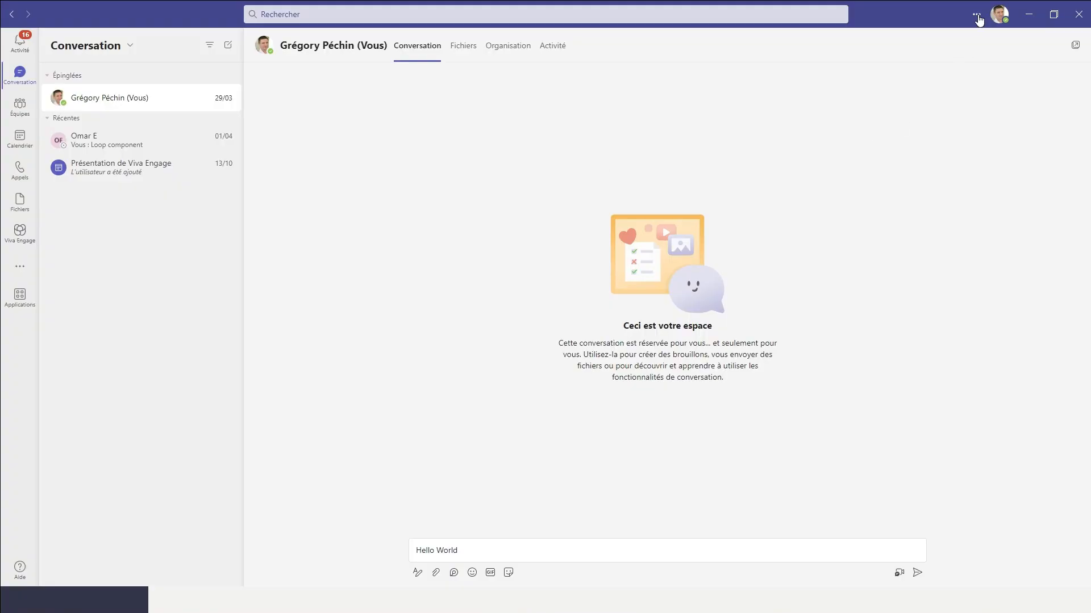
# - In the Teams desktop app, switch to the public preview version (Version préliminaire publique)
pyautogui.click(977, 16)
pyautogui.moveTo(936, 138)
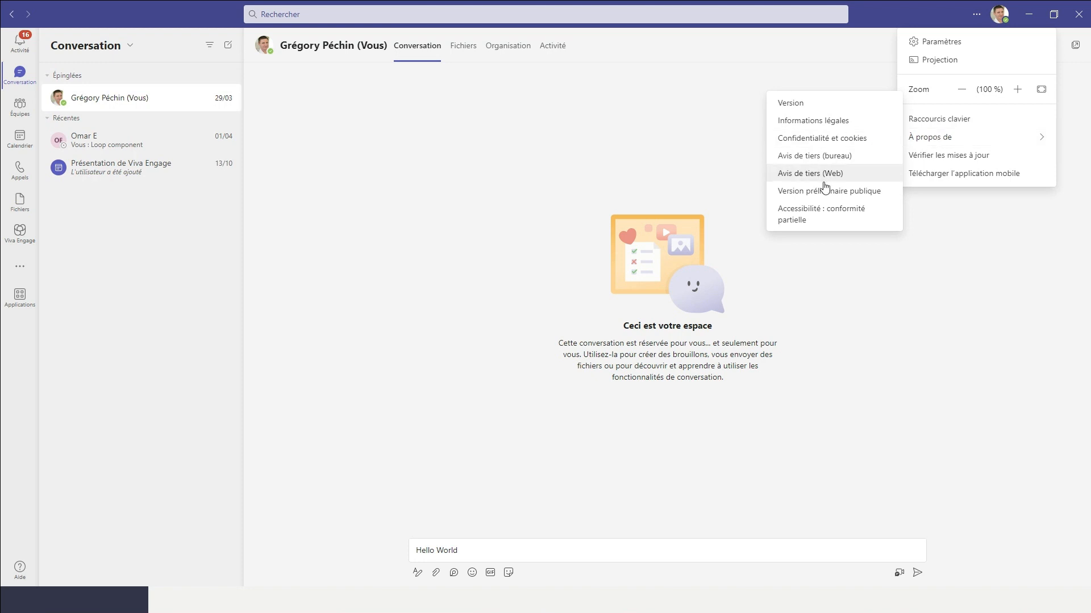
pyautogui.click(844, 195)
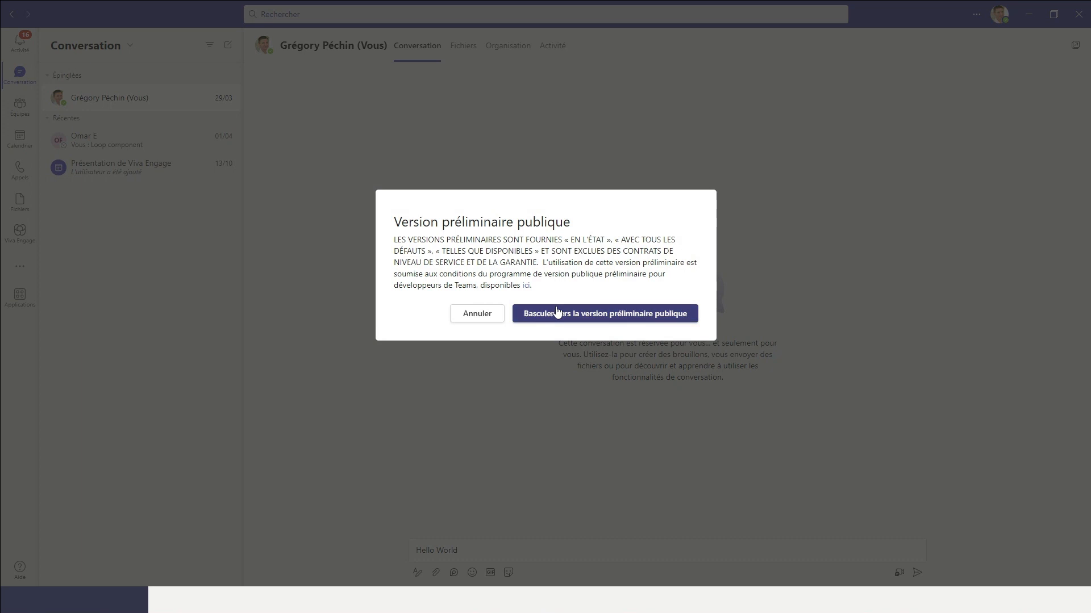
pyautogui.click(639, 316)
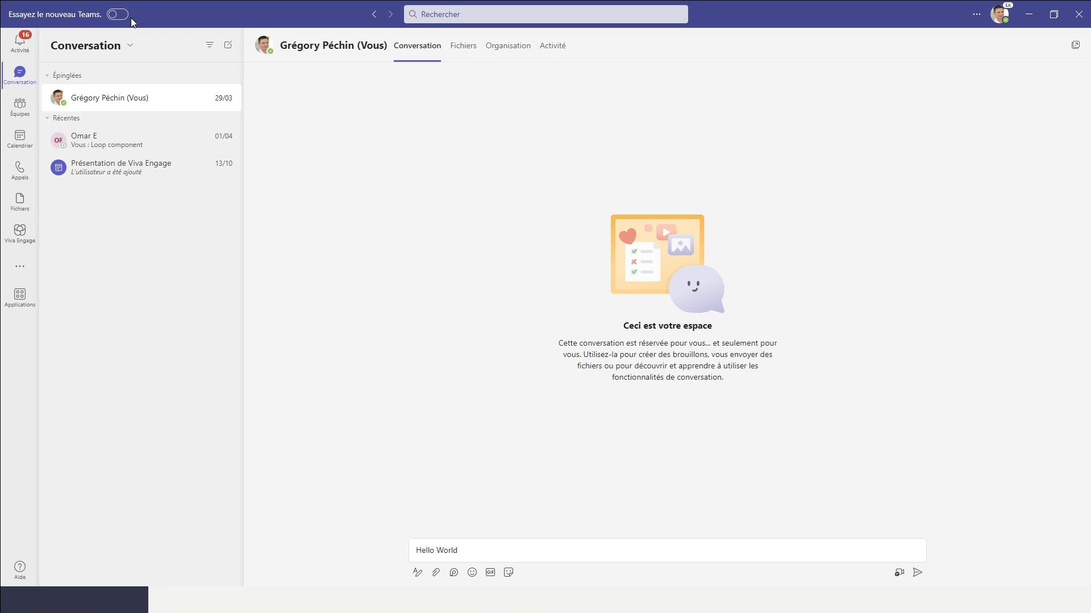
pyautogui.moveTo(114, 21)
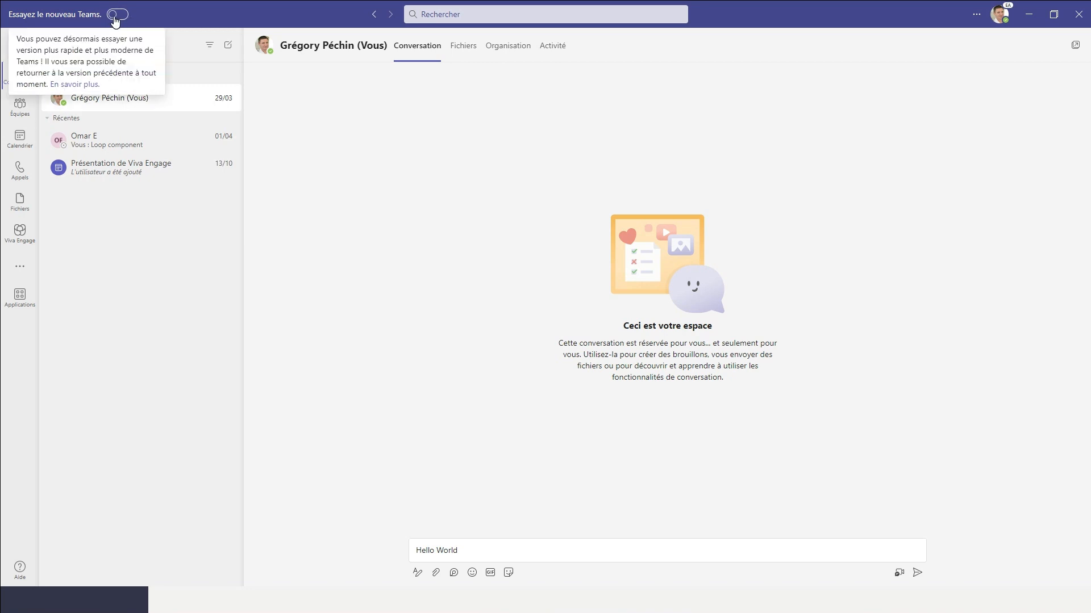
pyautogui.click(354, 258)
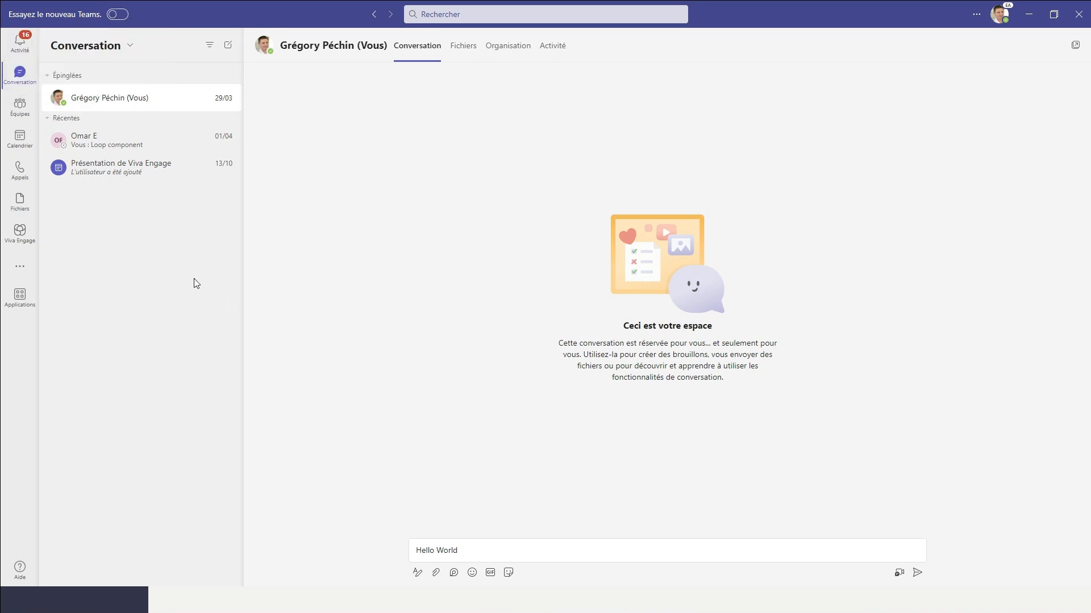
# - Search the Teams app store for "avata" and open the Avatars app by Microsoft Corporation
pyautogui.click(20, 295)
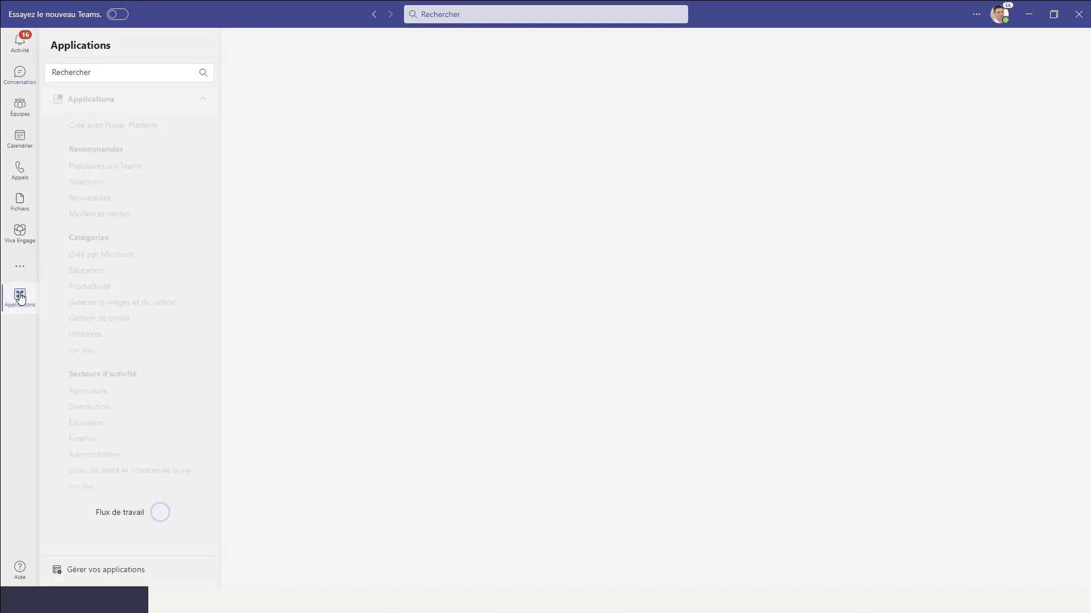
pyautogui.click(115, 68)
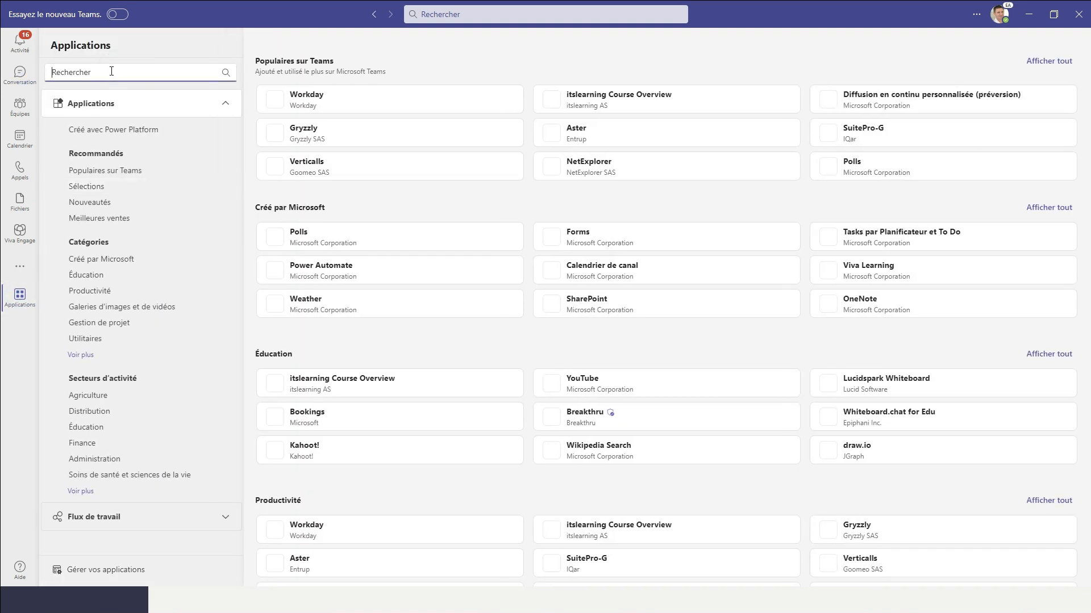
pyautogui.write('avata')
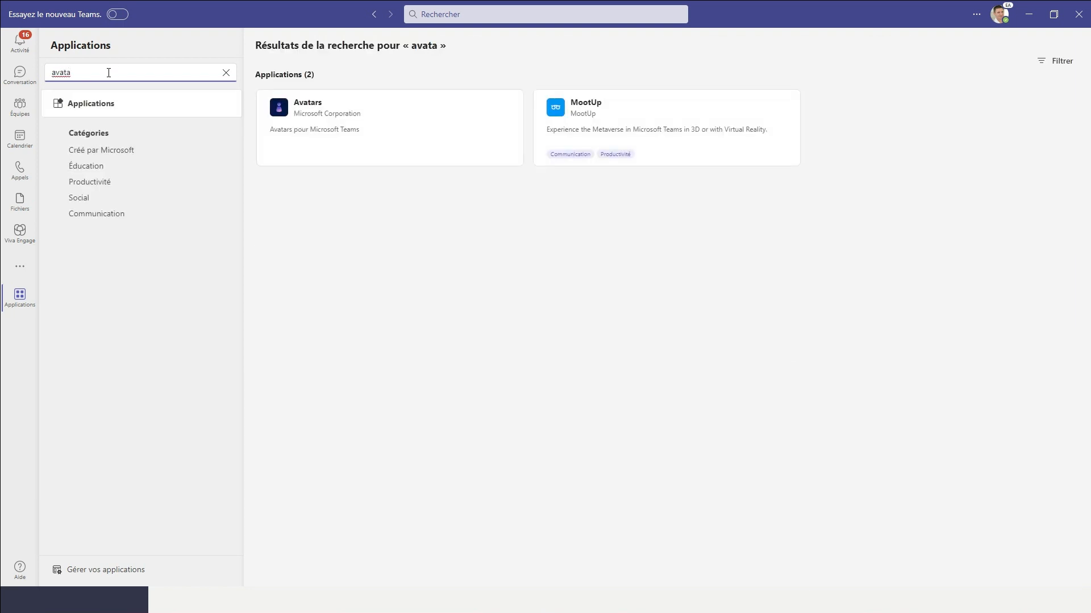
pyautogui.click(336, 108)
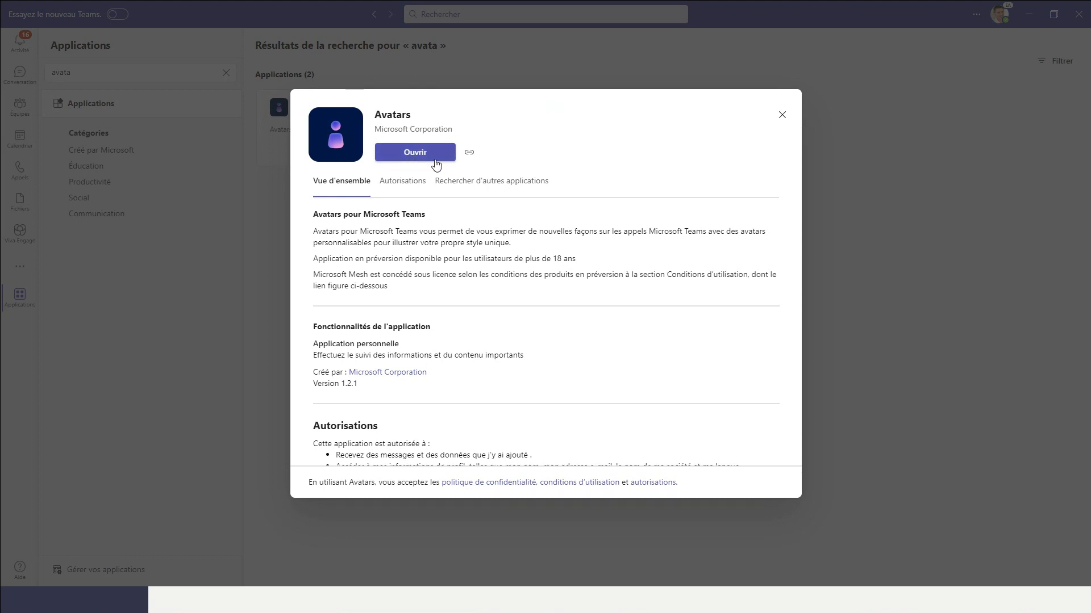
pyautogui.click(433, 162)
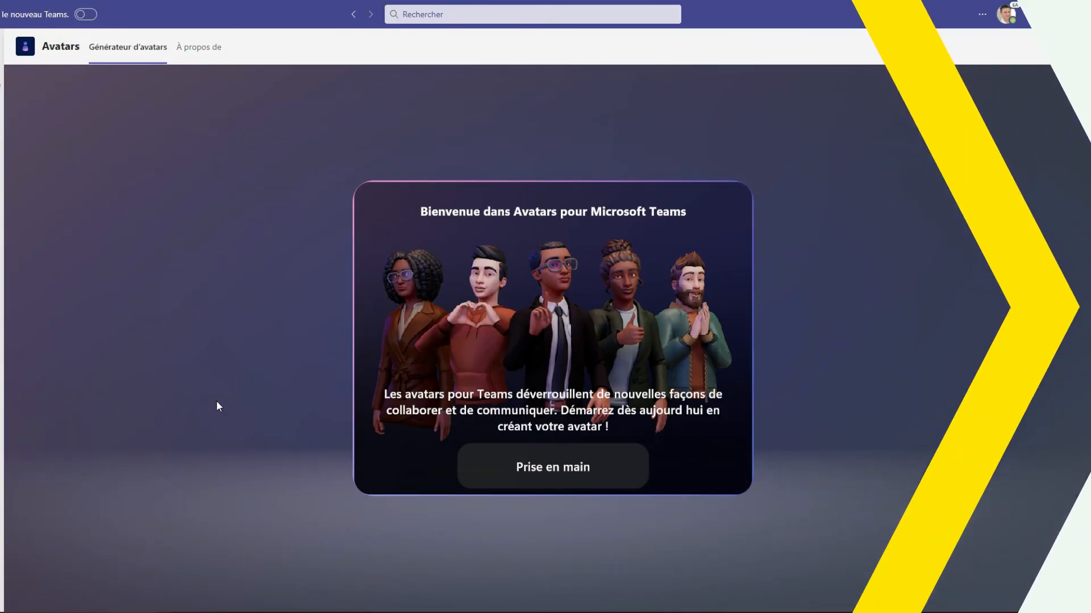
# - Start creating an avatar, compare several base avatars and use the blond one with the navy jacket and light blue shirt
pyautogui.click(544, 467)
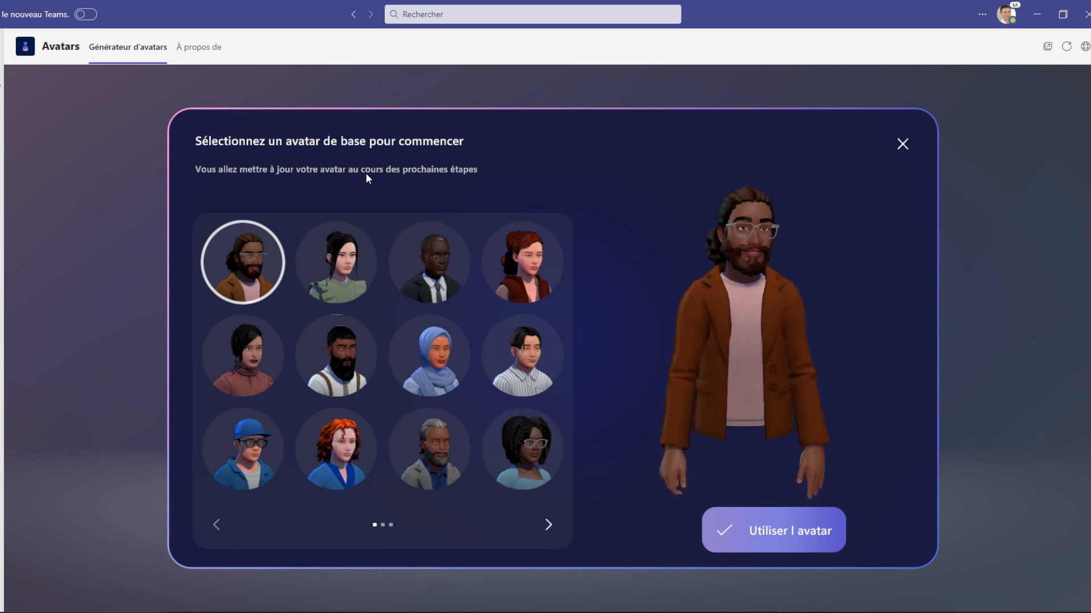
pyautogui.moveTo(716, 349); pyautogui.dragTo(847, 358)
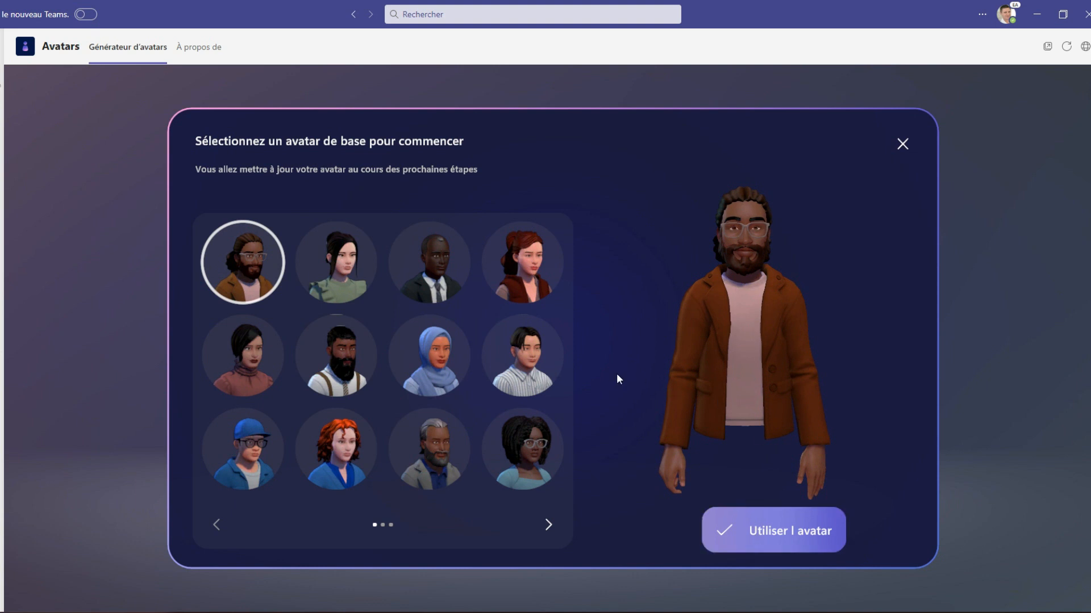
pyautogui.click(319, 272)
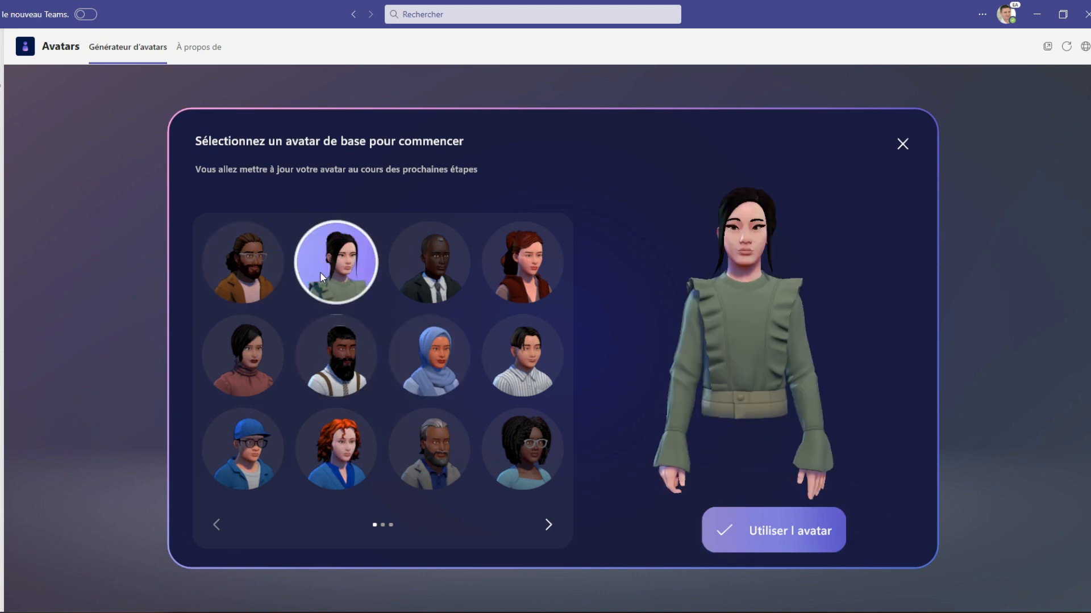
pyautogui.click(449, 266)
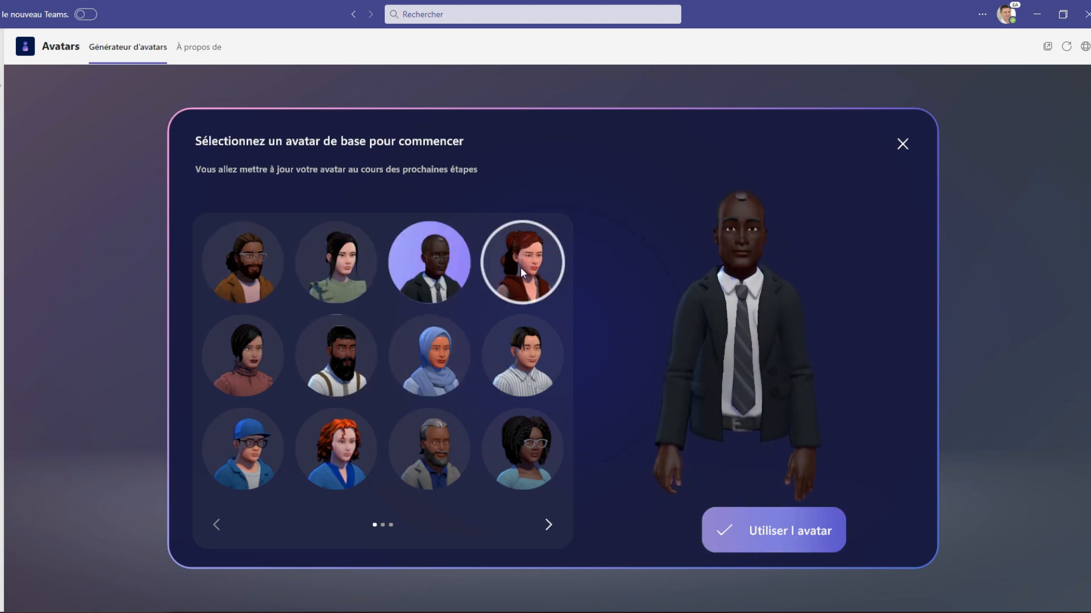
pyautogui.click(520, 268)
pyautogui.click(523, 356)
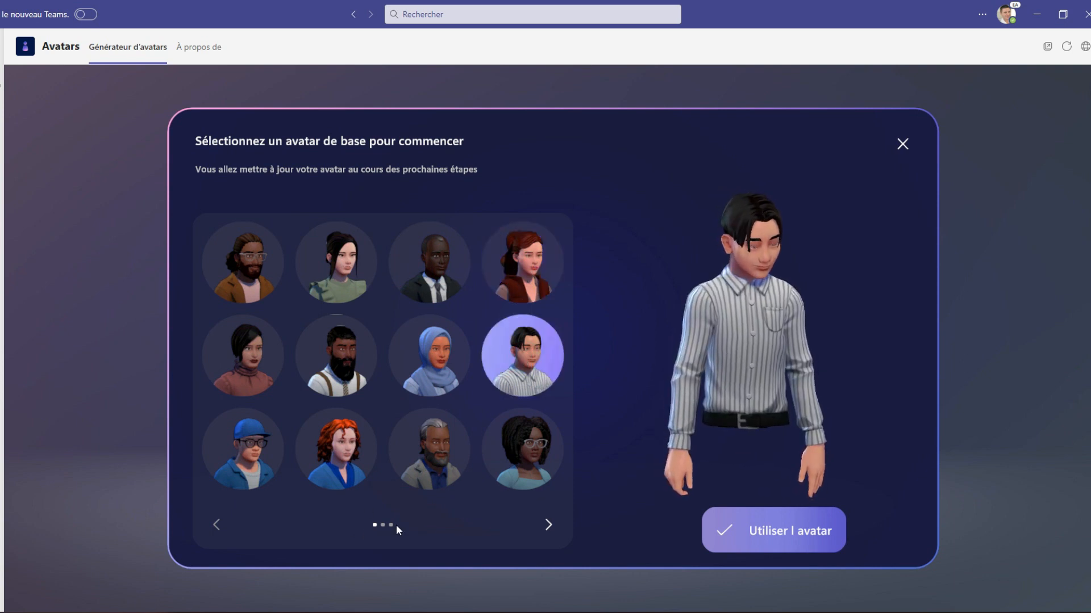
pyautogui.click(548, 523)
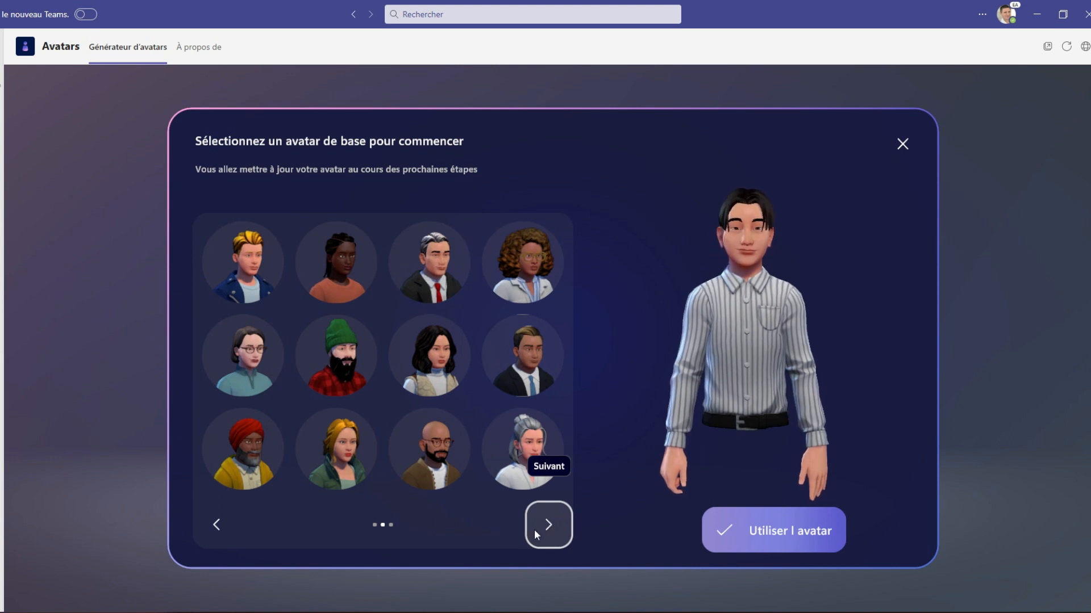
pyautogui.click(546, 528)
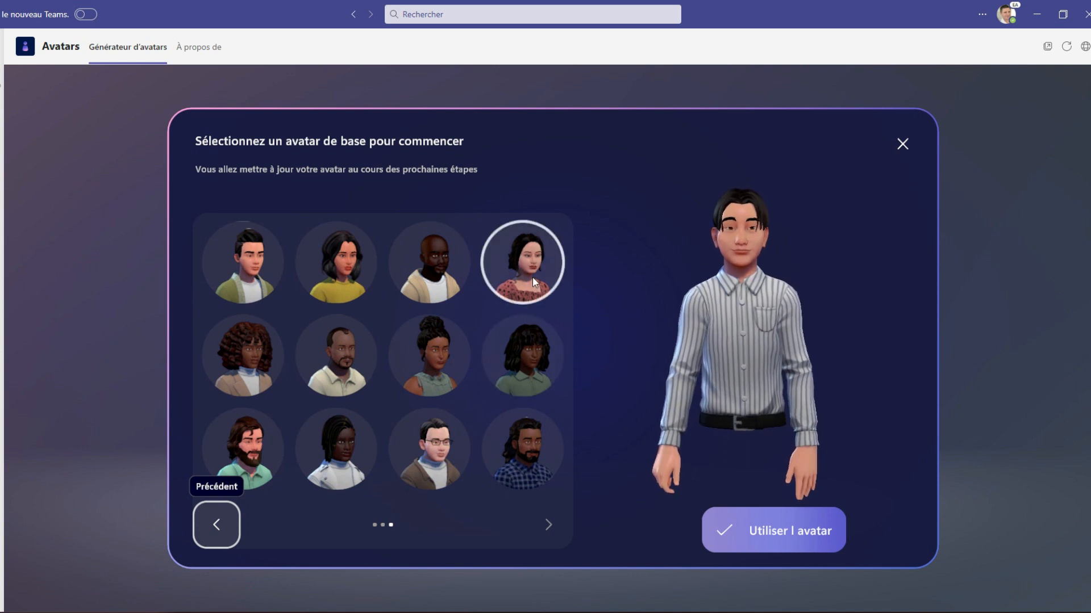
pyautogui.click(336, 271)
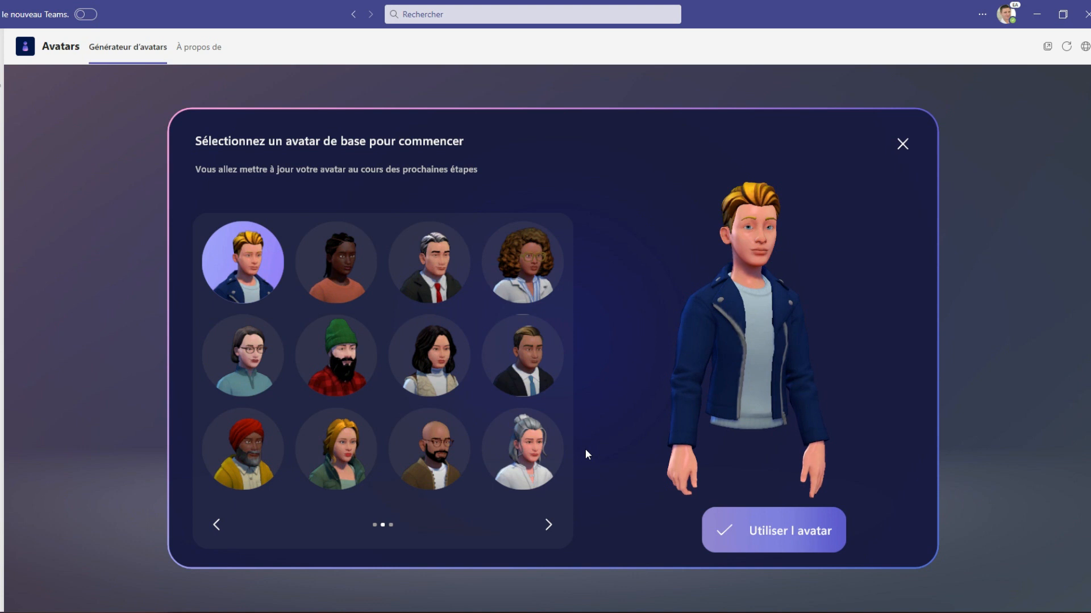
pyautogui.click(740, 530)
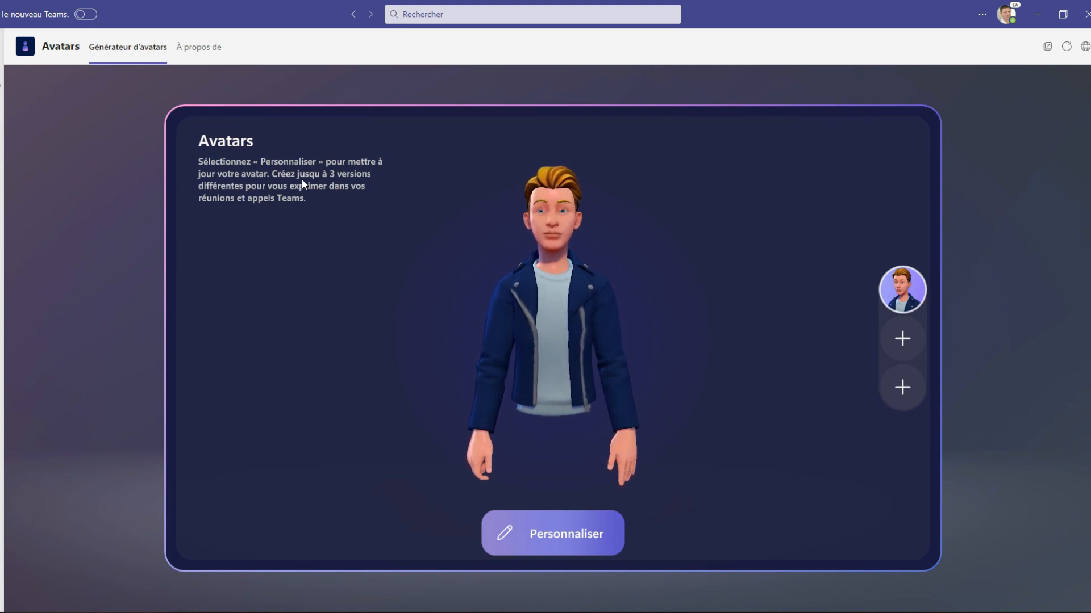
# - Duplicate the blond avatar into the second slot, then delete that duplicate
pyautogui.click(902, 339)
pyautogui.click(875, 363)
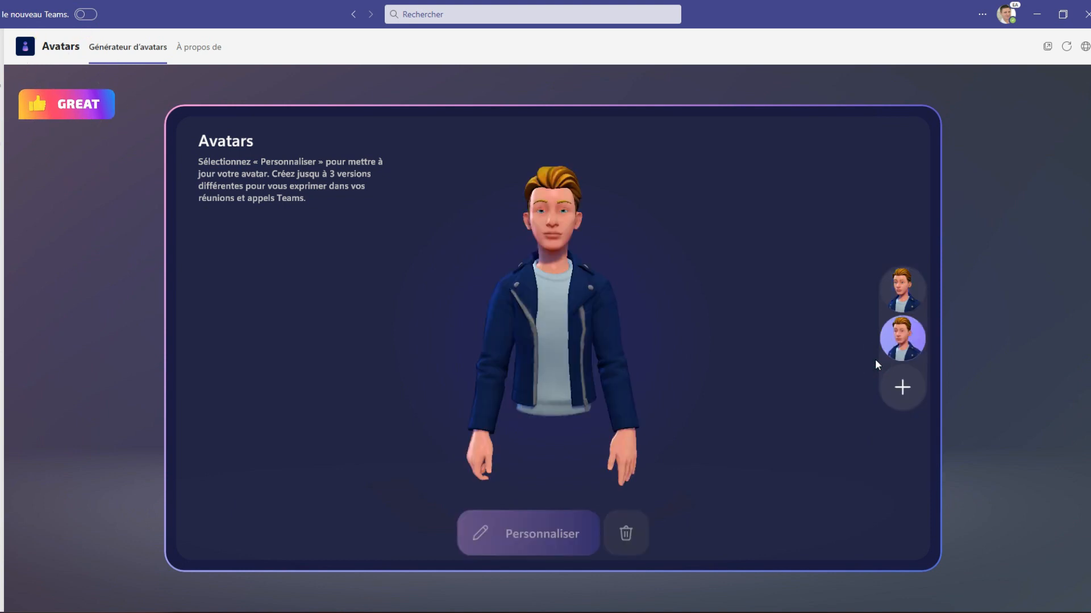
pyautogui.click(901, 339)
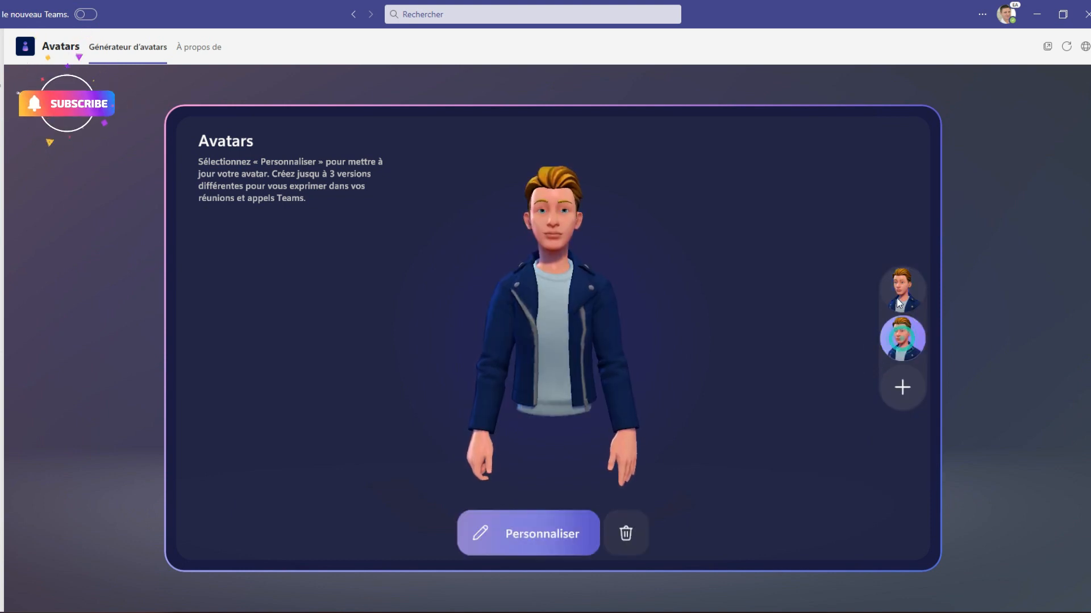
pyautogui.click(899, 330)
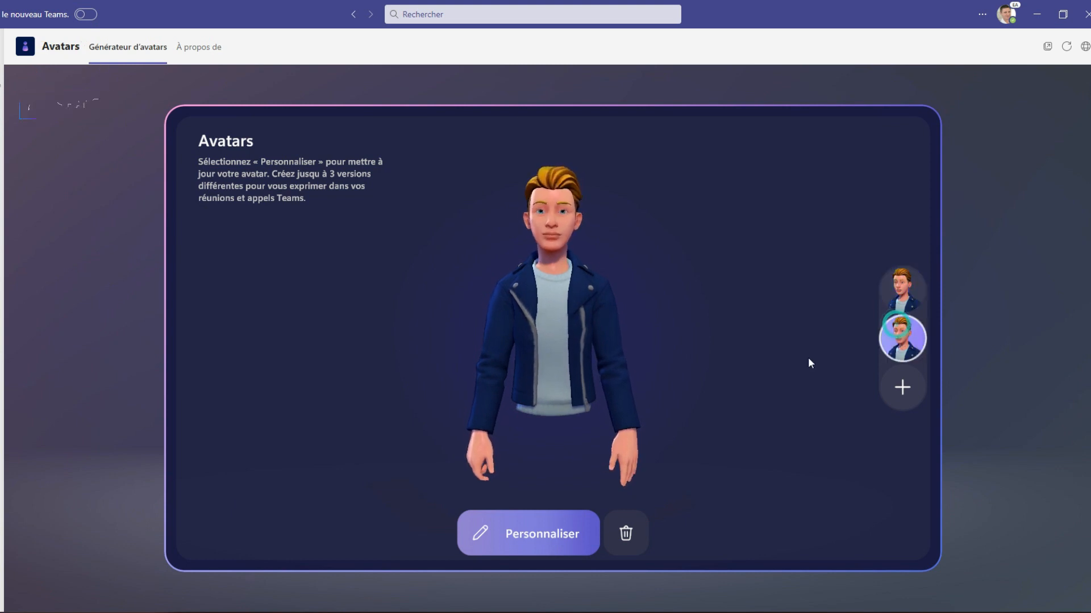
pyautogui.click(625, 532)
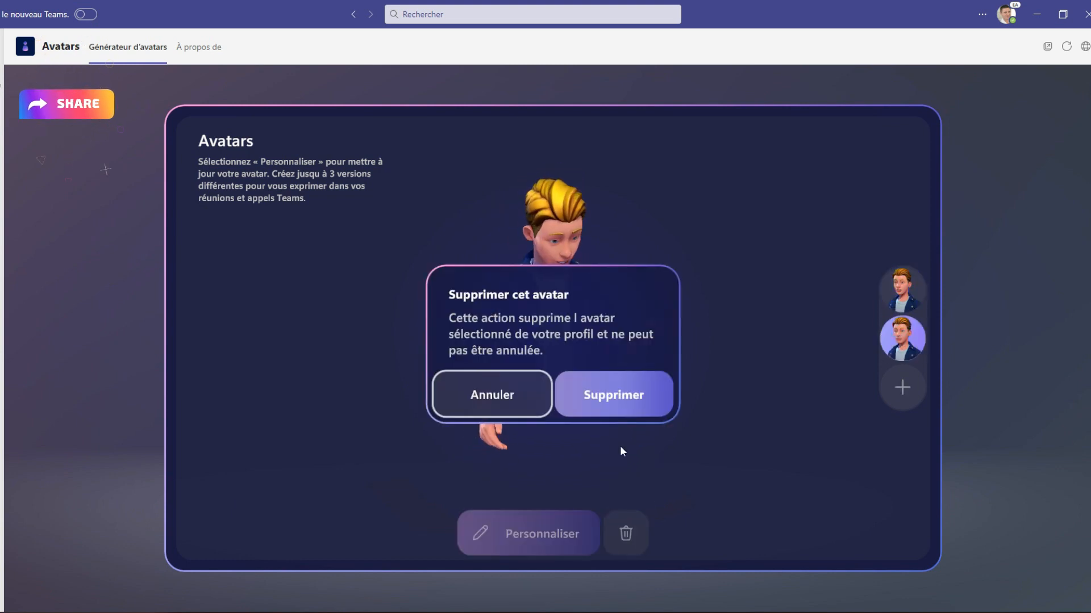
pyautogui.click(593, 392)
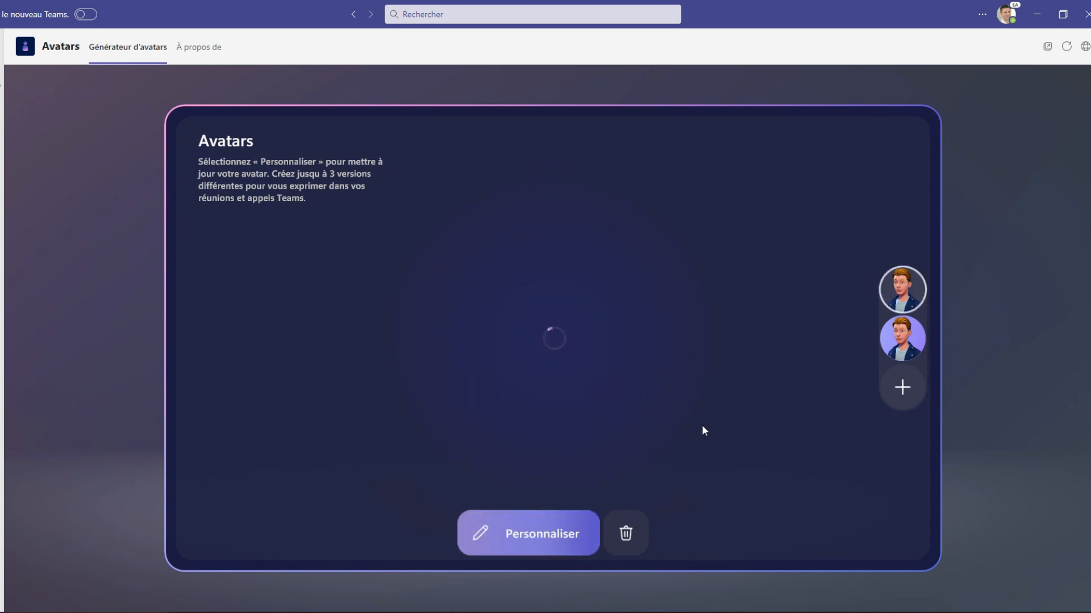
# - Create a second avatar from the base model with long brown hair, a beard and a green polo shirt
pyautogui.click(907, 333)
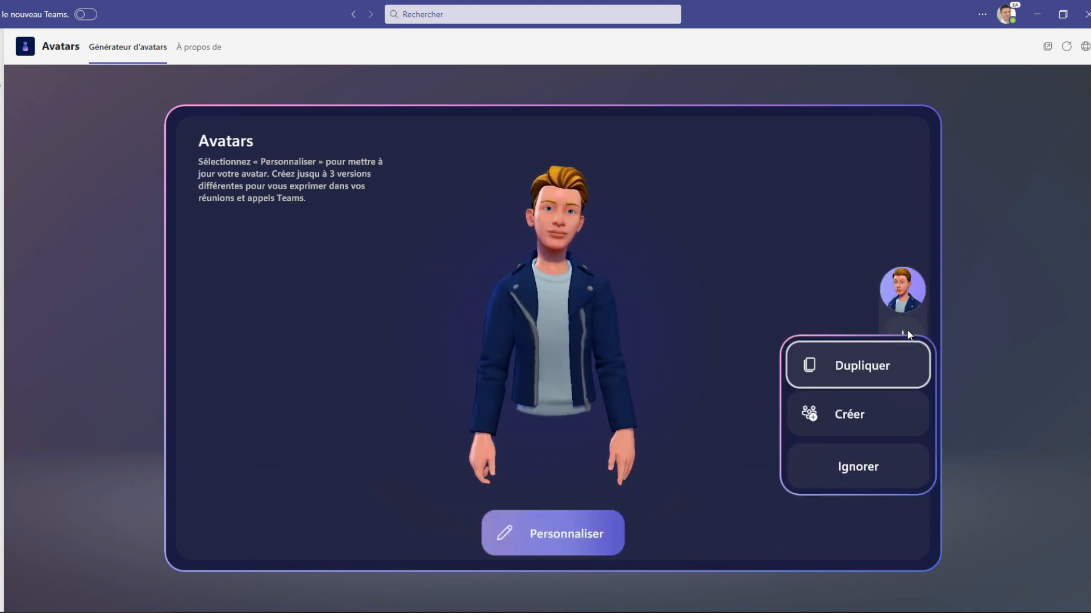
pyautogui.click(844, 414)
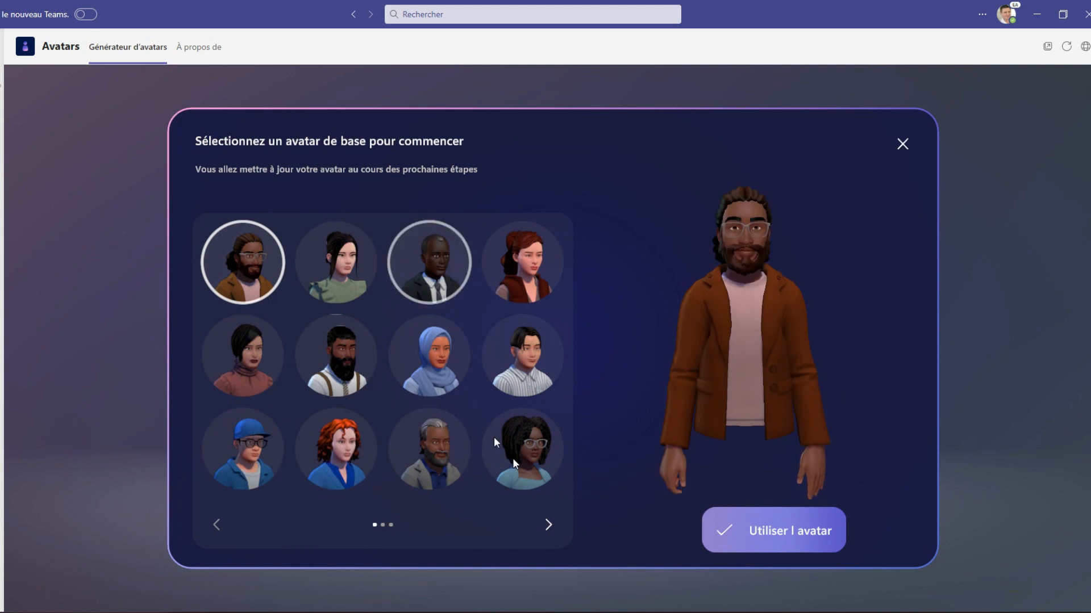
pyautogui.click(556, 530)
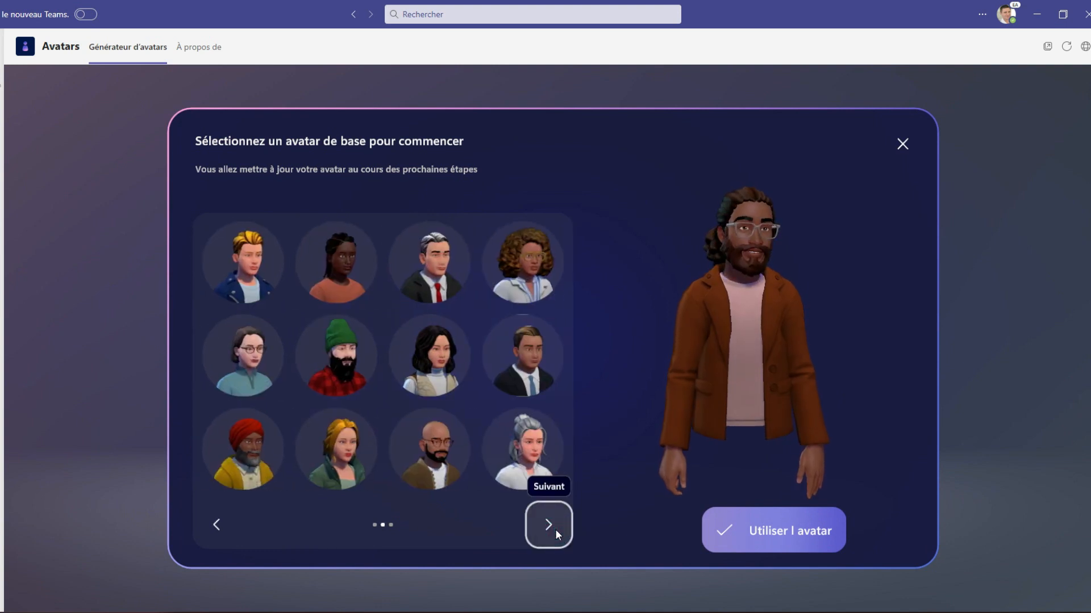
pyautogui.click(555, 529)
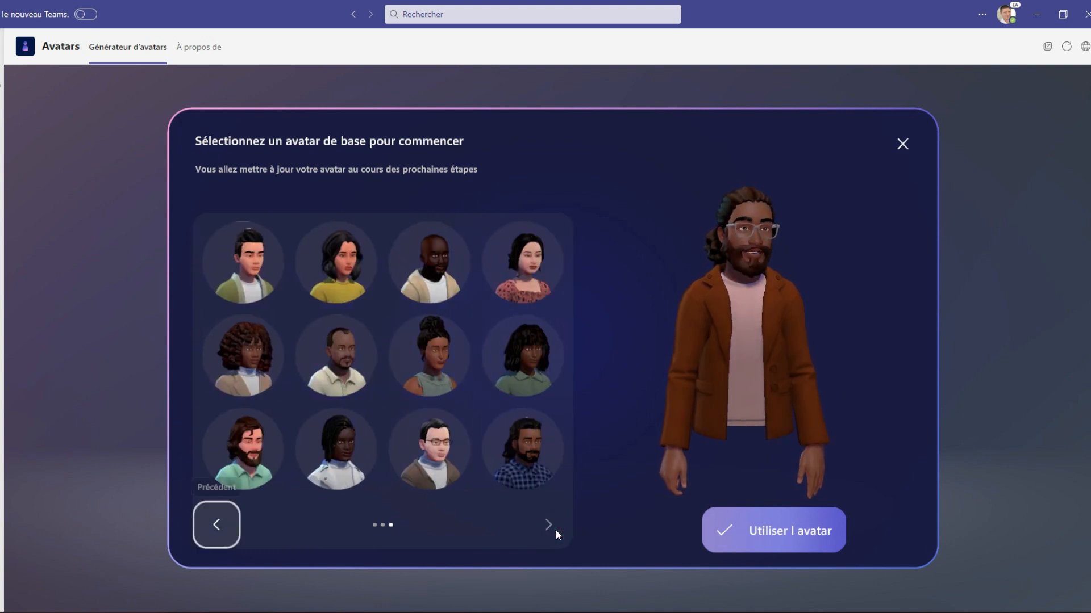
pyautogui.click(247, 265)
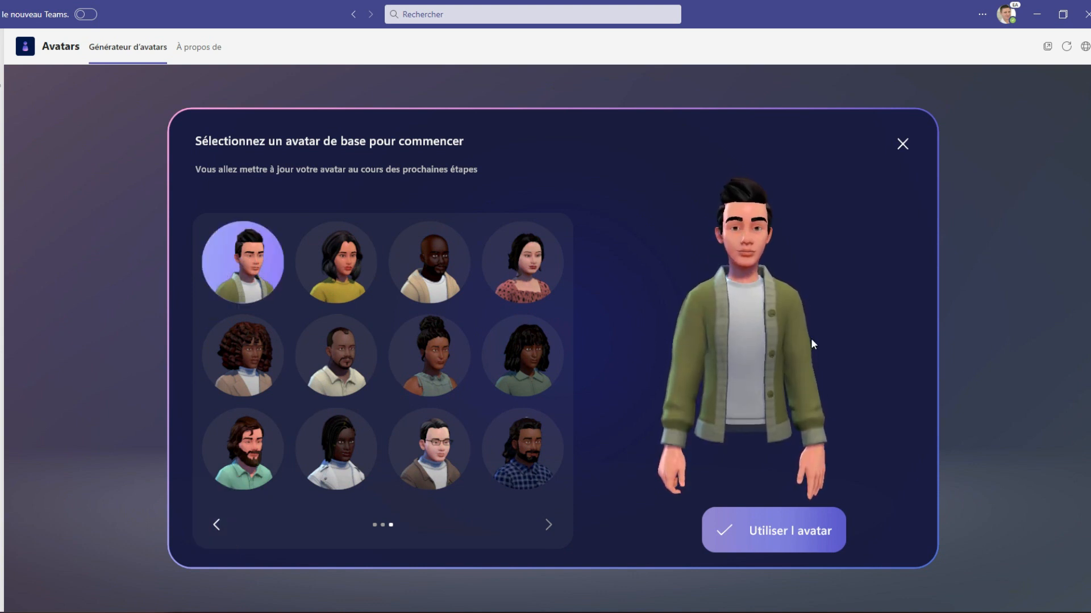
pyautogui.click(231, 456)
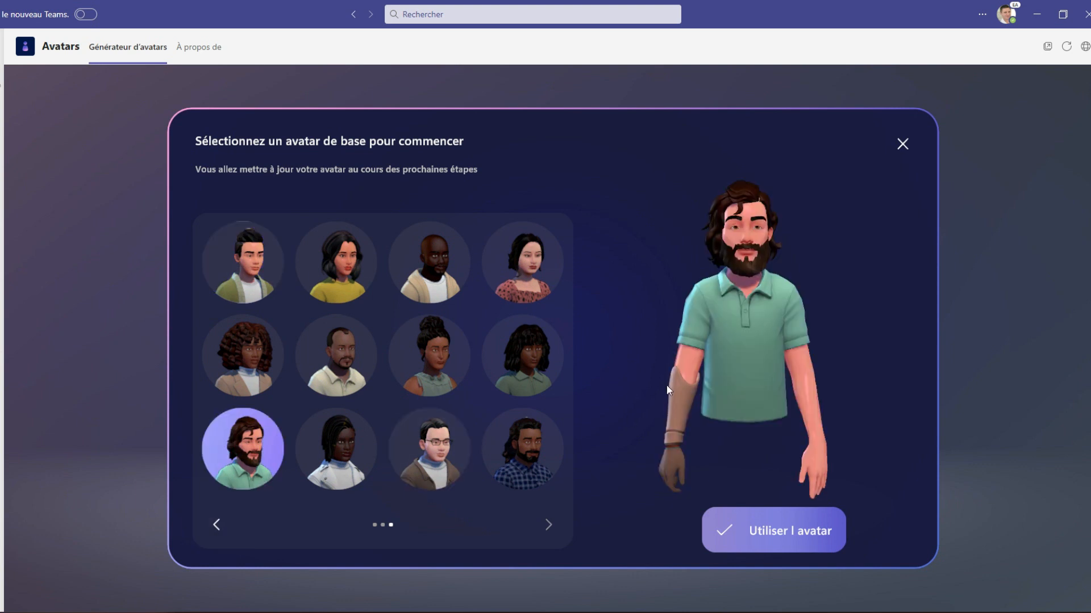
pyautogui.click(761, 523)
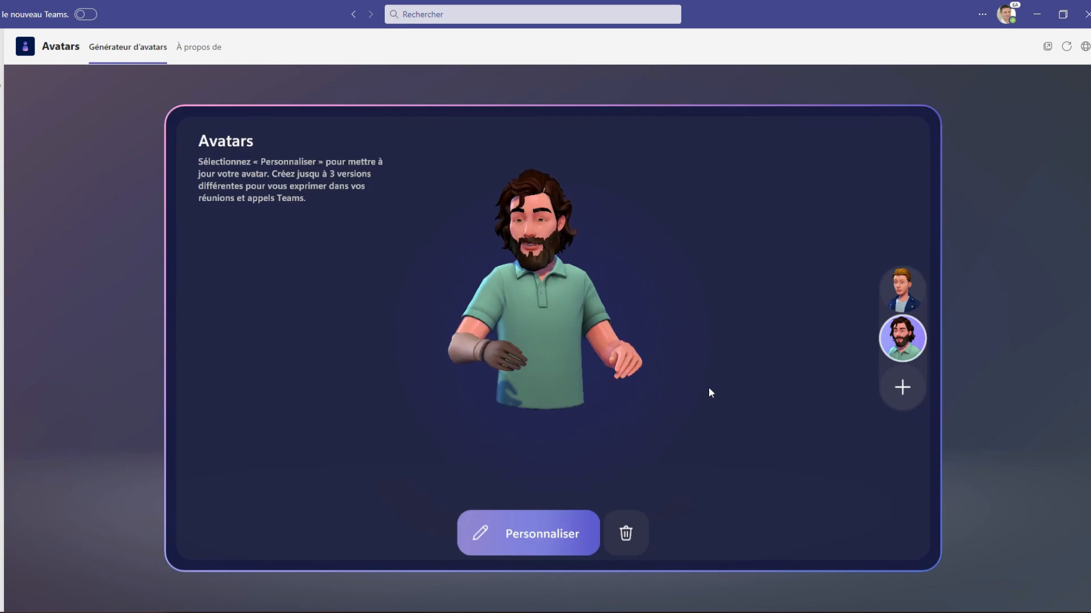
# - Open the bearded avatar for customisation, compare several body shapes and choose the fourth shape in the second row
pyautogui.click(534, 534)
pyautogui.moveTo(752, 442); pyautogui.dragTo(762, 441)
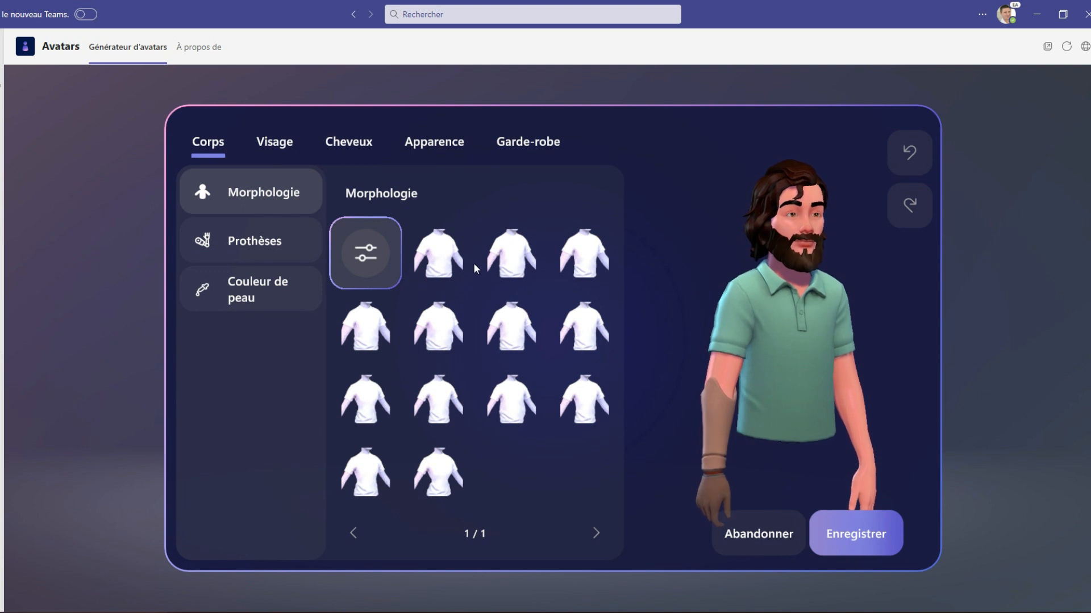
pyautogui.click(439, 250)
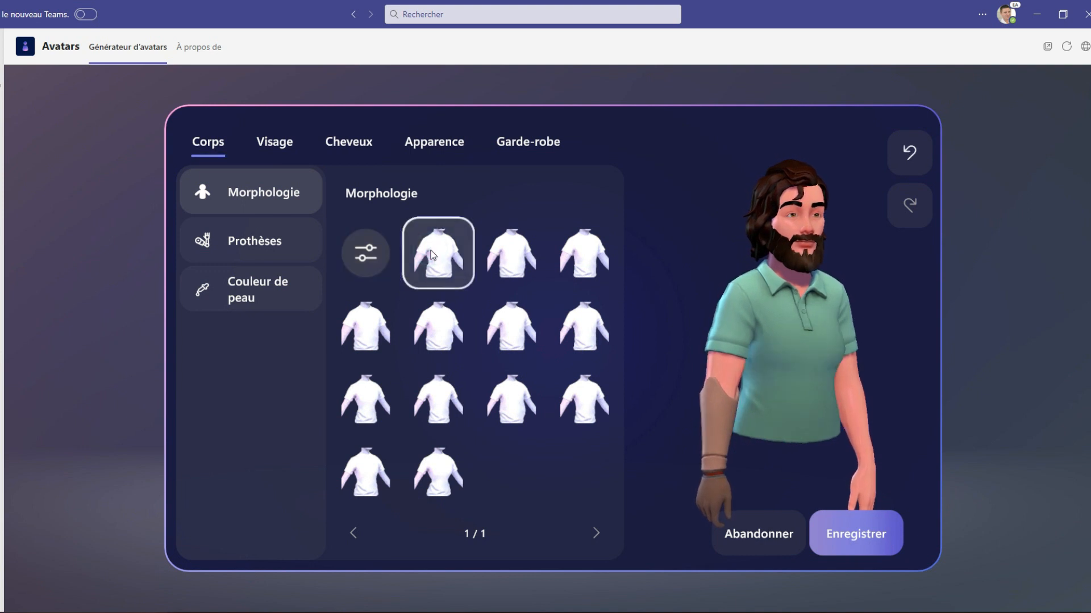
pyautogui.click(508, 252)
pyautogui.click(594, 251)
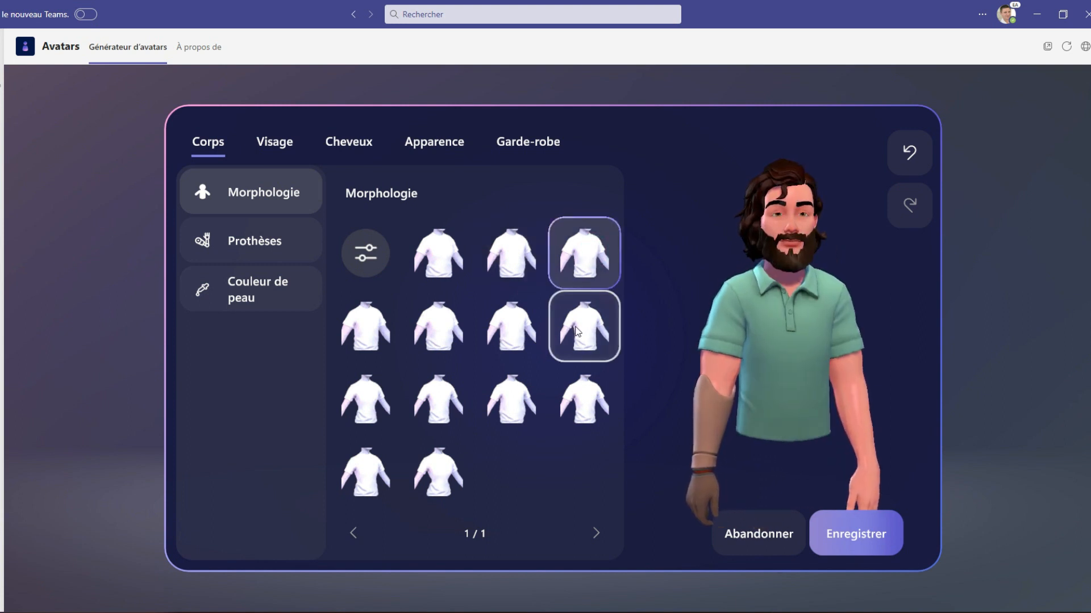
pyautogui.click(584, 326)
pyautogui.moveTo(731, 393); pyautogui.dragTo(671, 396)
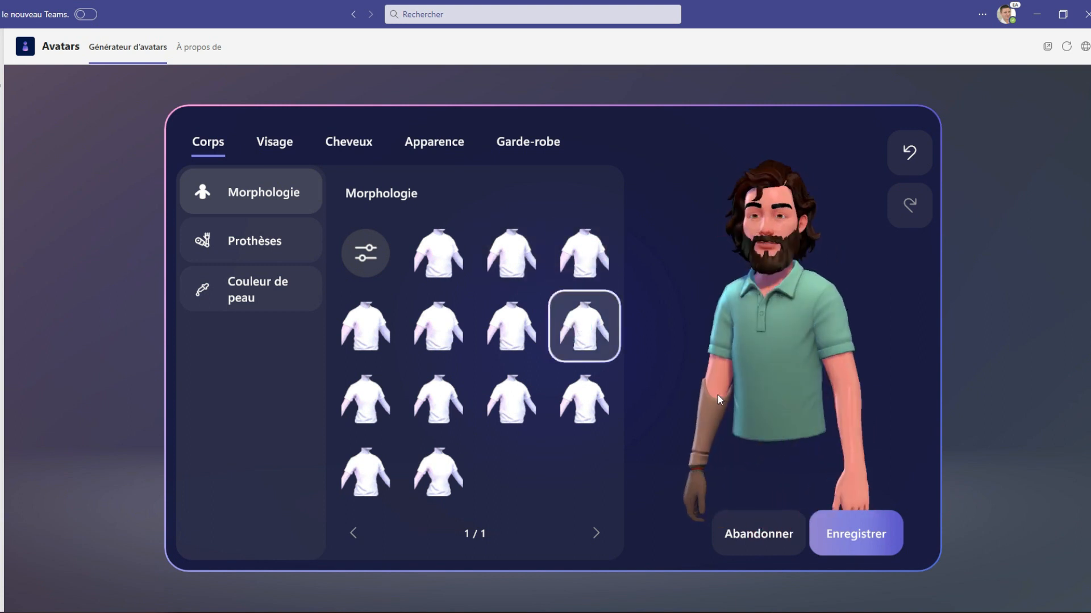
pyautogui.click(587, 404)
pyautogui.click(503, 399)
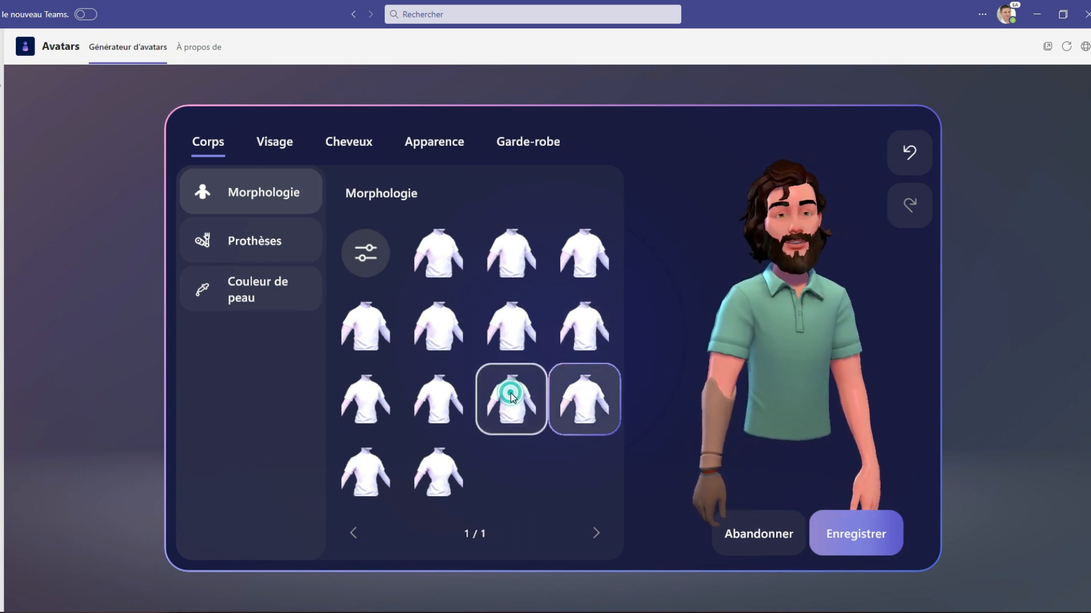
pyautogui.click(437, 402)
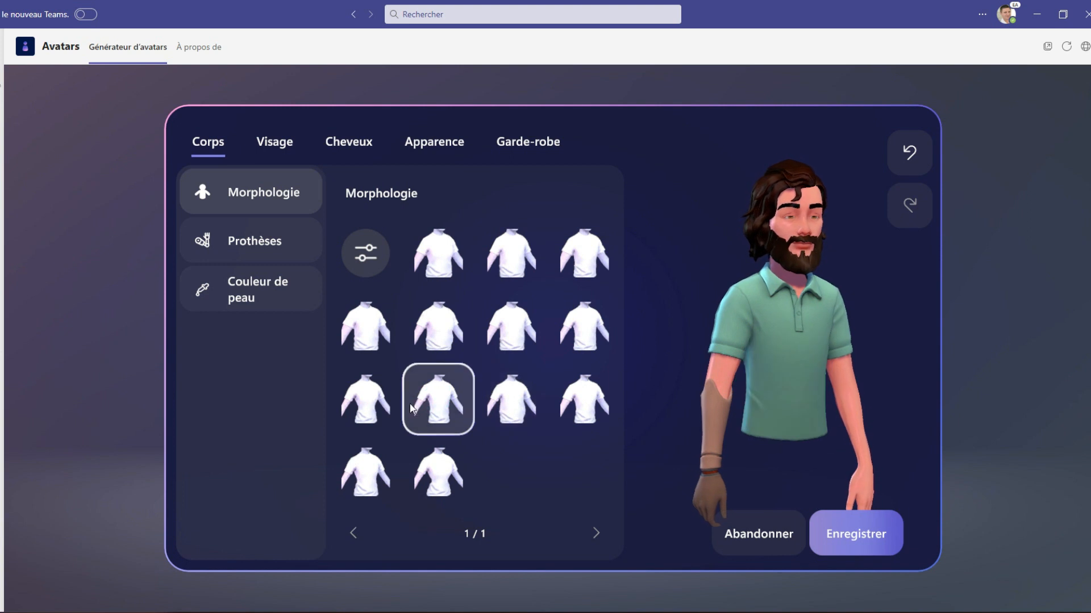
pyautogui.click(360, 404)
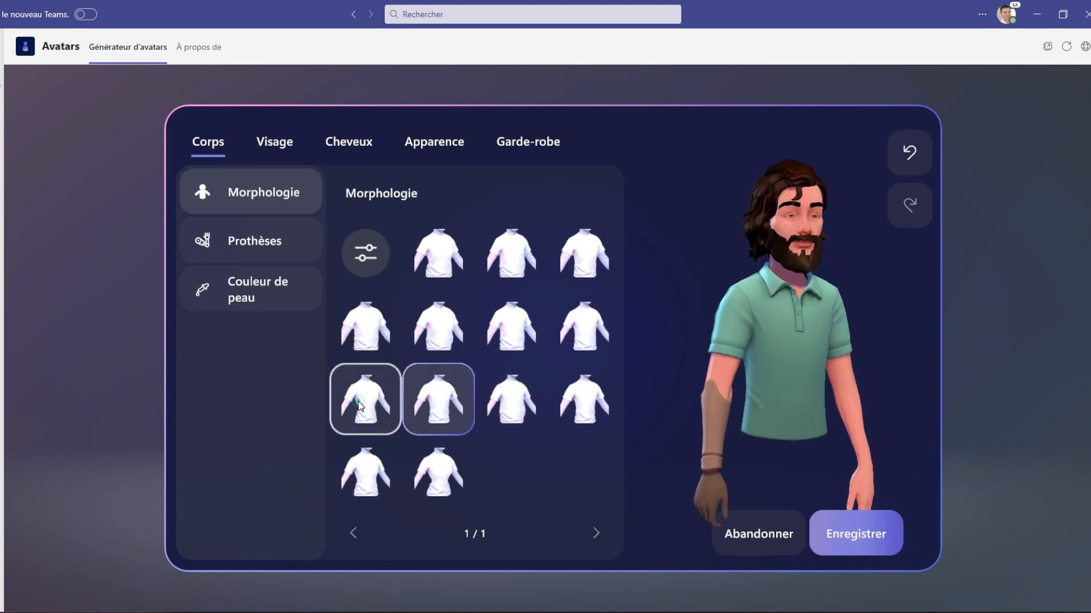
pyautogui.click(585, 330)
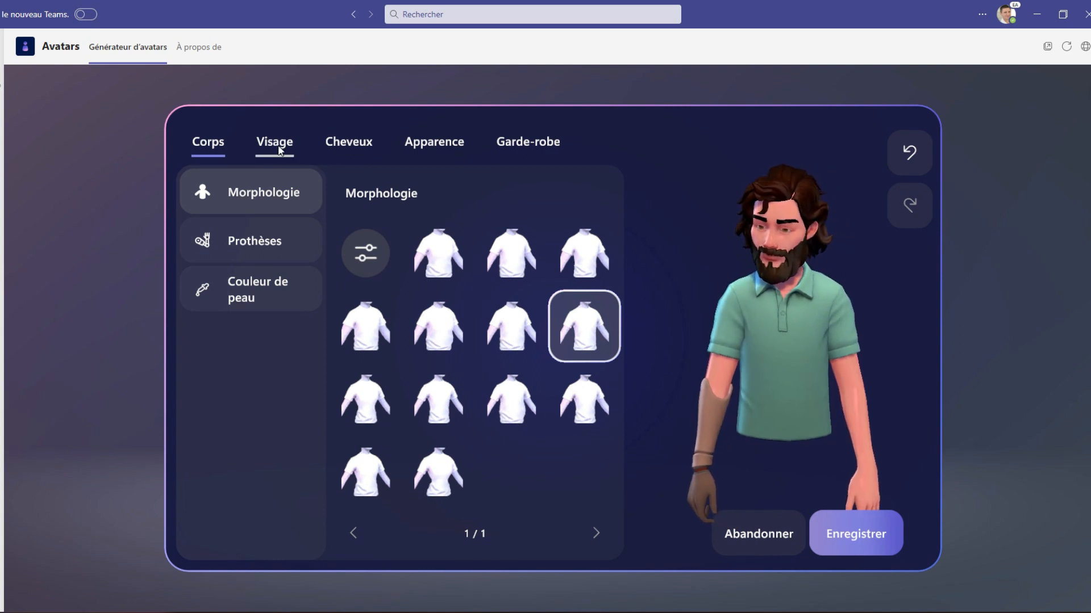
# - Preview single and double arm, hand and forearm prostheses on the bearded avatar, then select no prosthesis
pyautogui.click(271, 238)
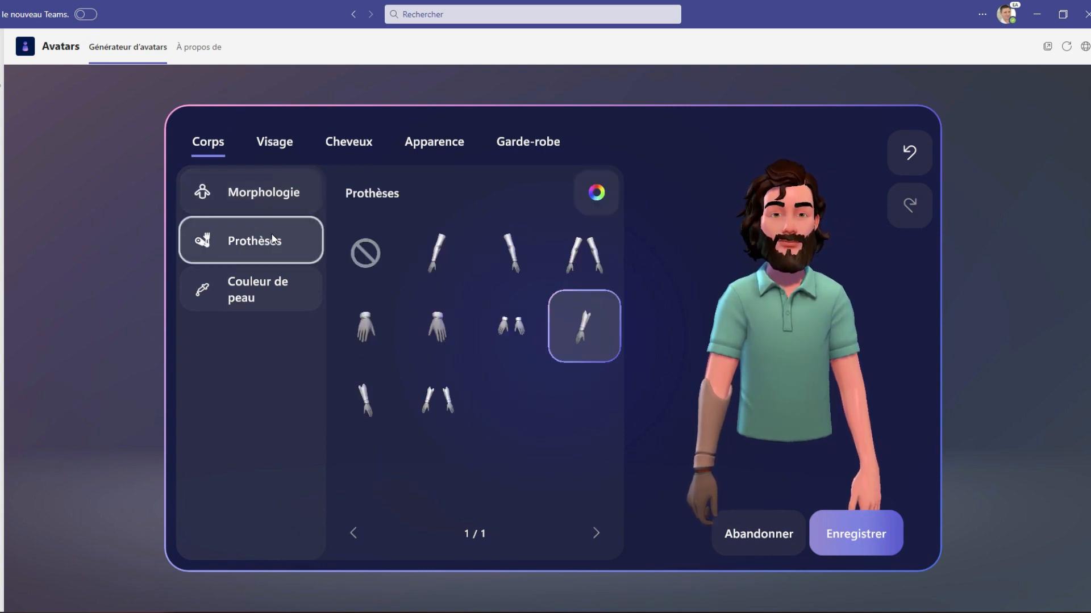
pyautogui.click(516, 258)
pyautogui.click(575, 258)
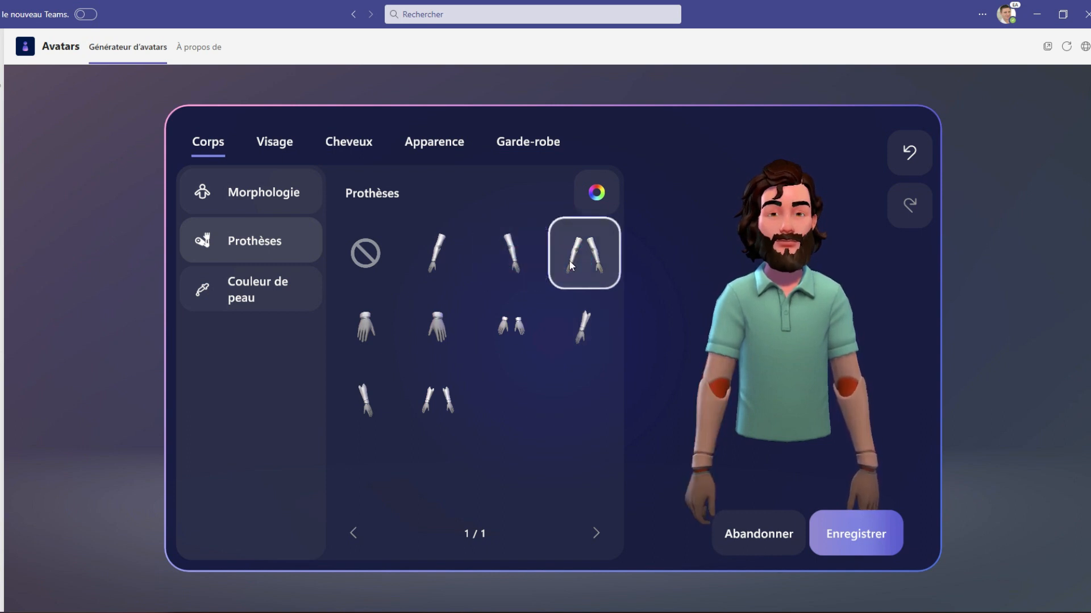
pyautogui.click(434, 259)
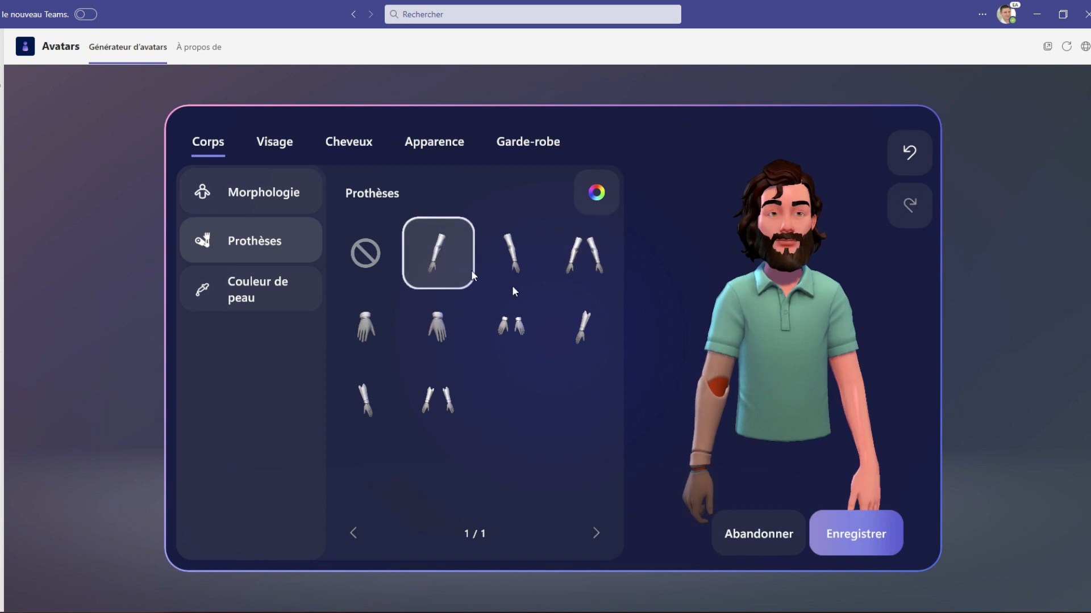
pyautogui.click(583, 323)
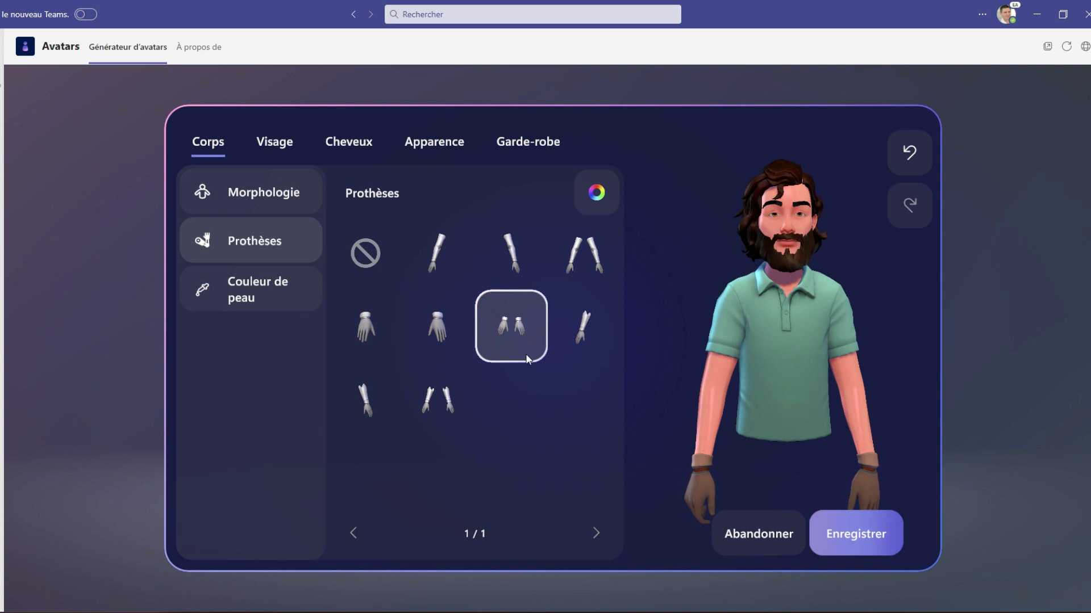
pyautogui.click(443, 402)
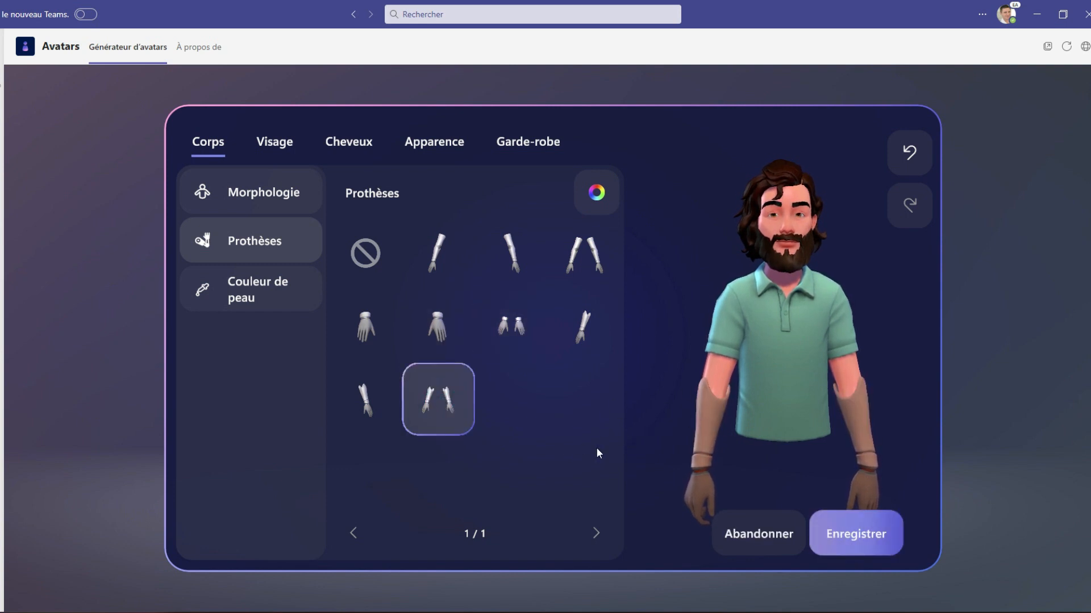
pyautogui.click(372, 254)
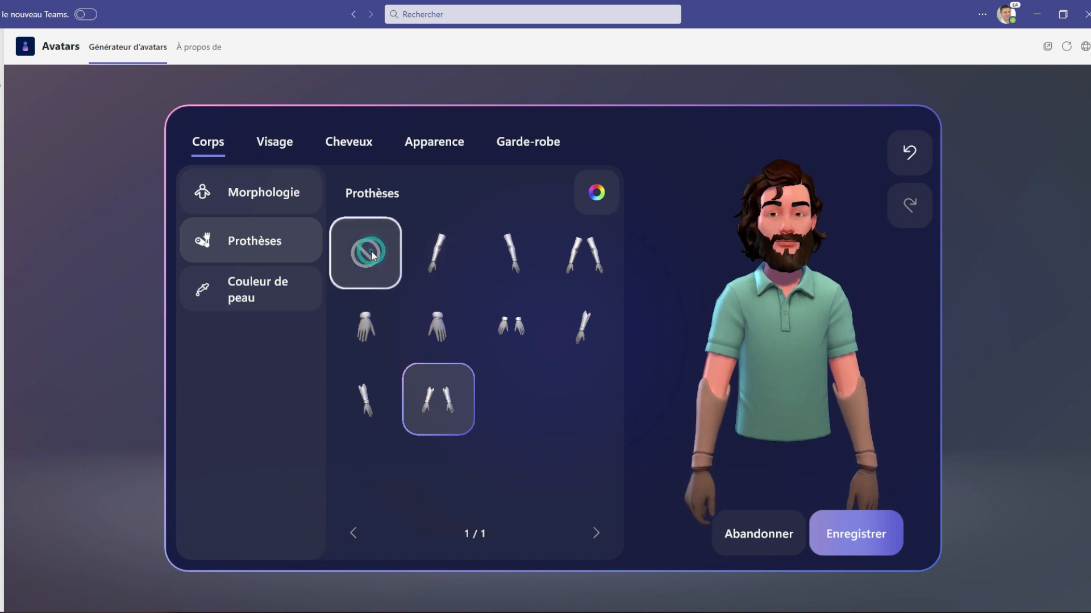
# - Fit the bearded avatar with the first single full-arm prosthesis and set its main colour to blue
pyautogui.moveTo(711, 376)
pyautogui.mouseDown()
pyautogui.moveTo(752, 371)
pyautogui.moveTo(699, 376)
pyautogui.mouseUp()
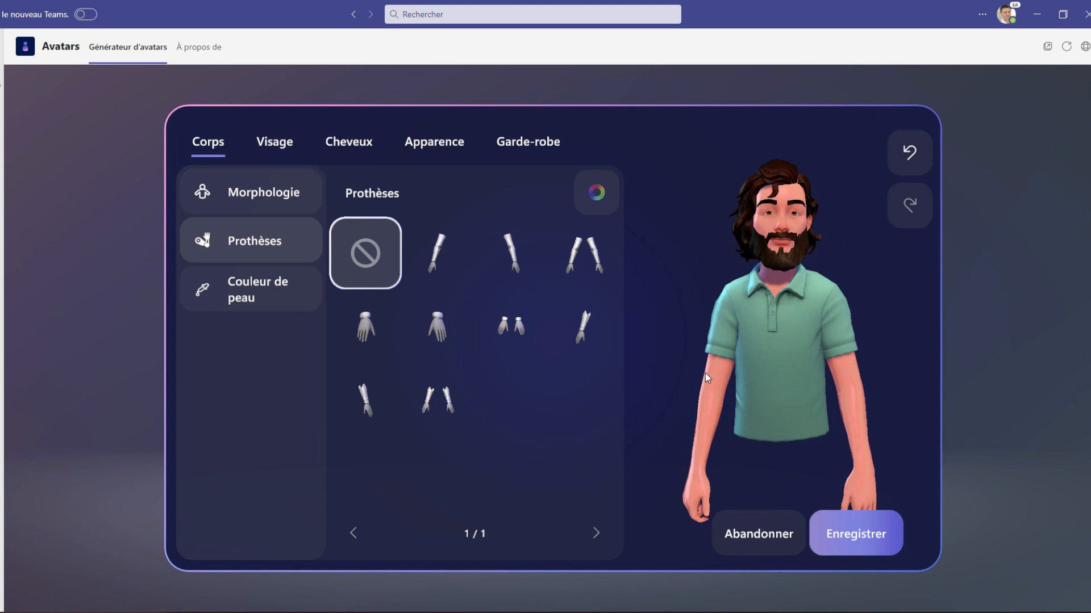
pyautogui.click(435, 256)
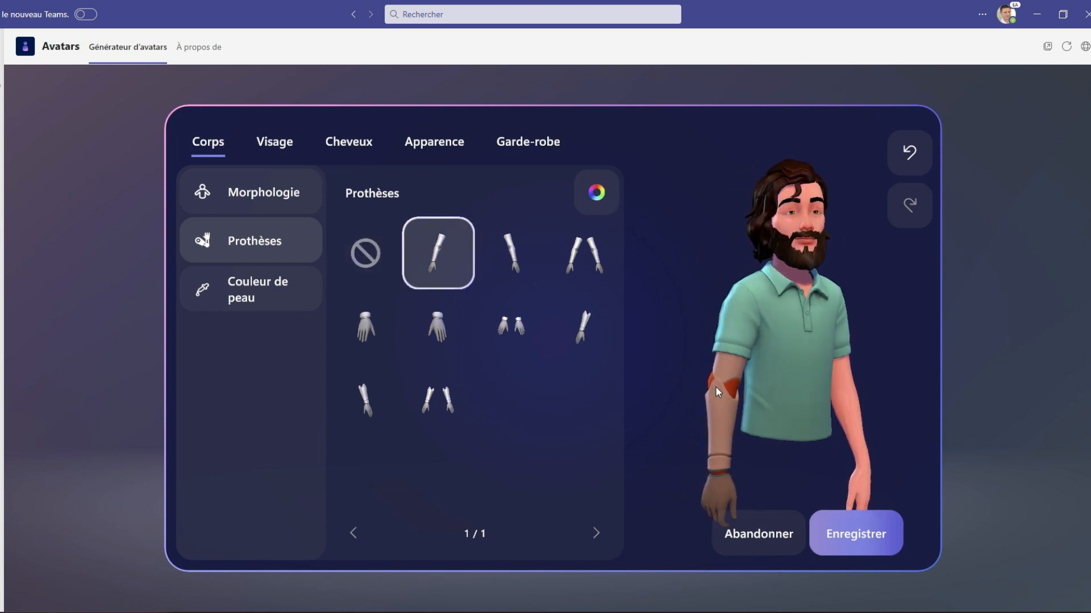
pyautogui.click(597, 192)
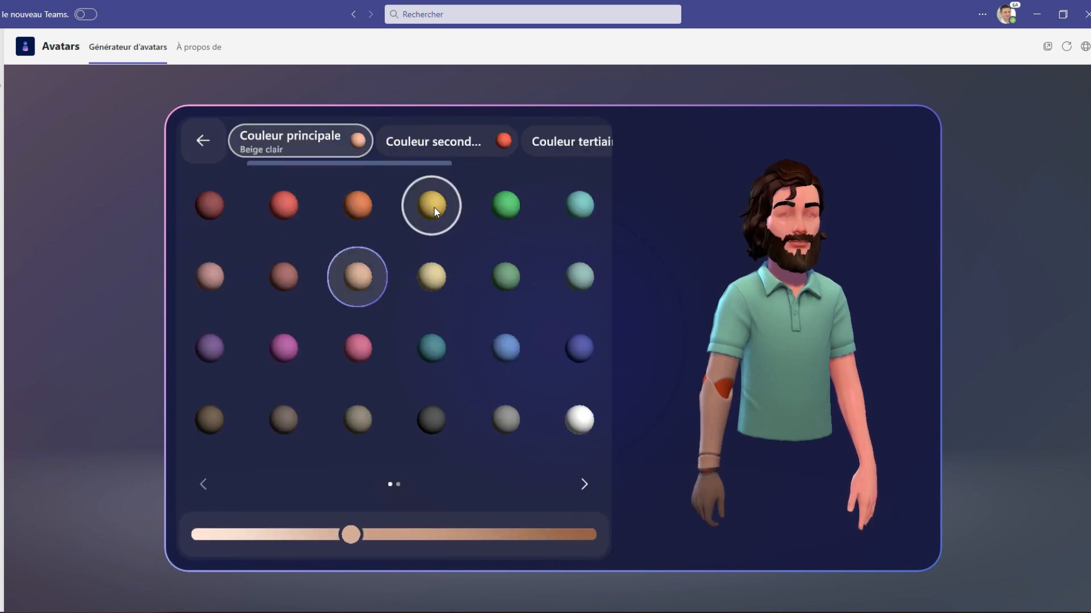
pyautogui.click(564, 146)
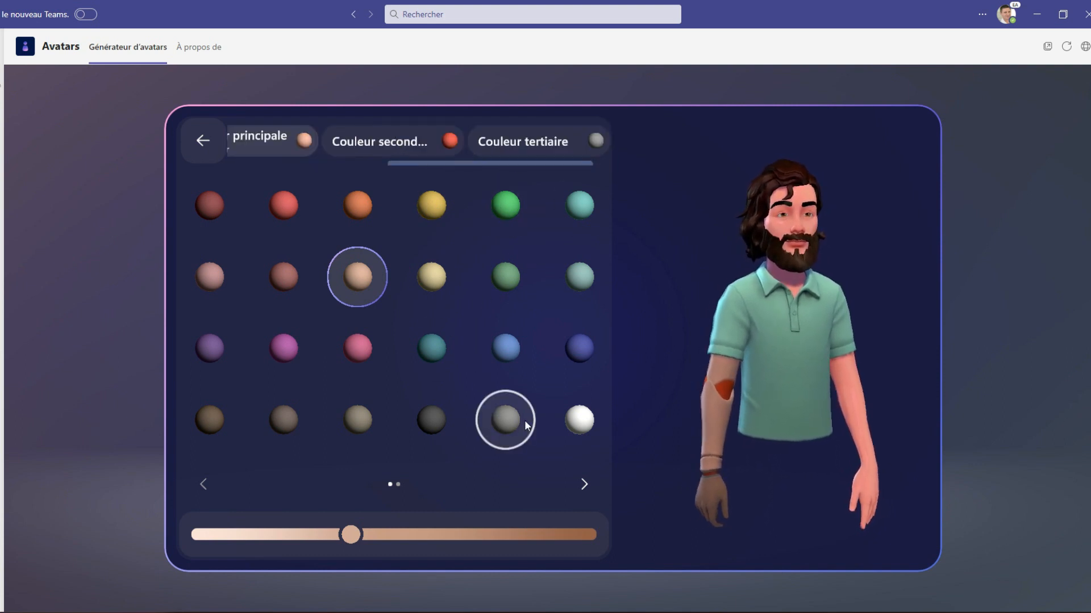
pyautogui.click(584, 343)
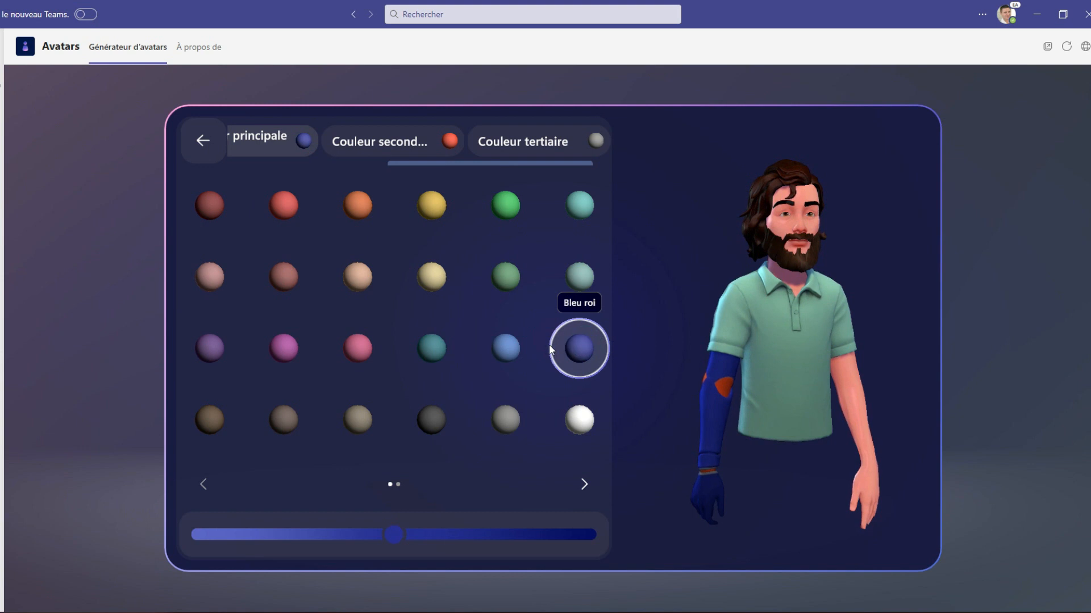
pyautogui.moveTo(393, 533)
pyautogui.mouseDown()
pyautogui.moveTo(190, 529)
pyautogui.moveTo(389, 535)
pyautogui.mouseUp()
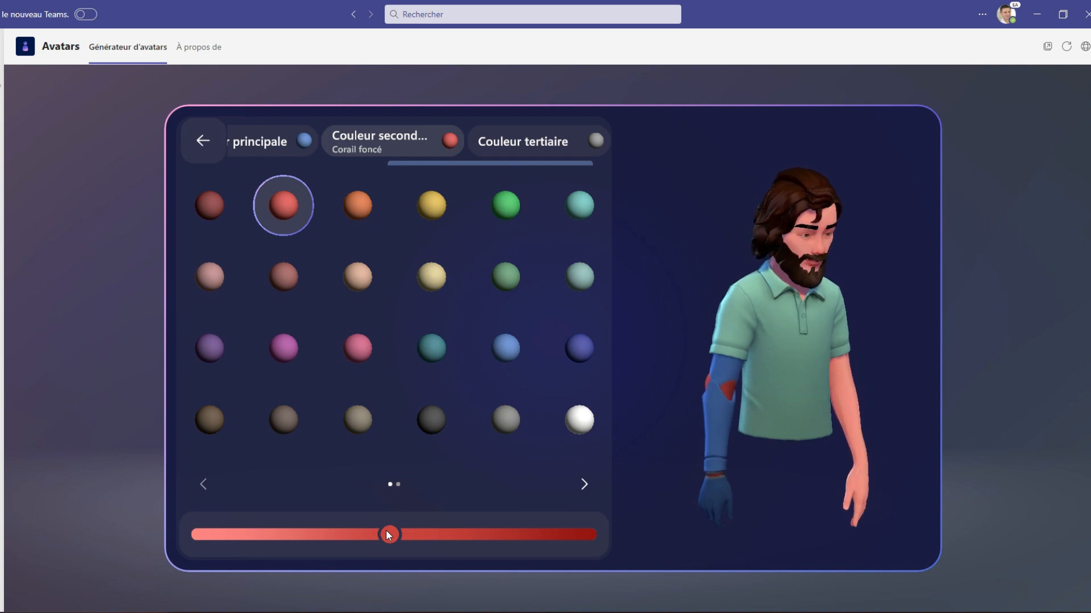
pyautogui.click(525, 141)
pyautogui.click(201, 141)
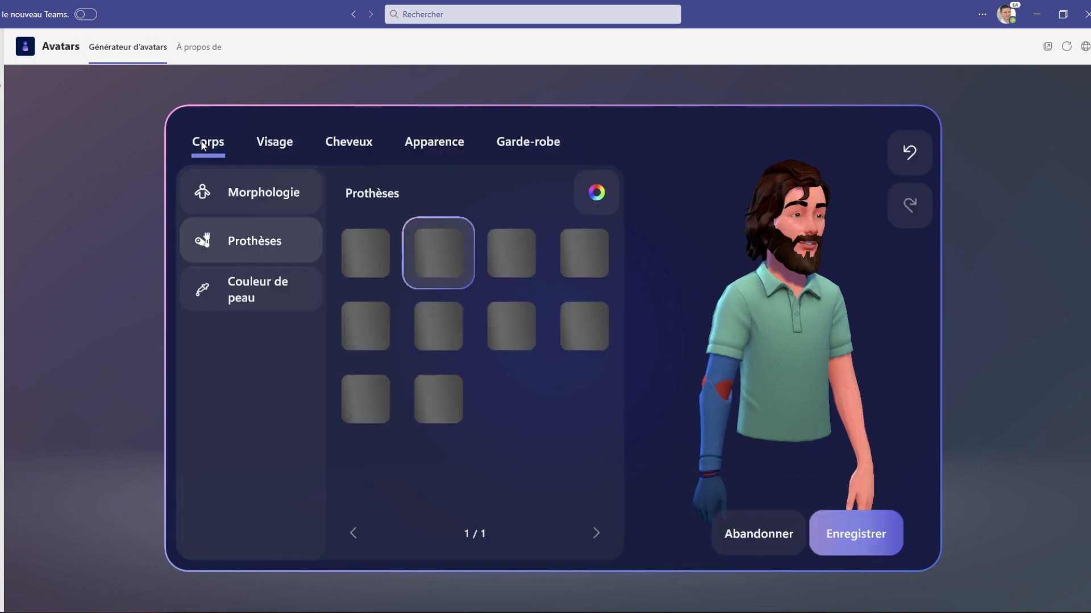
# - Compare light and dark skin tones and shades, then choose the second tone in the first row at medium shade
pyautogui.click(271, 292)
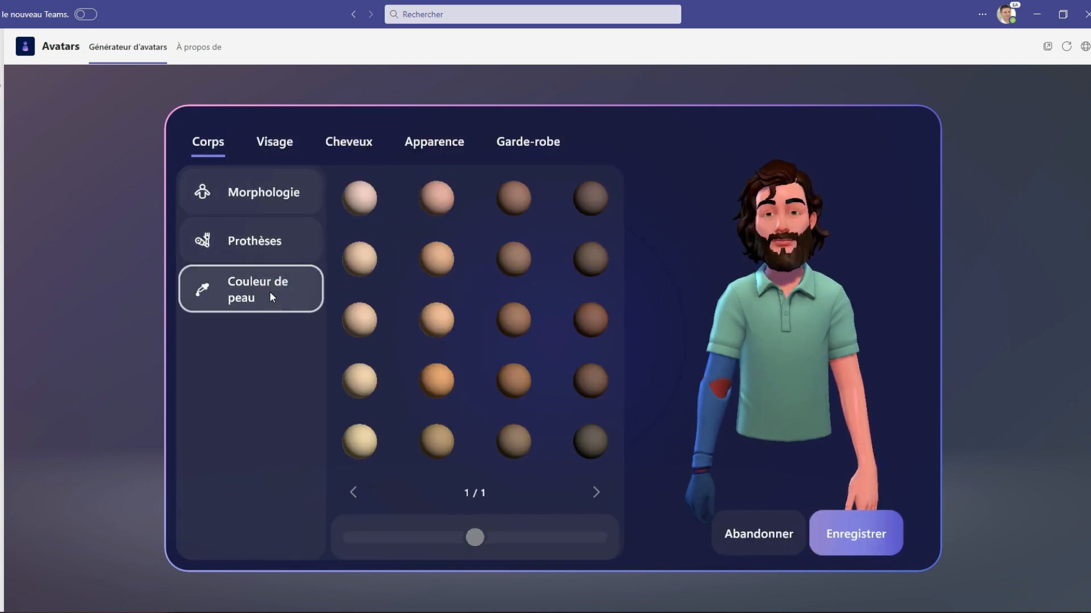
pyautogui.click(432, 200)
pyautogui.moveTo(481, 539); pyautogui.dragTo(554, 541)
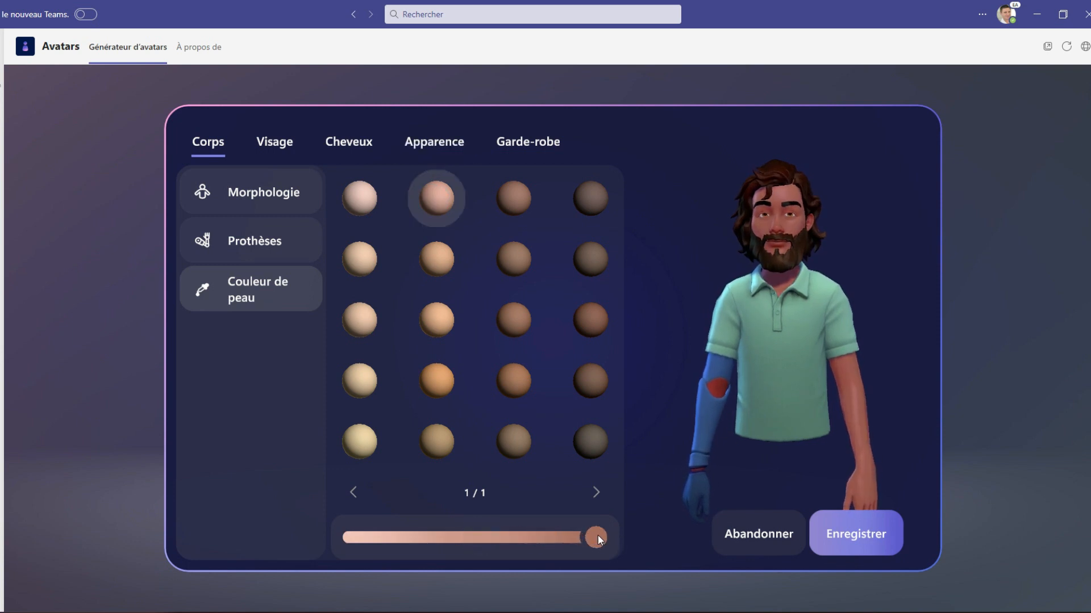
pyautogui.click(590, 450)
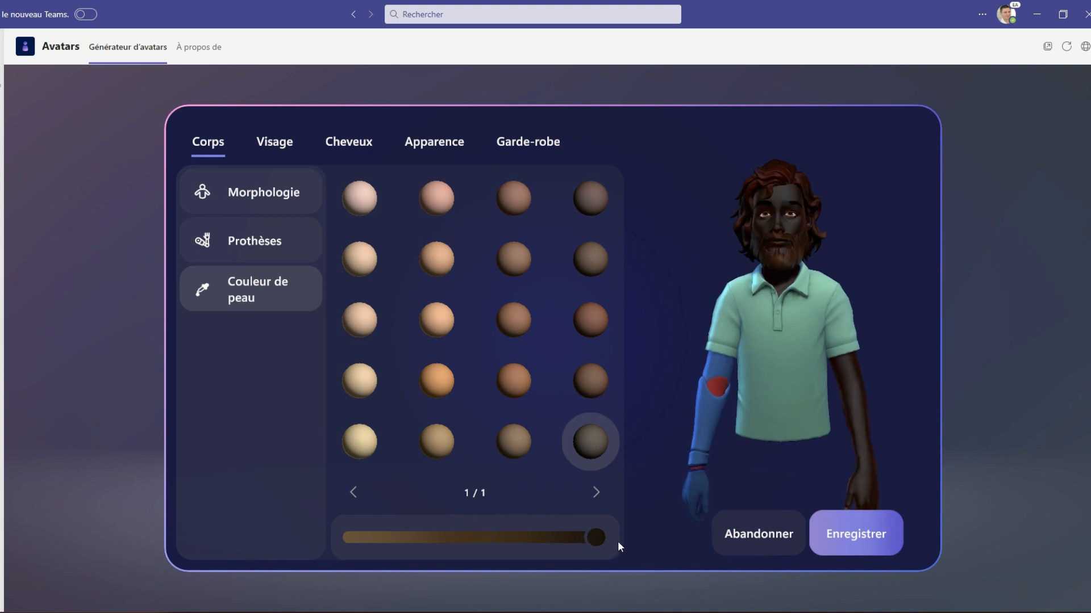
pyautogui.moveTo(597, 538); pyautogui.dragTo(314, 536)
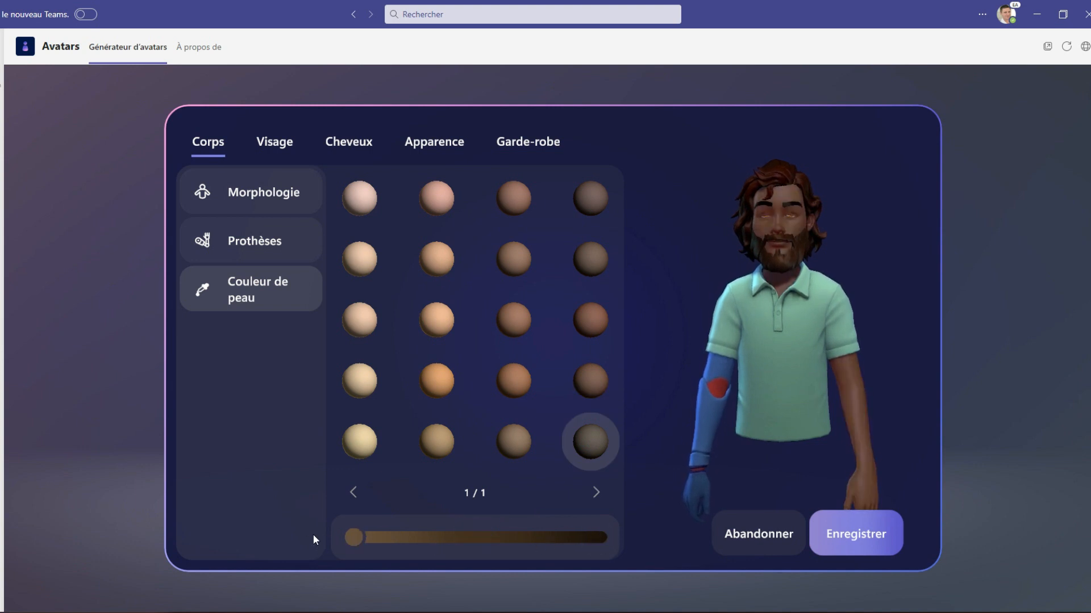
pyautogui.moveTo(461, 538); pyautogui.dragTo(486, 541)
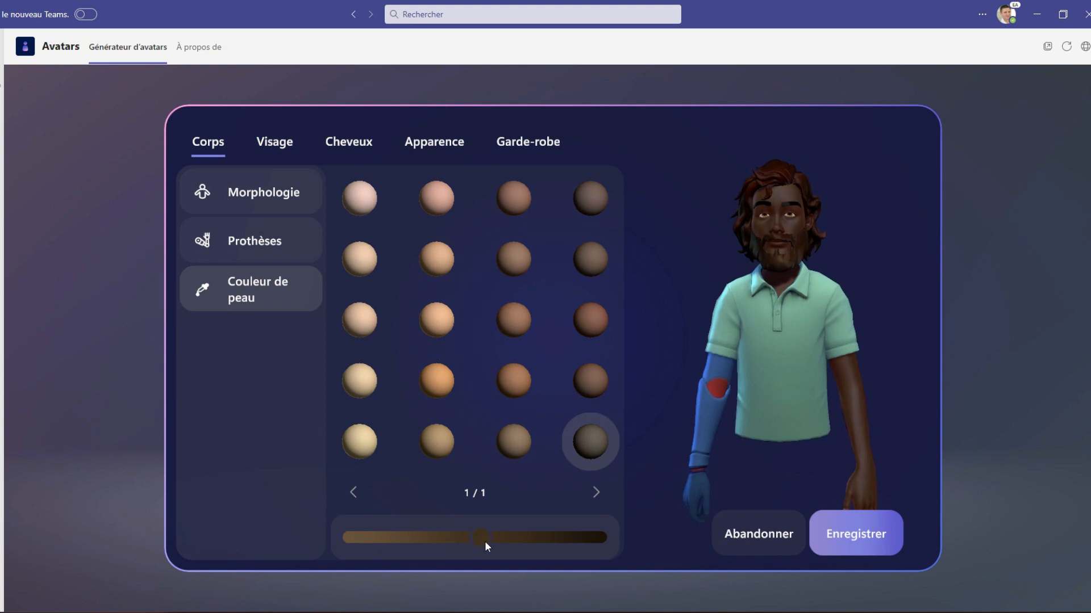
pyautogui.click(440, 200)
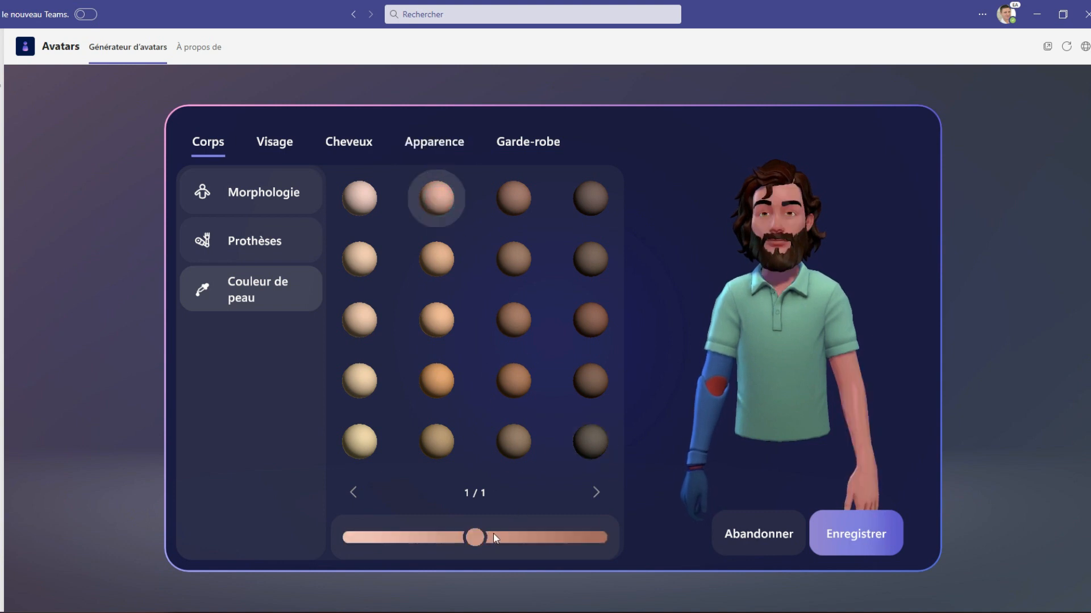
# - Customise the avatar's face shape, trying wider and narrower head widths before setting the head width near the middle
pyautogui.click(266, 141)
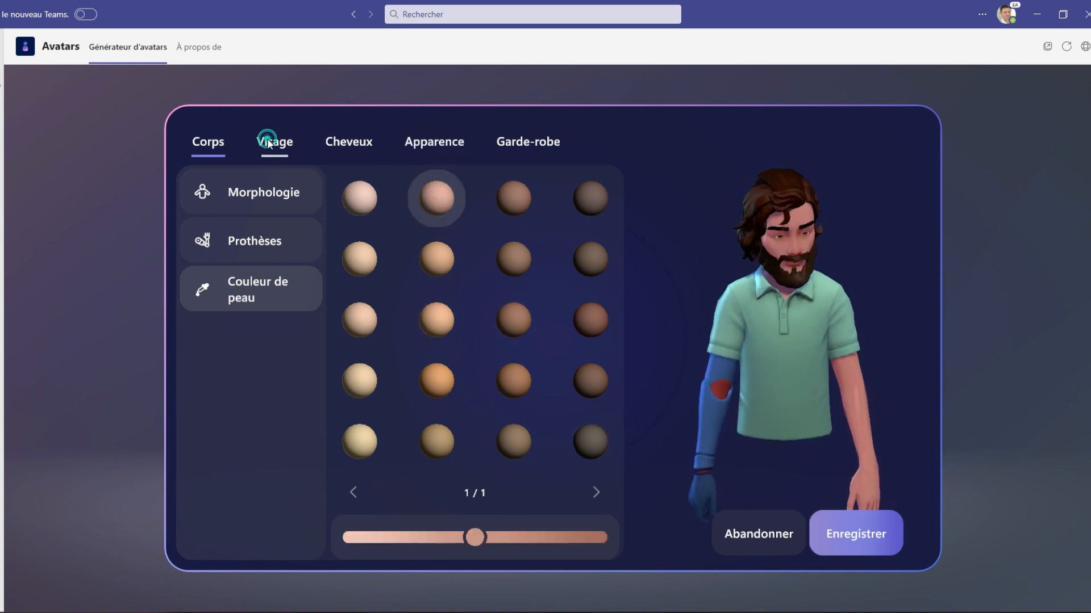
pyautogui.moveTo(755, 401); pyautogui.dragTo(776, 349)
pyautogui.scroll(-5, 789, 336)
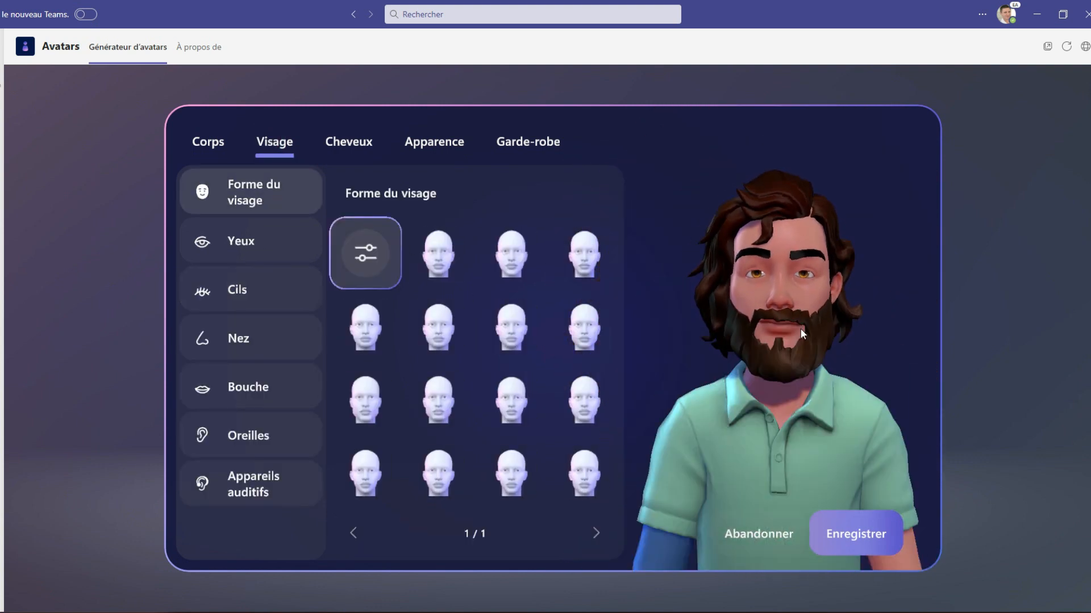
pyautogui.scroll(3, 802, 331)
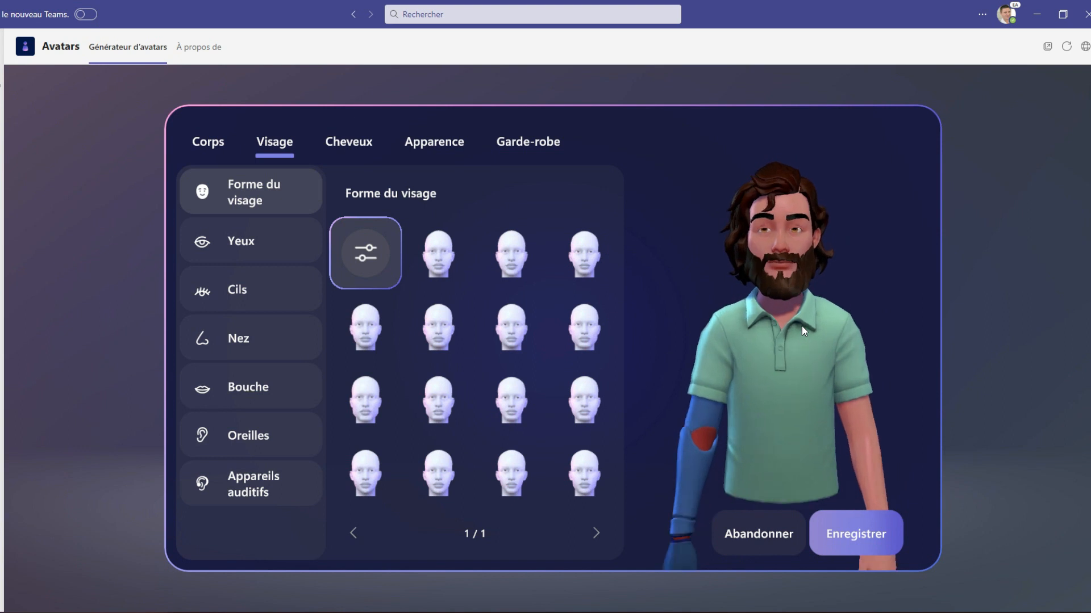
pyautogui.click(366, 267)
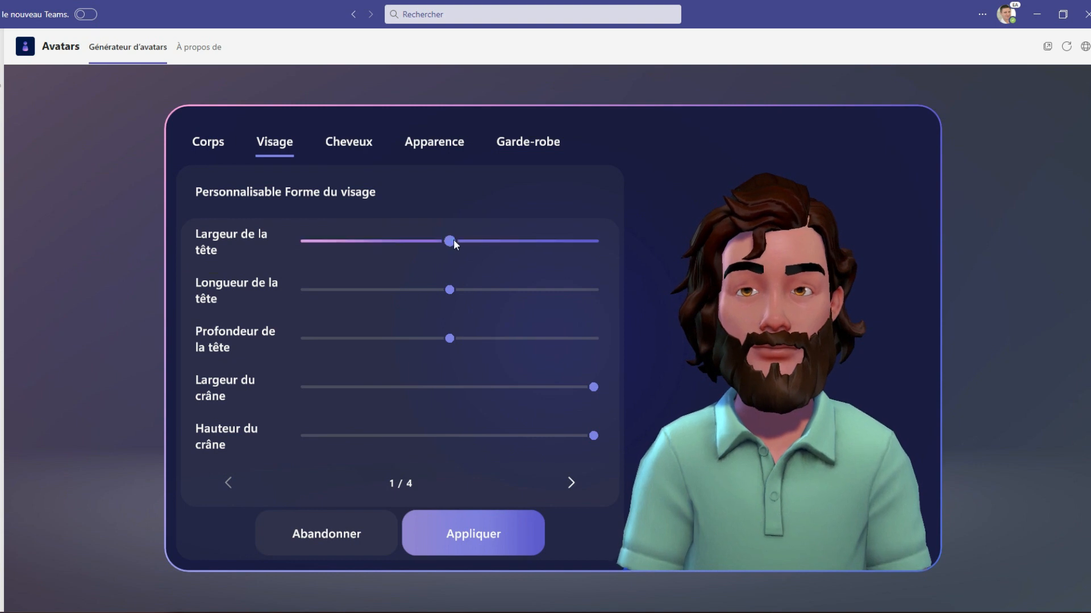
pyautogui.click(541, 242)
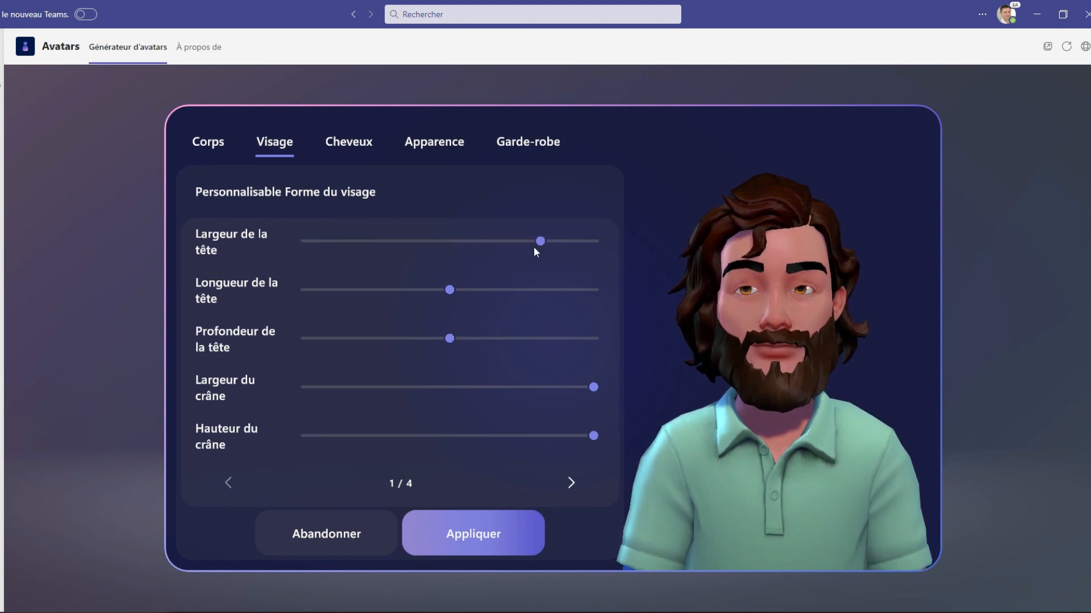
pyautogui.moveTo(459, 245); pyautogui.dragTo(419, 244)
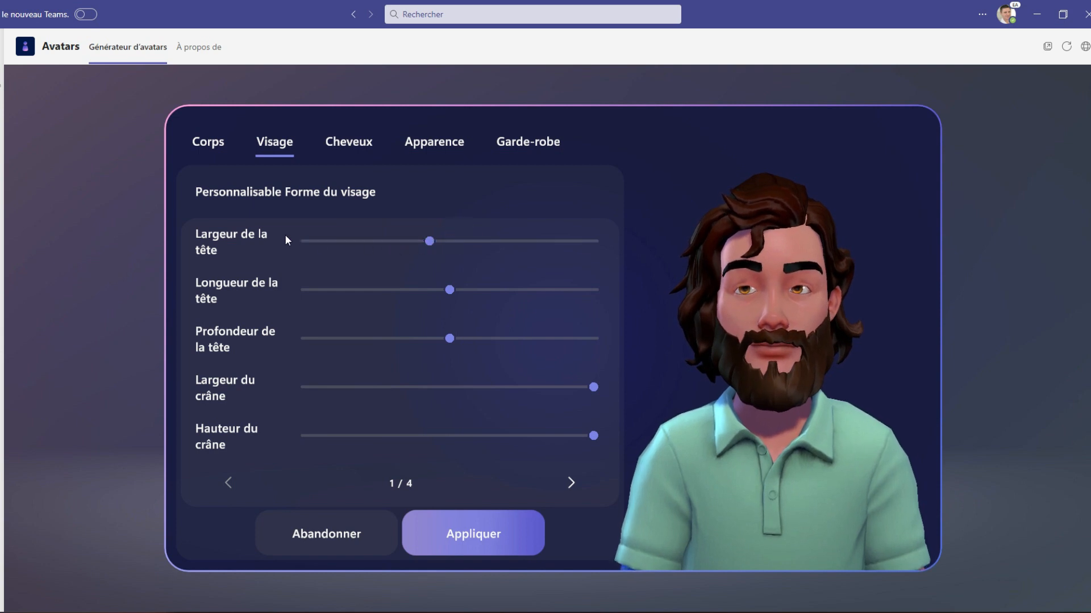
pyautogui.click(339, 240)
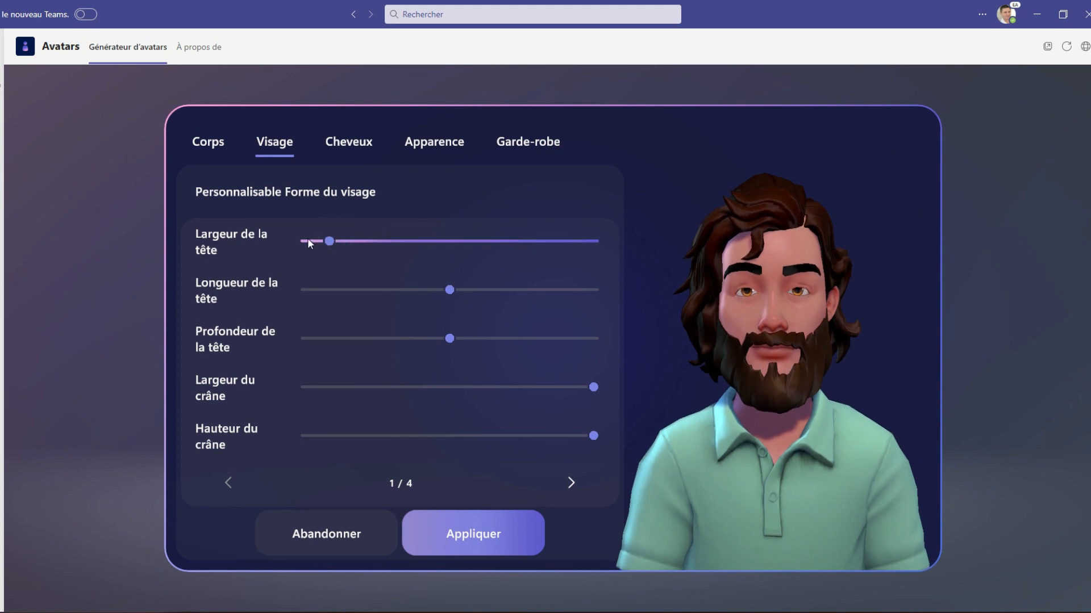
pyautogui.moveTo(328, 241); pyautogui.dragTo(353, 239)
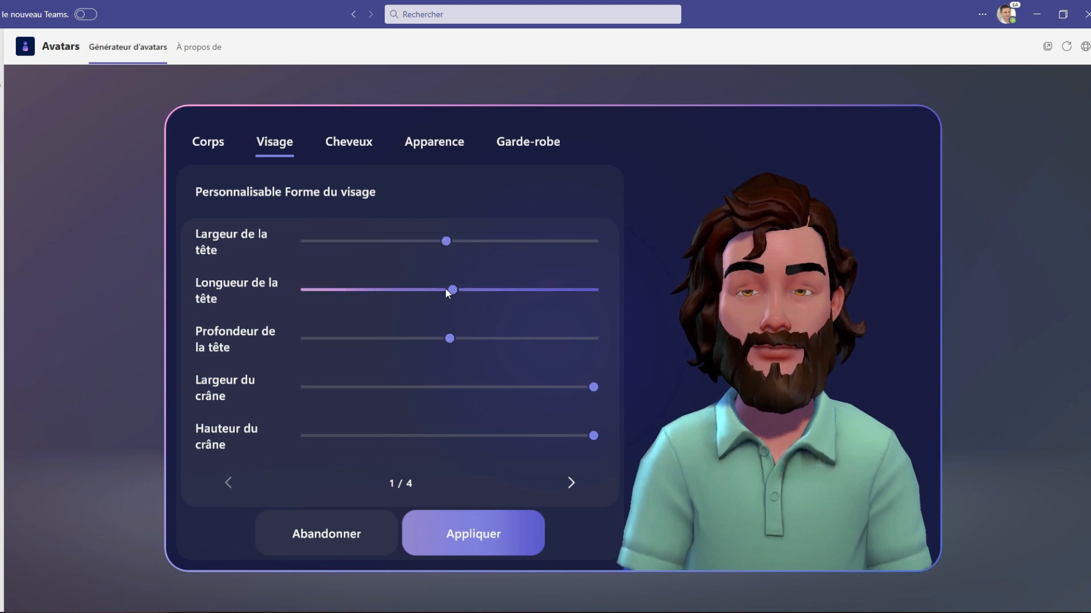
# - Review the custom jaw, chin and cheek settings for the face shape, then return to the face shape presets
pyautogui.click(572, 489)
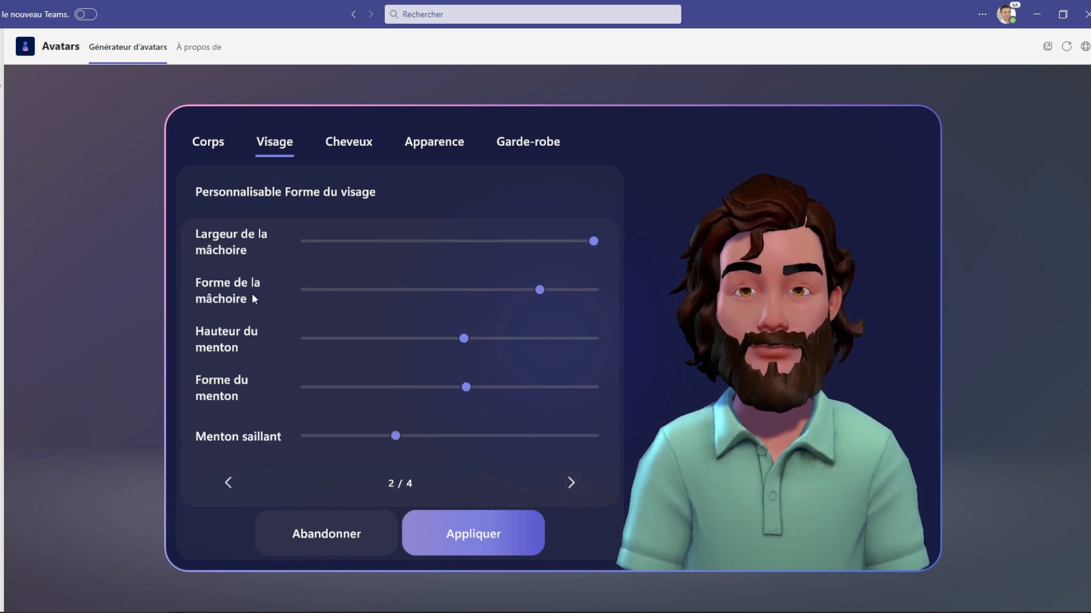
pyautogui.click(575, 482)
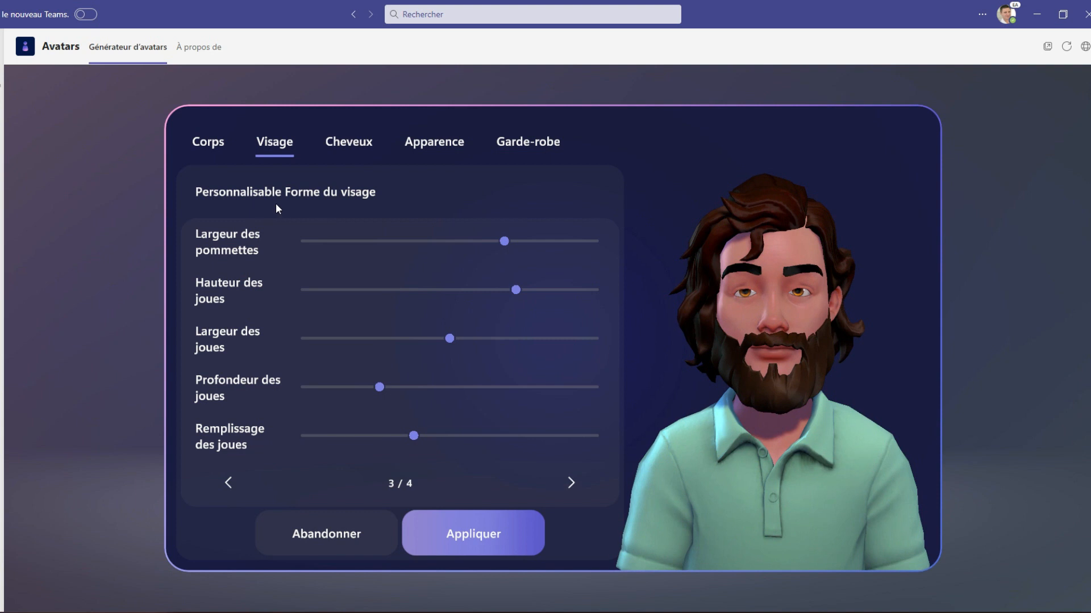
pyautogui.click(574, 486)
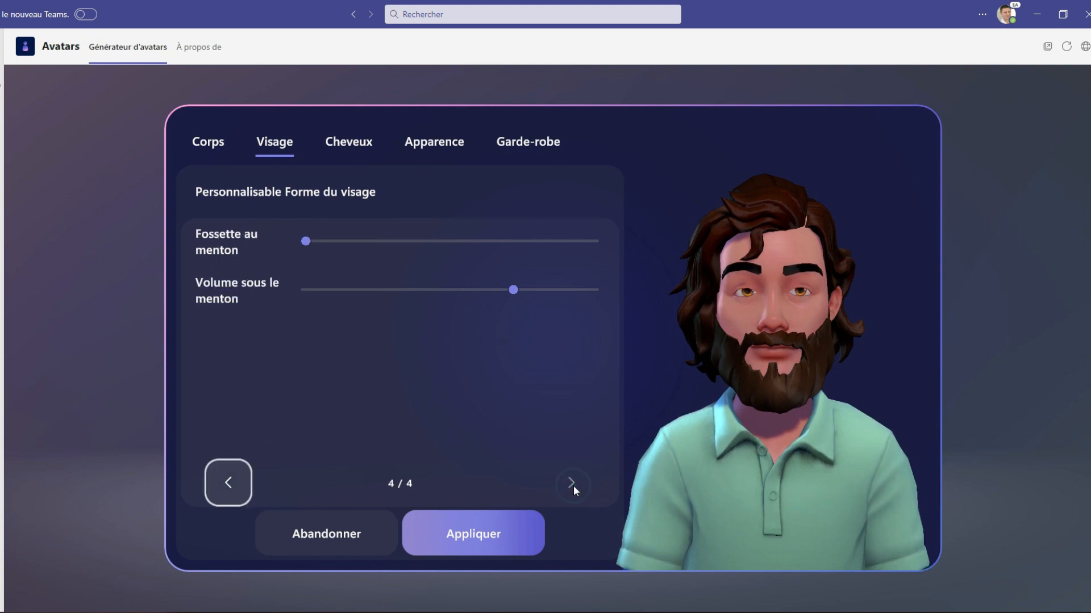
pyautogui.click(230, 483)
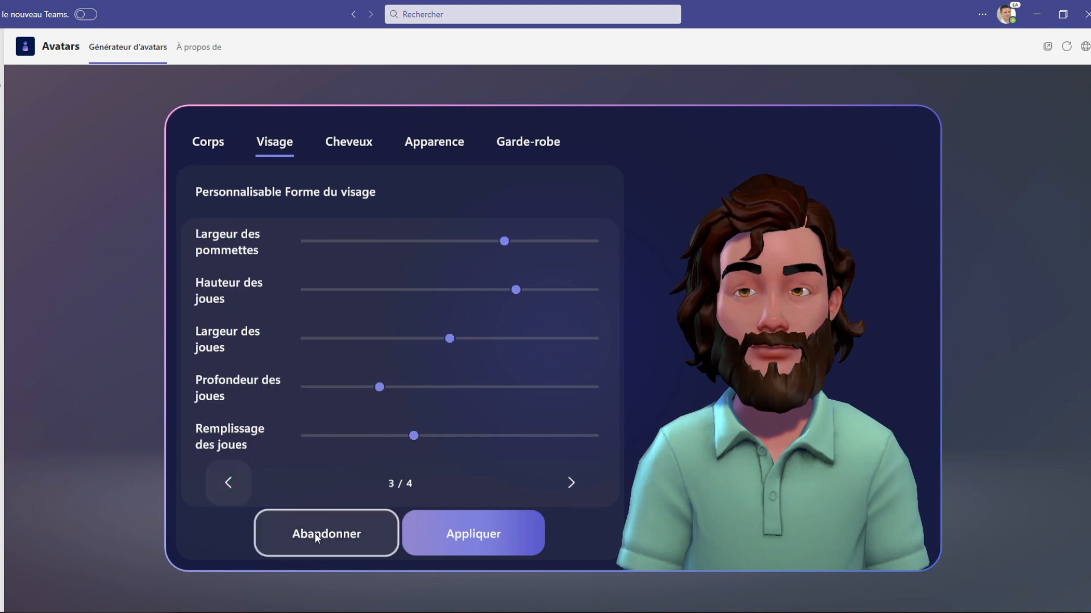
pyautogui.click(230, 481)
pyautogui.click(230, 480)
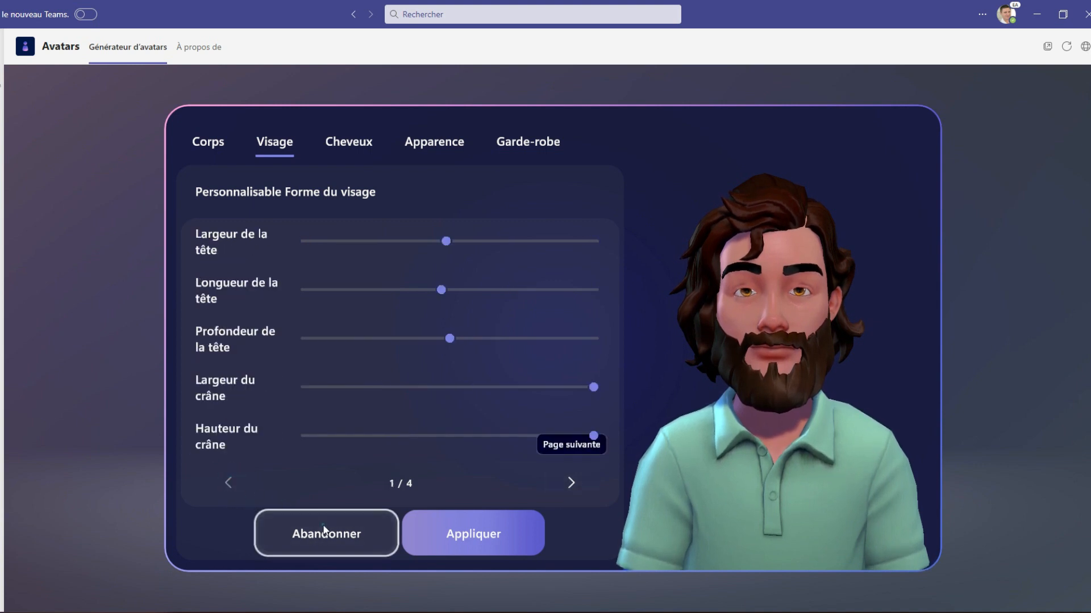
pyautogui.click(270, 150)
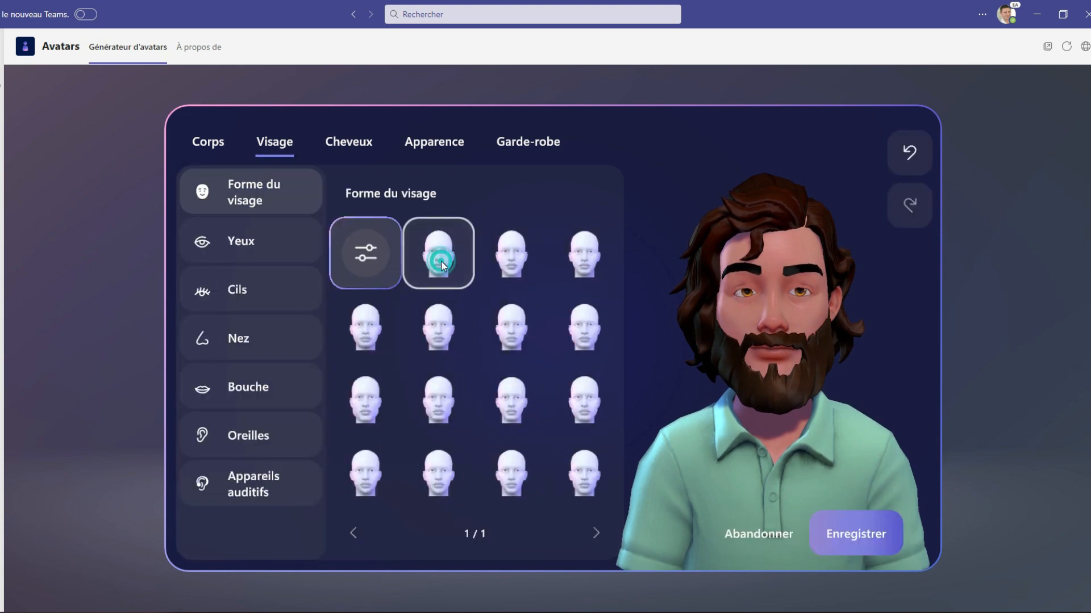
# - Compare the face shape presets in the first row and choose the last one in that row
pyautogui.click(442, 265)
pyautogui.click(520, 271)
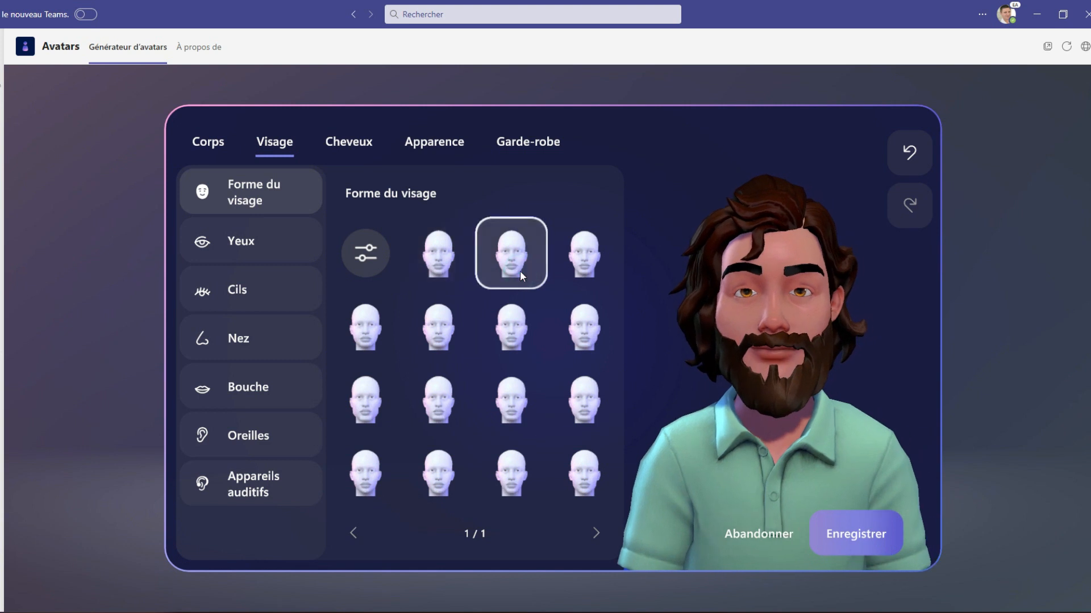
pyautogui.click(588, 265)
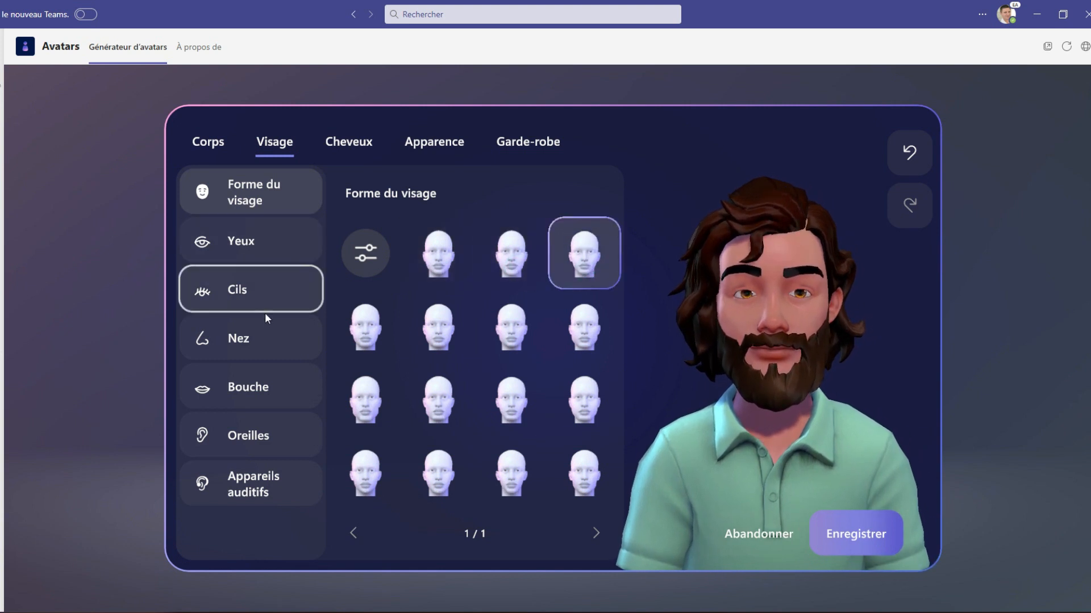
# - Compare several eye shapes on the avatar and choose the last one in the fourth row
pyautogui.click(248, 252)
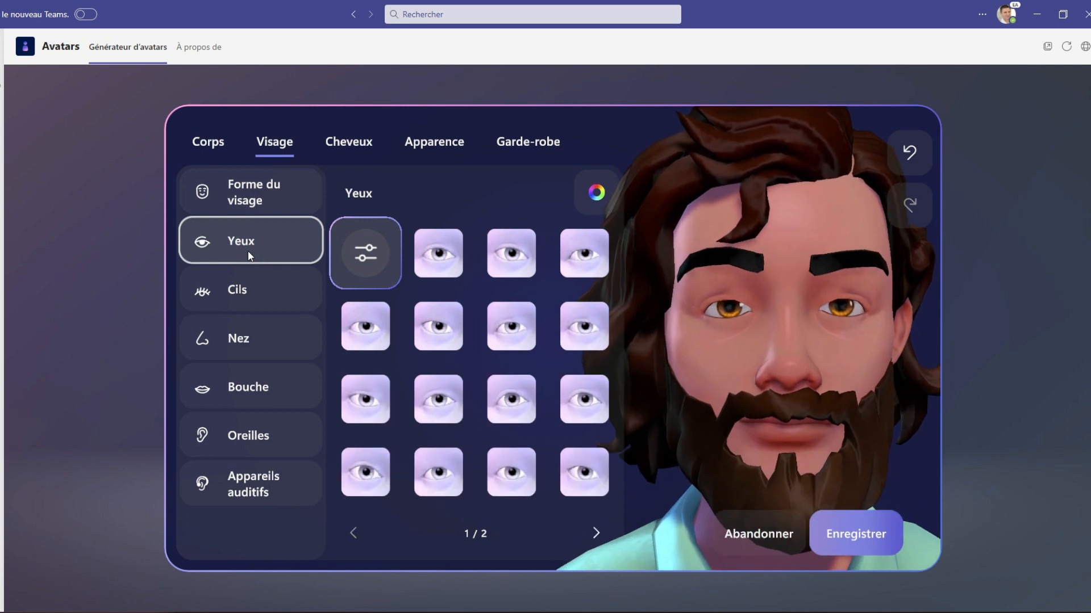
pyautogui.click(430, 265)
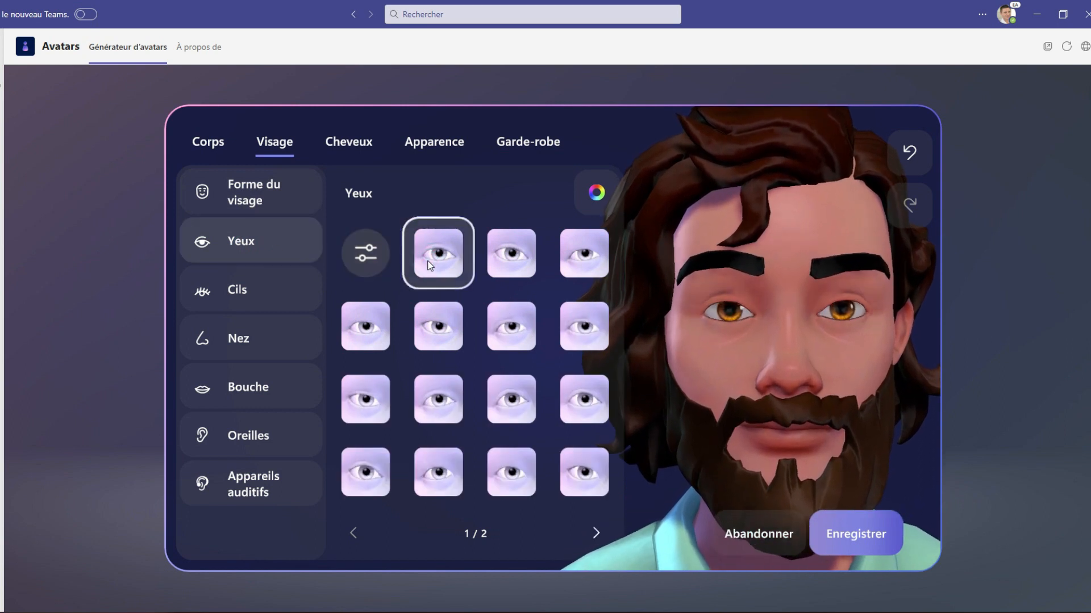
pyautogui.click(512, 262)
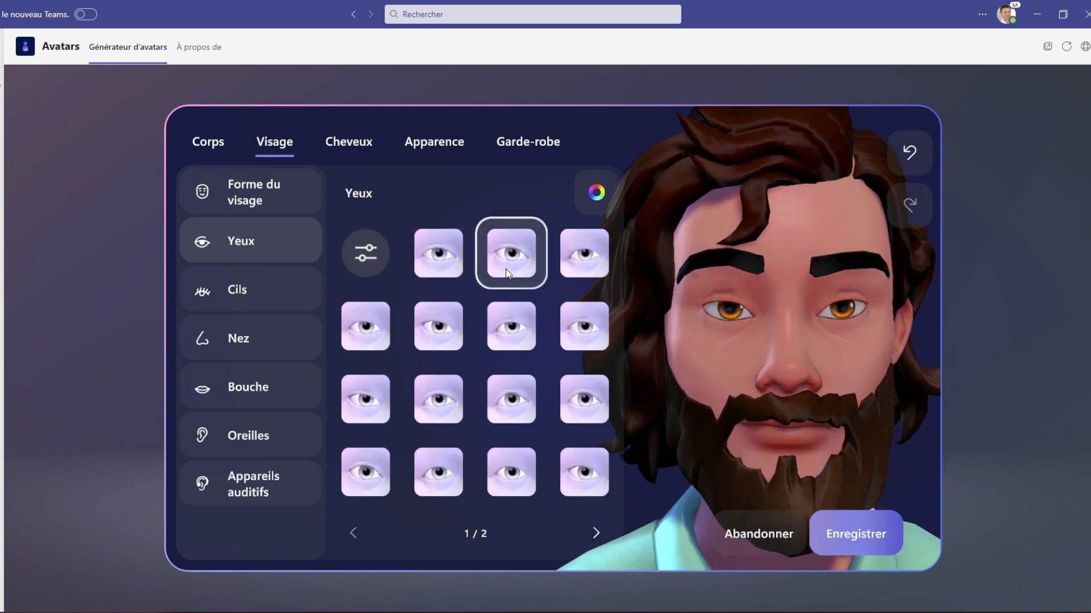
pyautogui.click(595, 262)
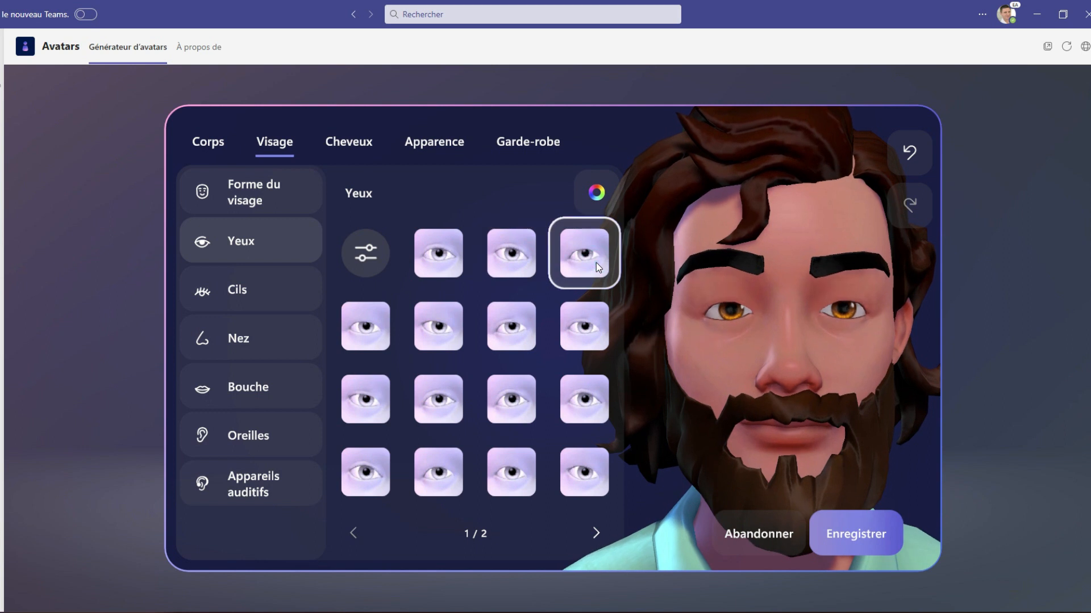
pyautogui.click(585, 332)
pyautogui.click(593, 473)
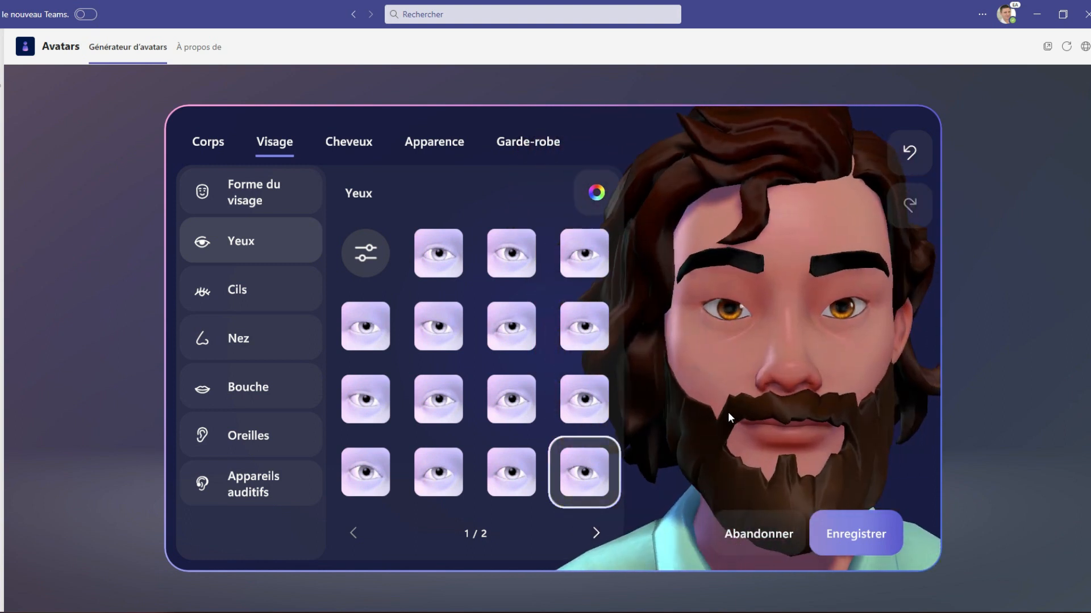
# - Compare the three eyelash styles on the avatar and choose to have no eyelashes
pyautogui.click(283, 288)
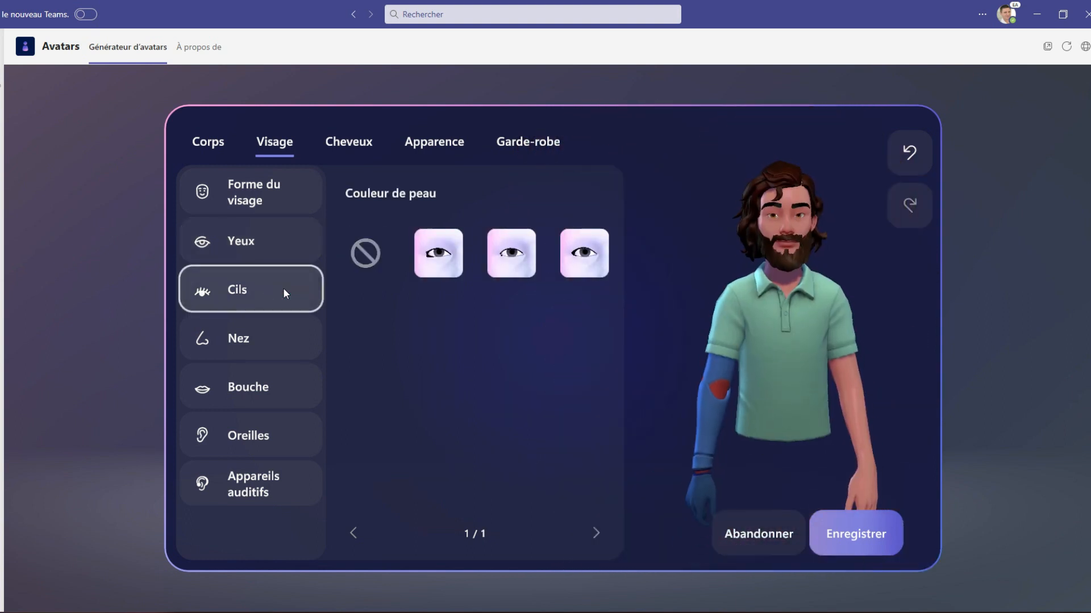
pyautogui.click(448, 253)
pyautogui.click(517, 265)
pyautogui.click(599, 275)
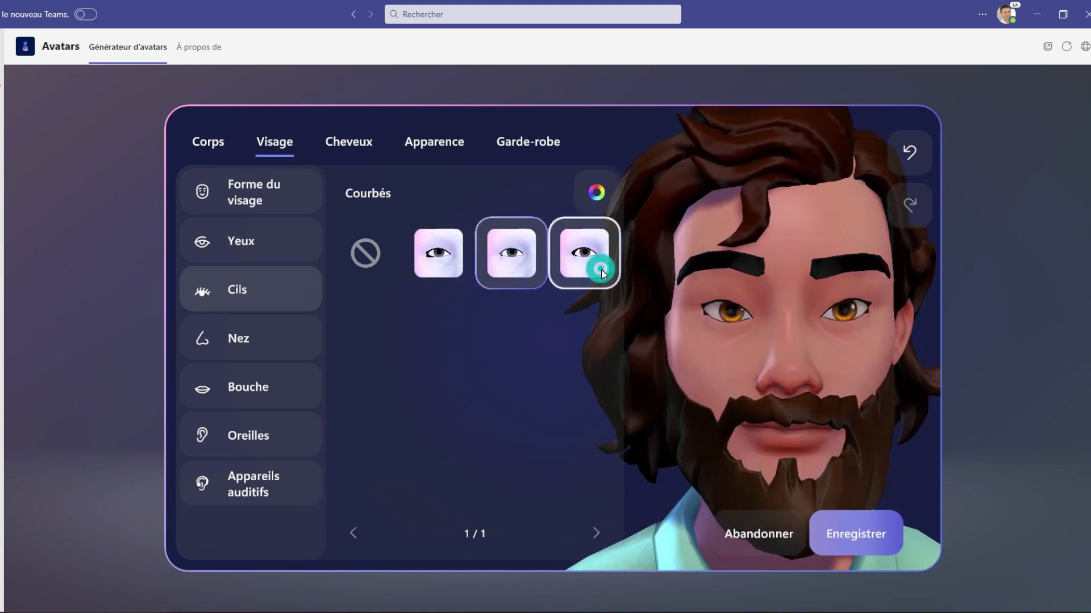
pyautogui.click(370, 258)
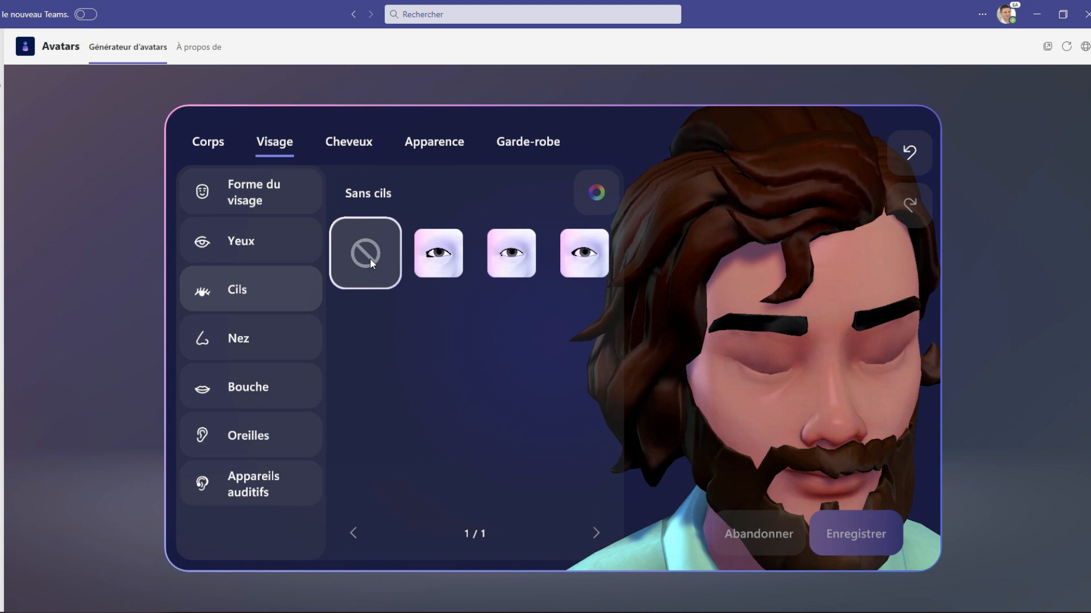
# - Look through the nose, mouth and hearing aid options for the avatar's face
pyautogui.click(265, 341)
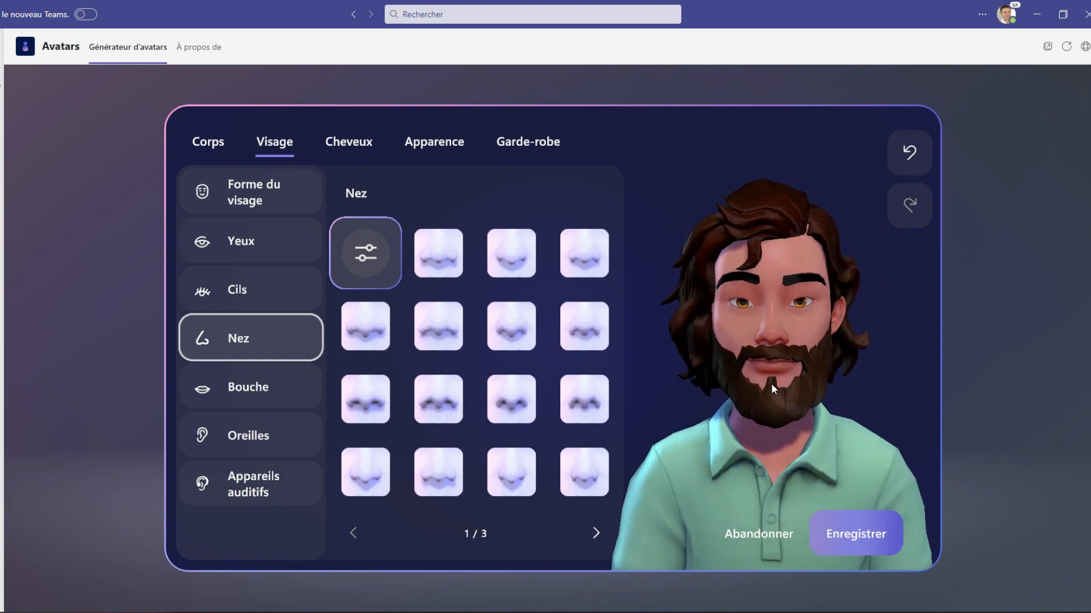
pyautogui.click(267, 399)
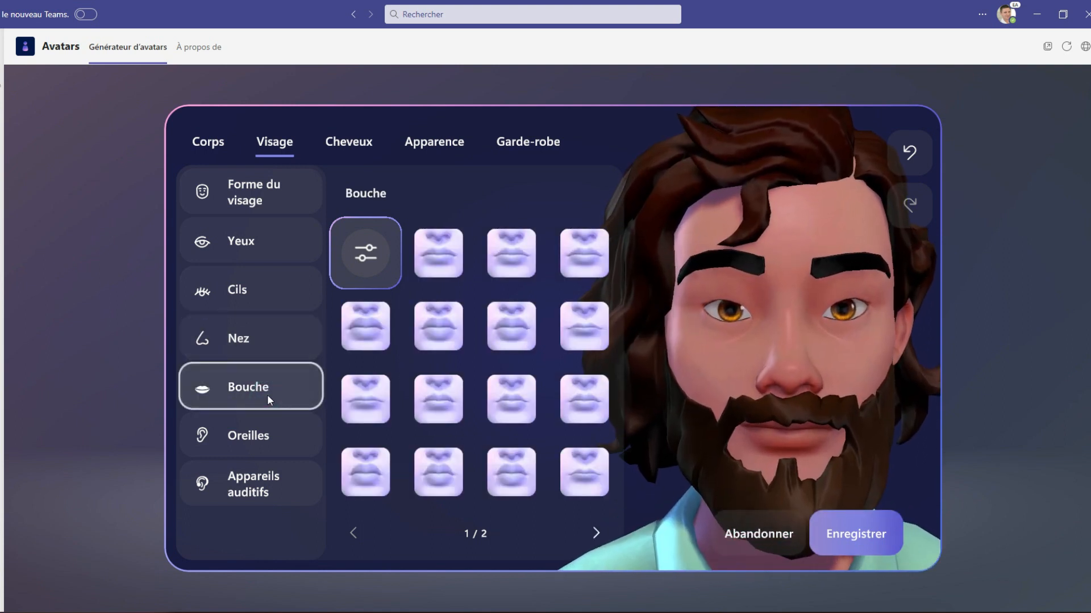
pyautogui.click(286, 494)
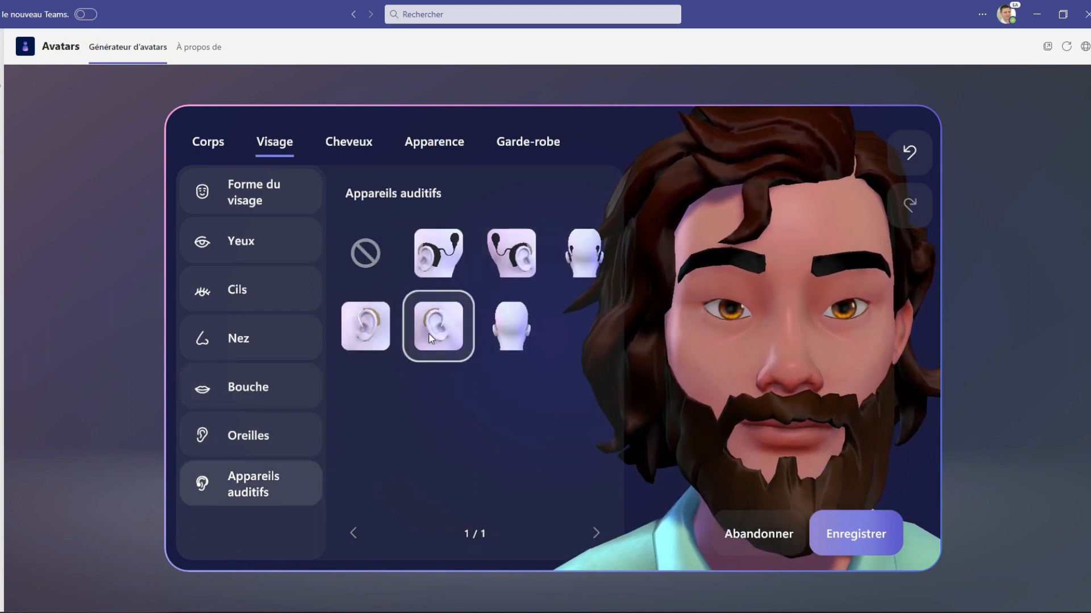
# - Remove the avatar's facial hair
pyautogui.click(356, 144)
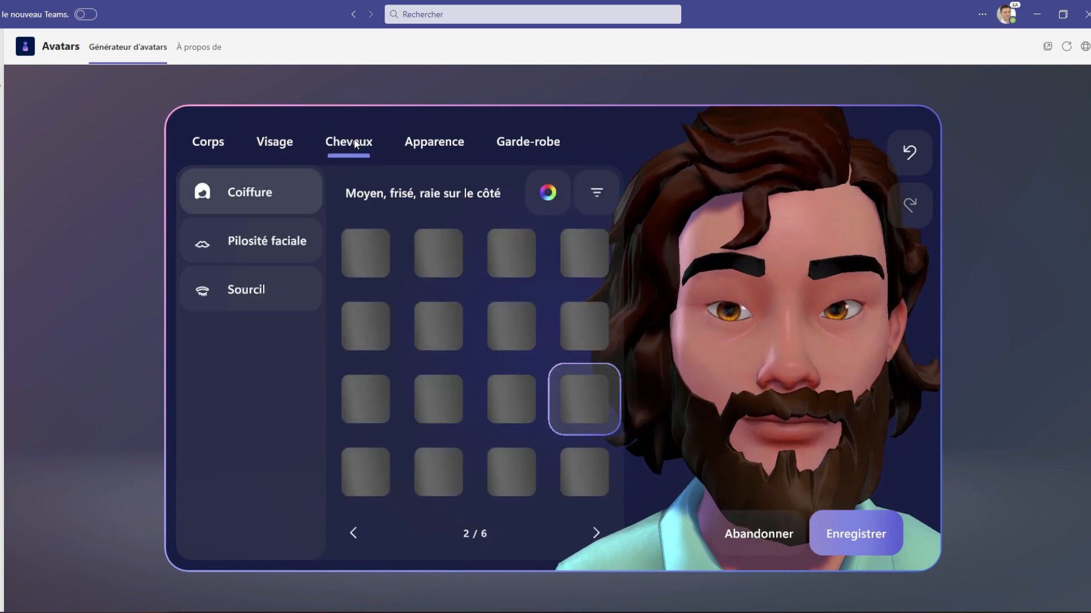
pyautogui.click(247, 244)
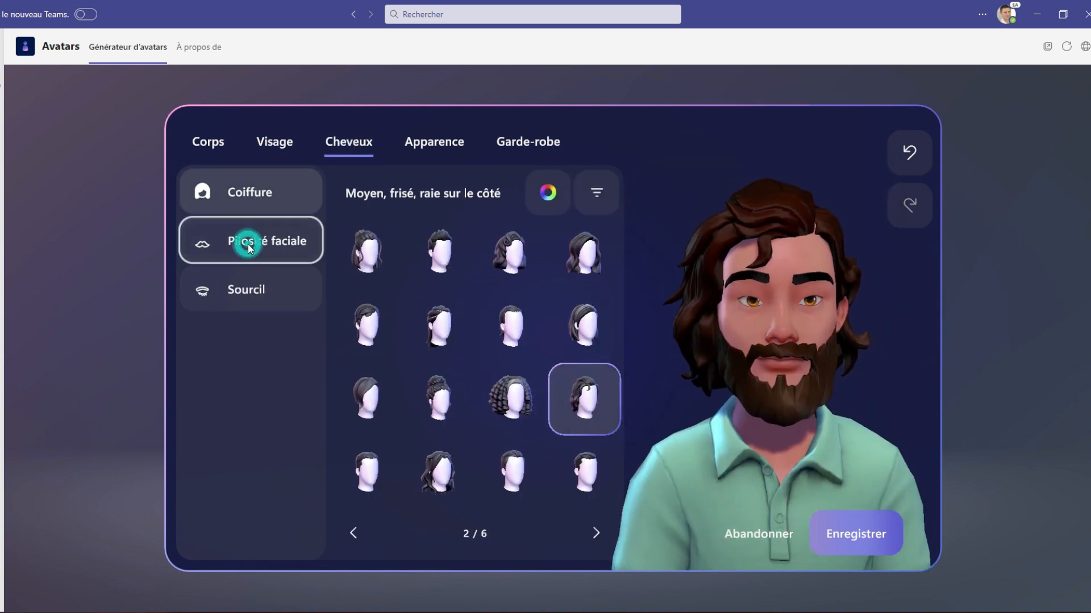
pyautogui.click(376, 254)
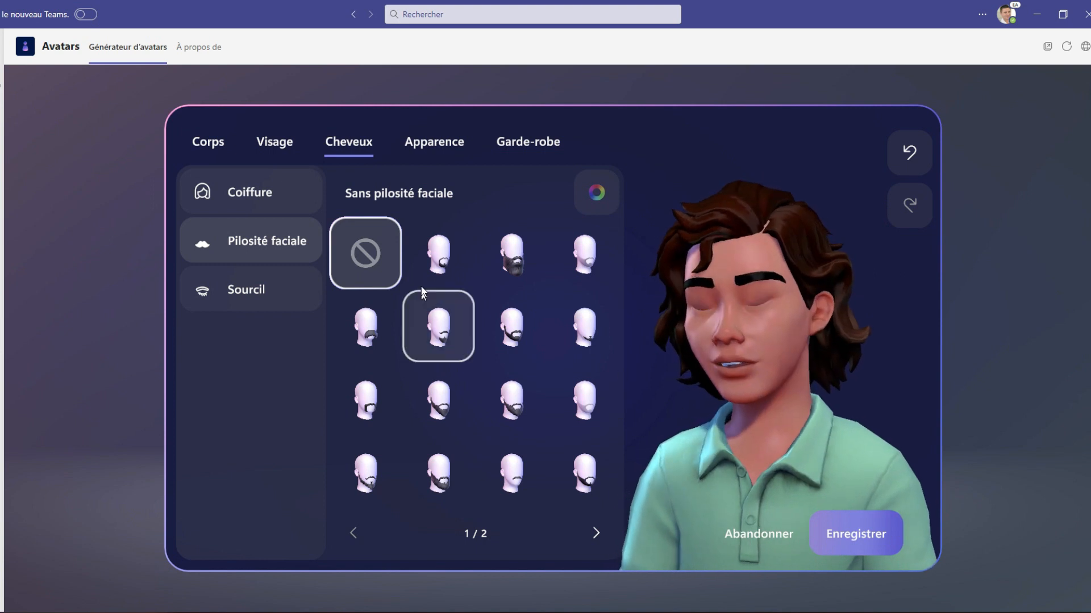
# - Try the thin rounded eyebrows (Fin et arrondi) and choose the slightly angled style (Avec un léger angle)
pyautogui.click(283, 295)
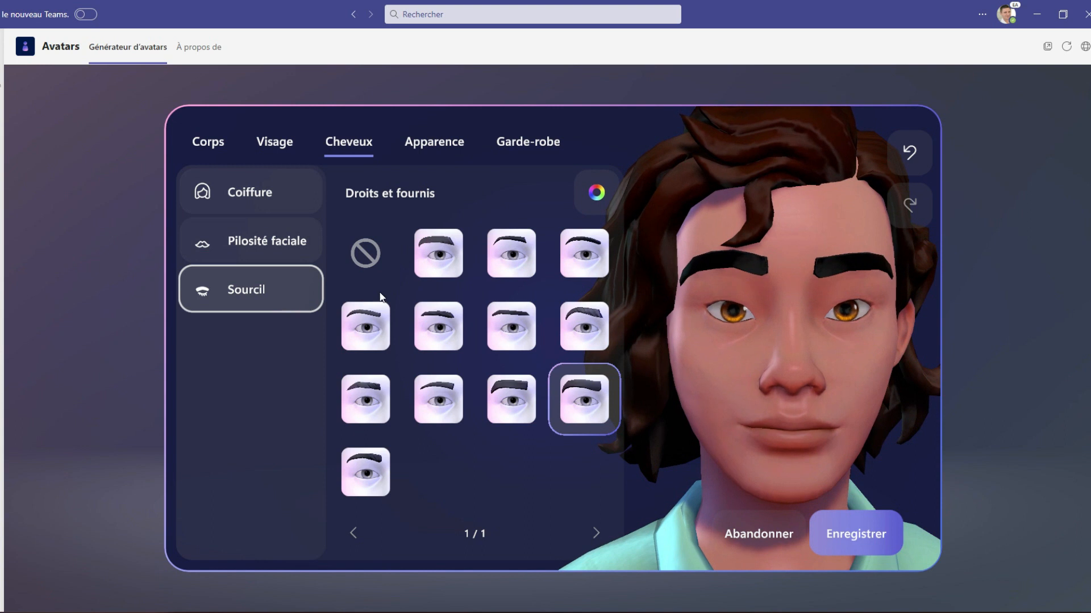
pyautogui.click(529, 247)
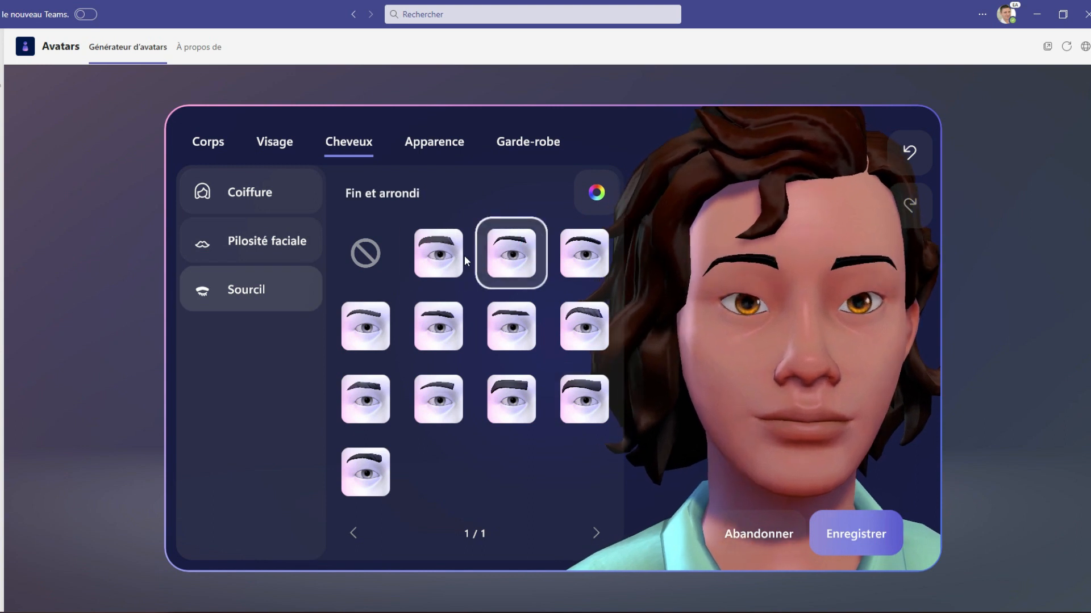
pyautogui.click(451, 254)
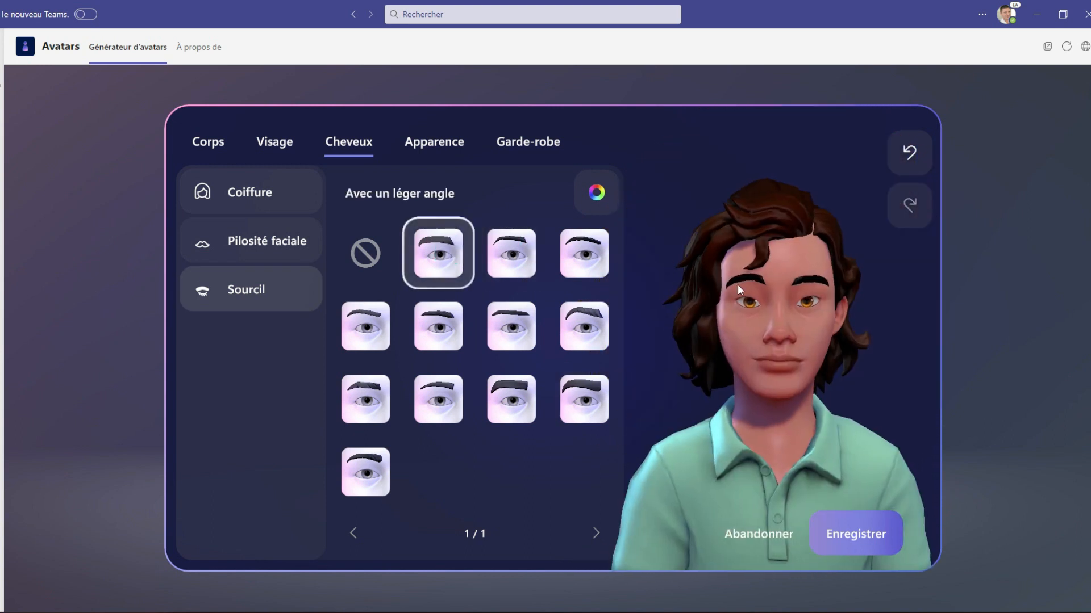
# - Compare eyebrow colours such as Bordeaux, Miel doré and Blond doré foncé, choose Violine and return to the eyebrow styles
pyautogui.click(596, 193)
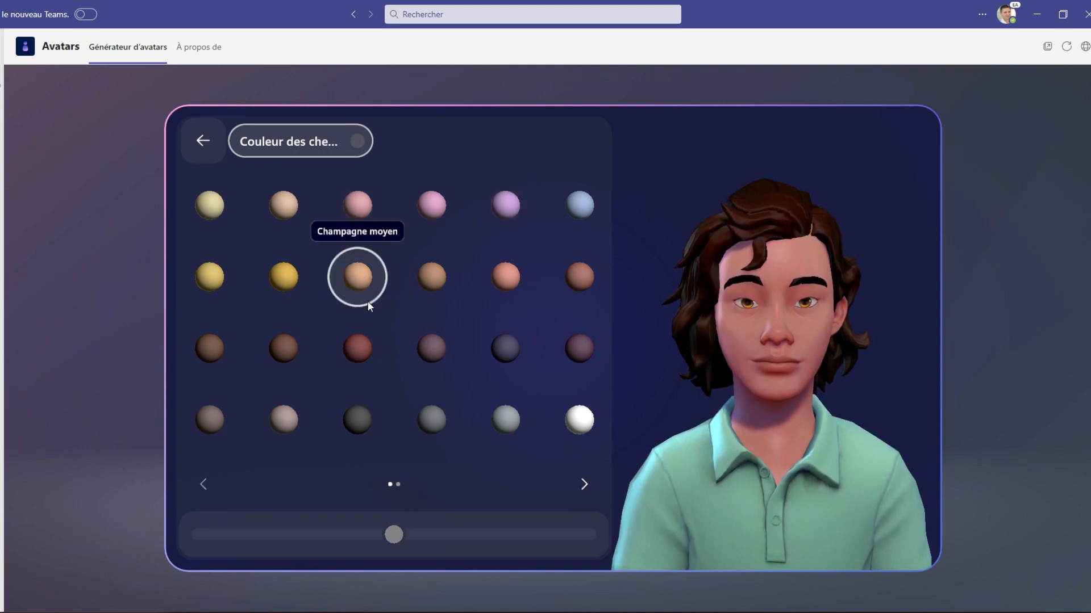
pyautogui.click(364, 349)
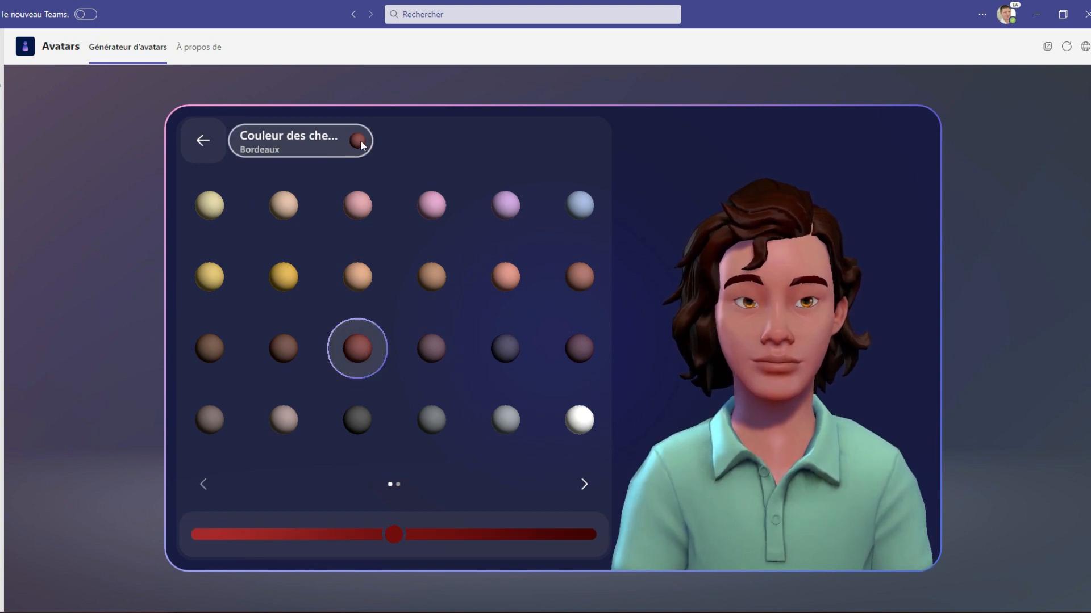
pyautogui.click(212, 276)
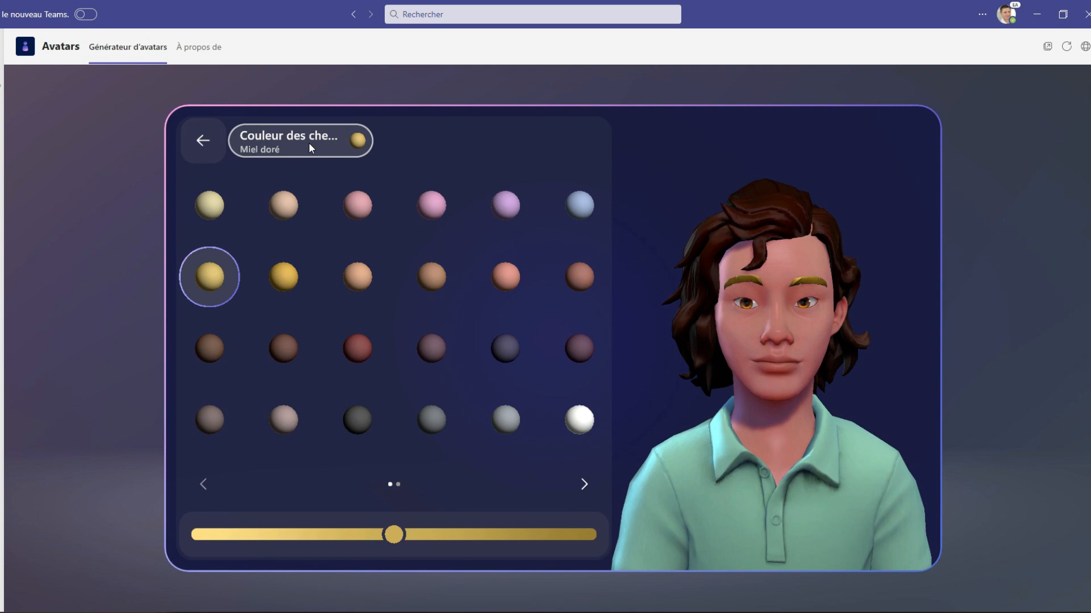
pyautogui.click(283, 276)
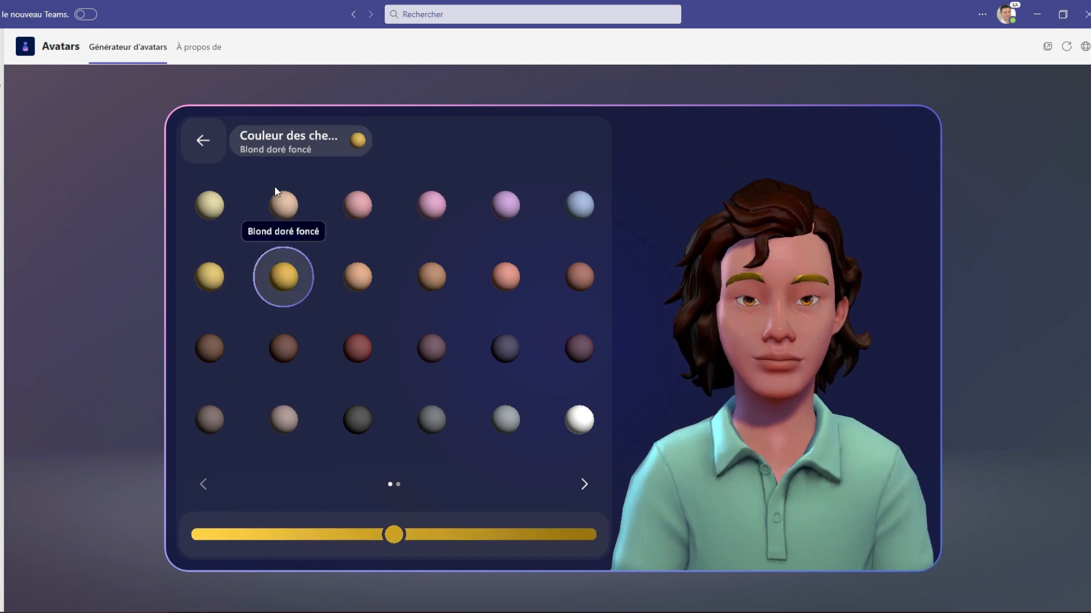
pyautogui.click(363, 349)
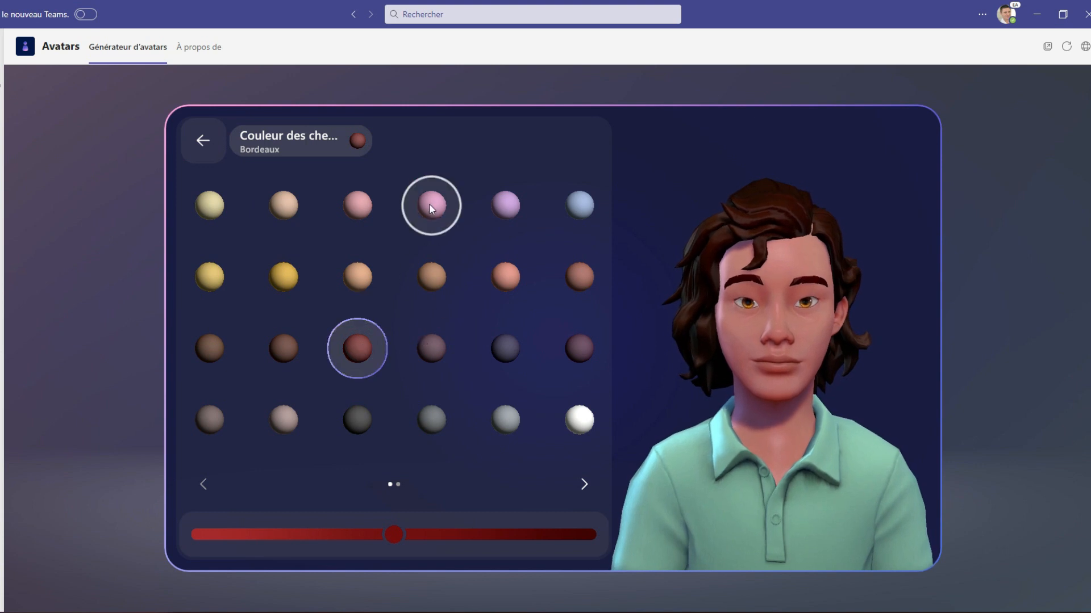
pyautogui.click(429, 203)
pyautogui.click(366, 352)
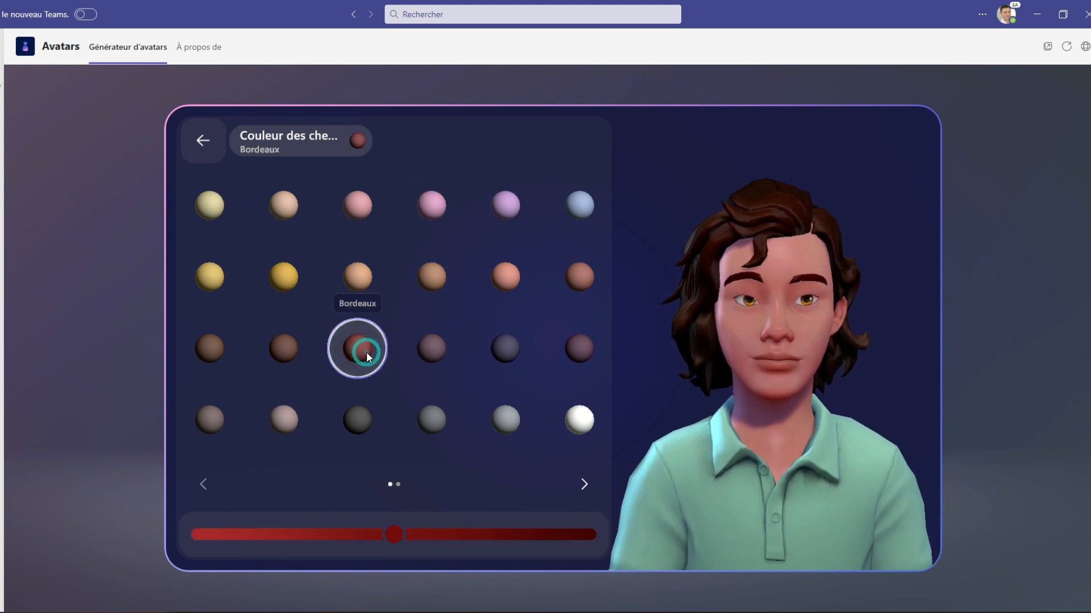
pyautogui.click(580, 349)
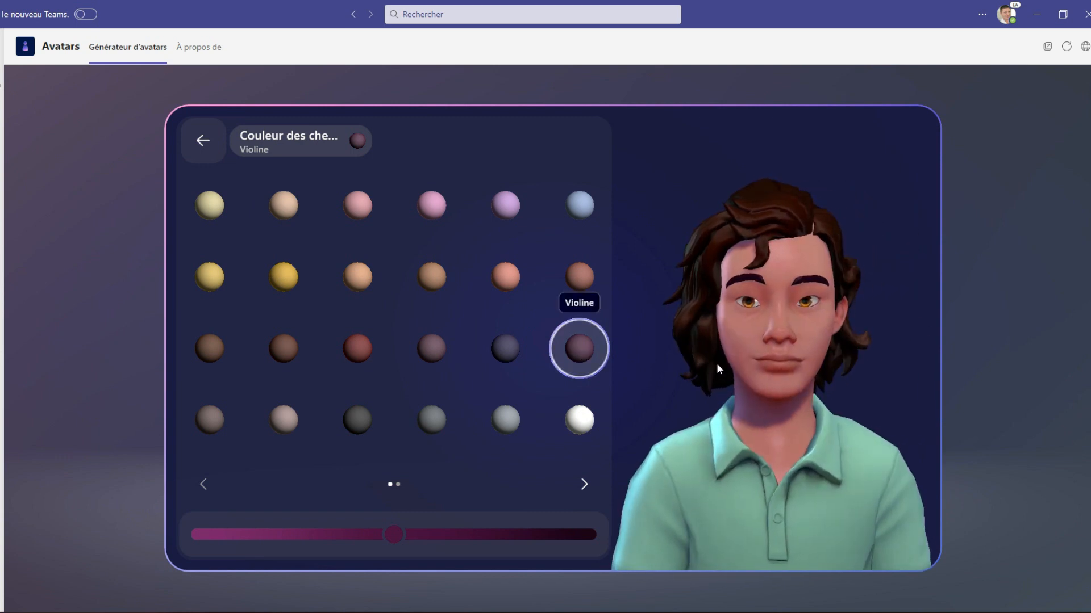
pyautogui.click(201, 138)
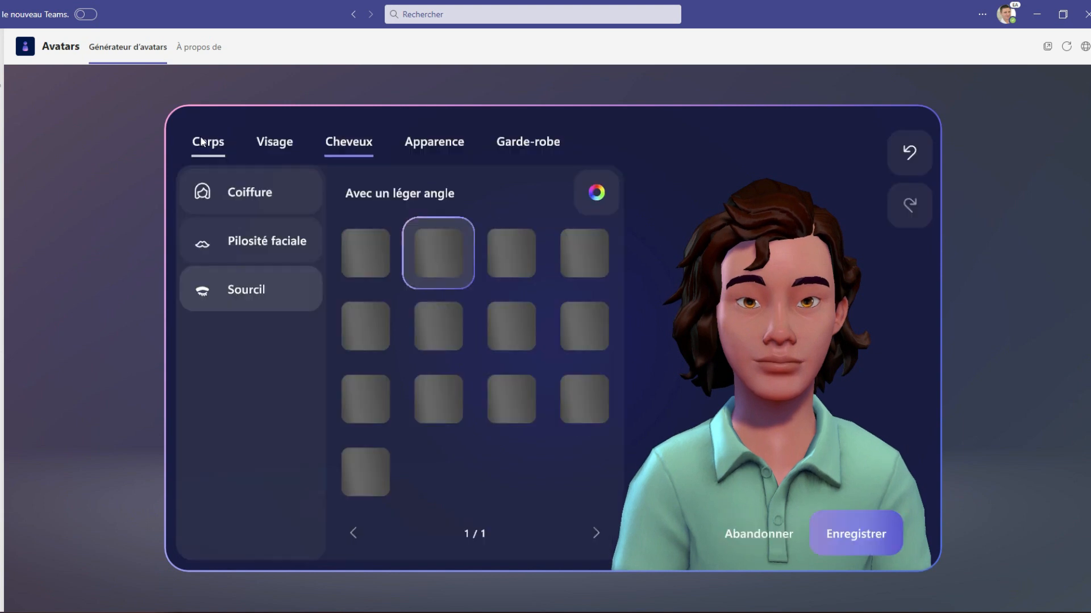
pyautogui.click(274, 251)
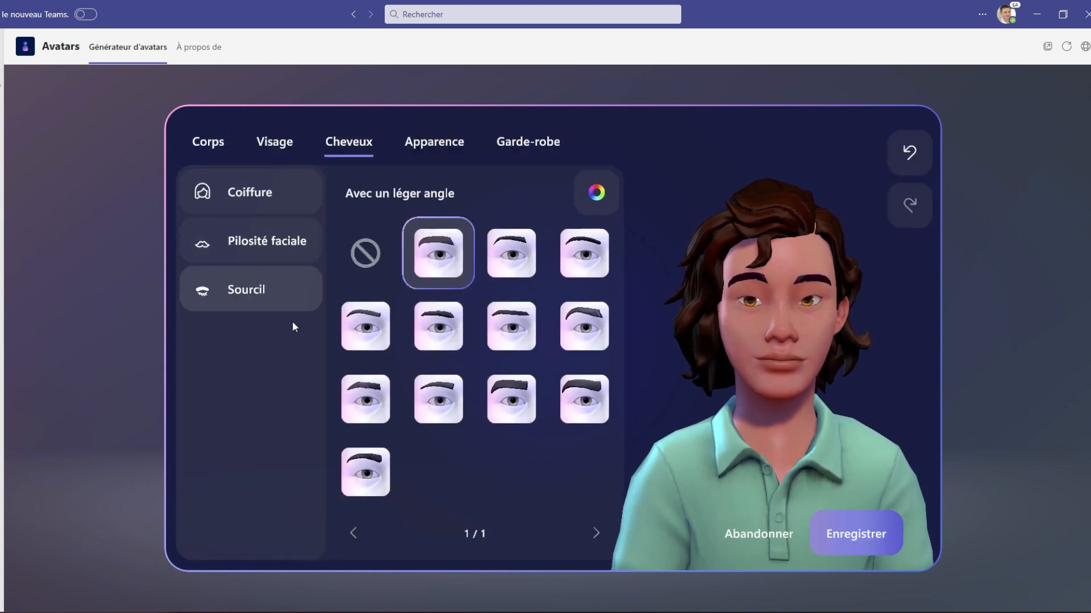
# - Compare the three lipstick styles in the first row and choose to have no lipstick
pyautogui.click(423, 140)
pyautogui.click(431, 254)
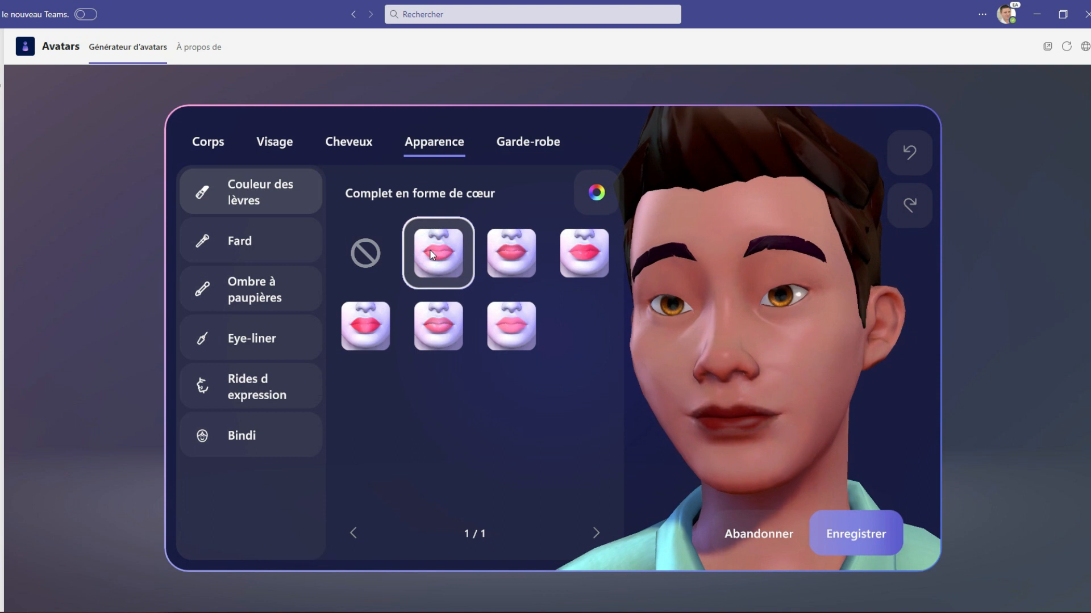
pyautogui.click(507, 254)
pyautogui.click(591, 267)
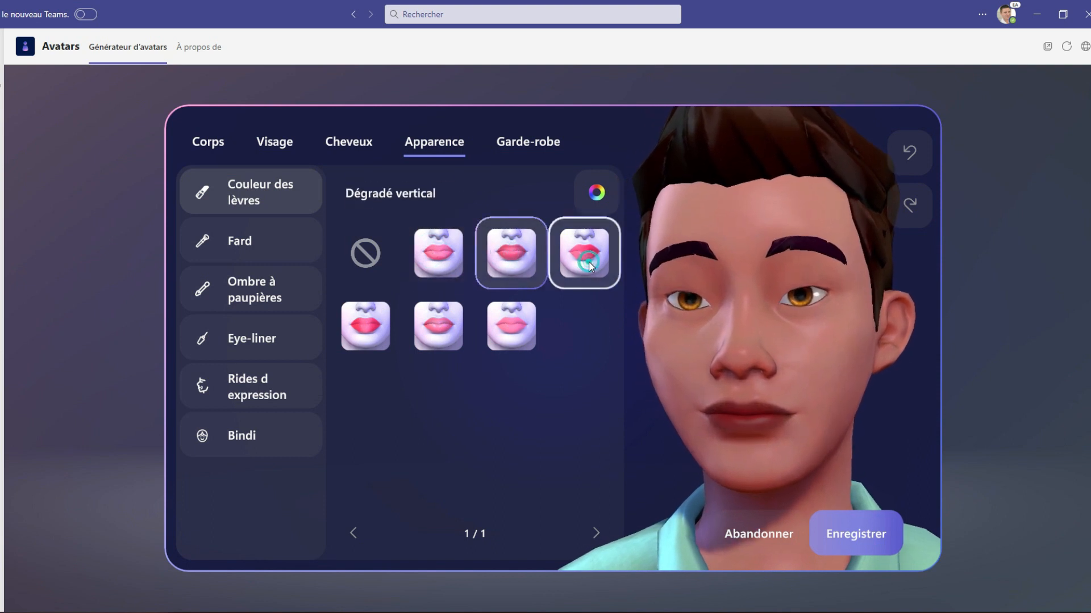
pyautogui.click(372, 254)
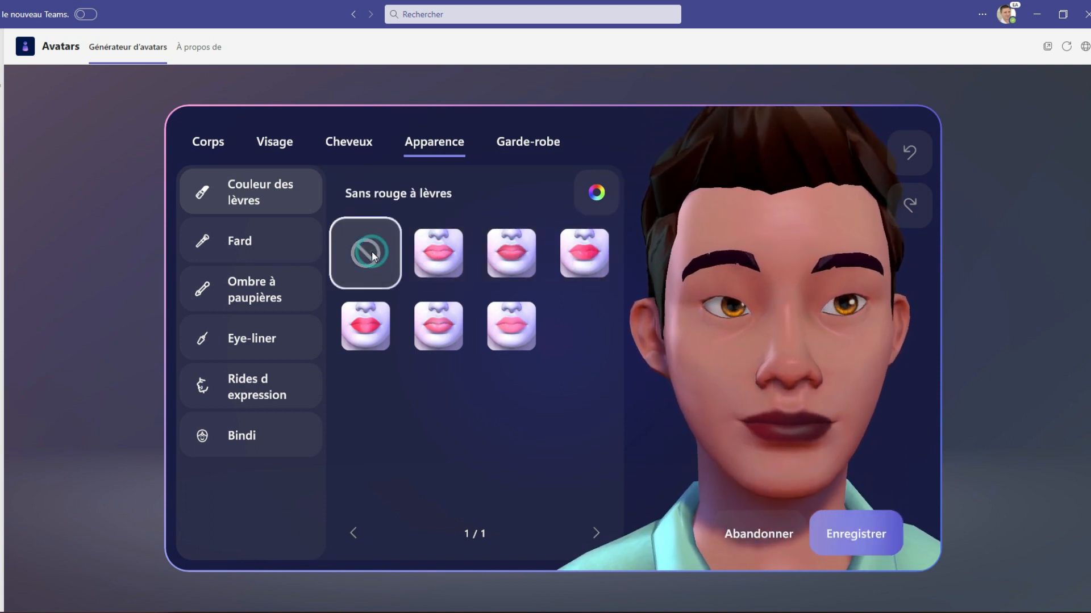
# - Try the Cut Crease and Smokey Eye eye shadows on the avatar and return to no eye makeup
pyautogui.click(256, 245)
pyautogui.click(284, 295)
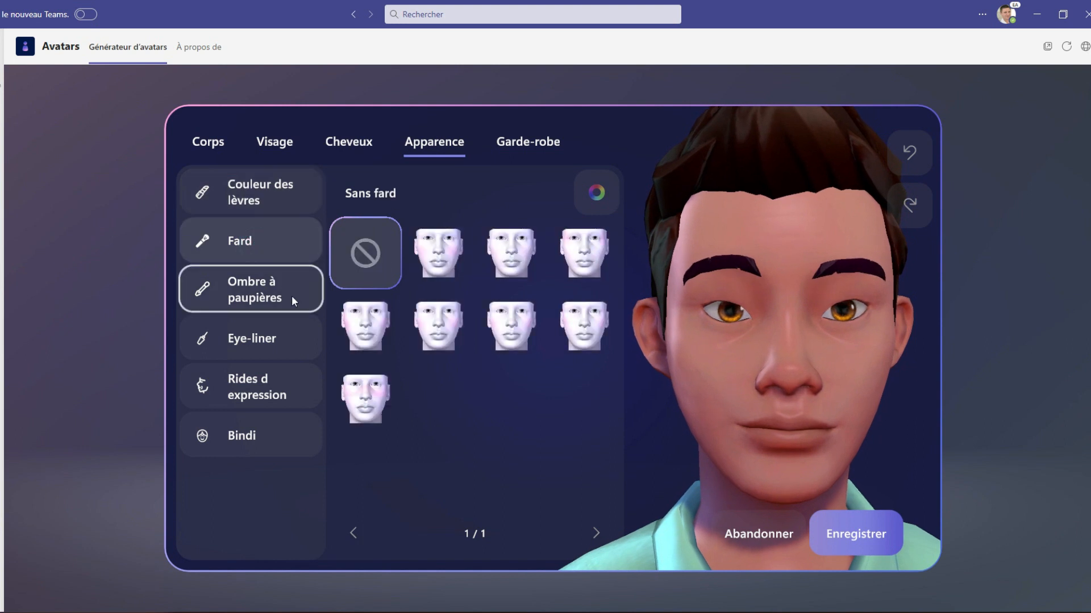
pyautogui.click(282, 335)
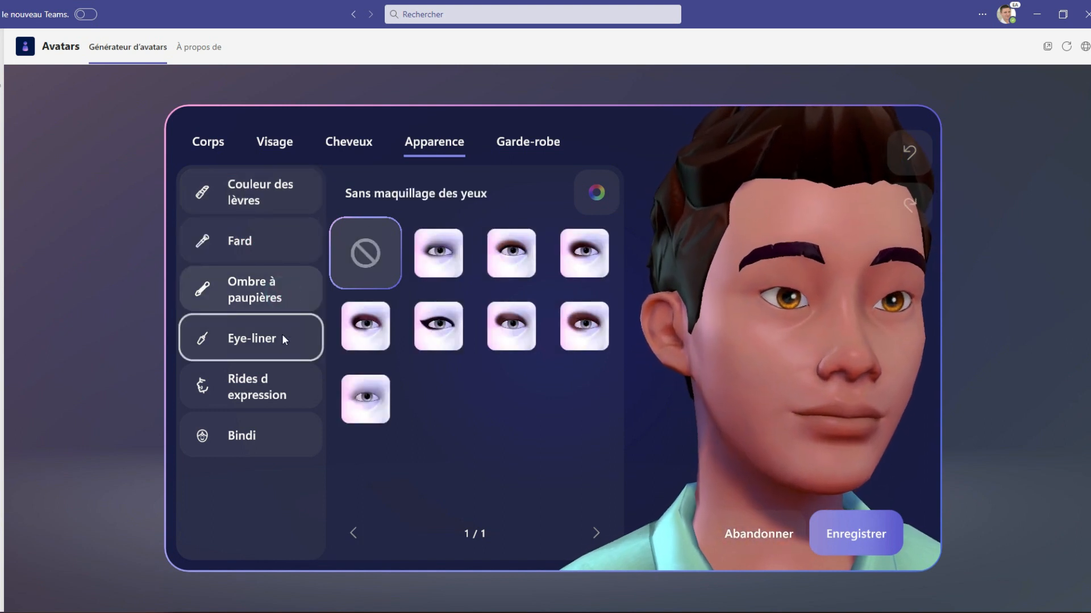
pyautogui.click(516, 260)
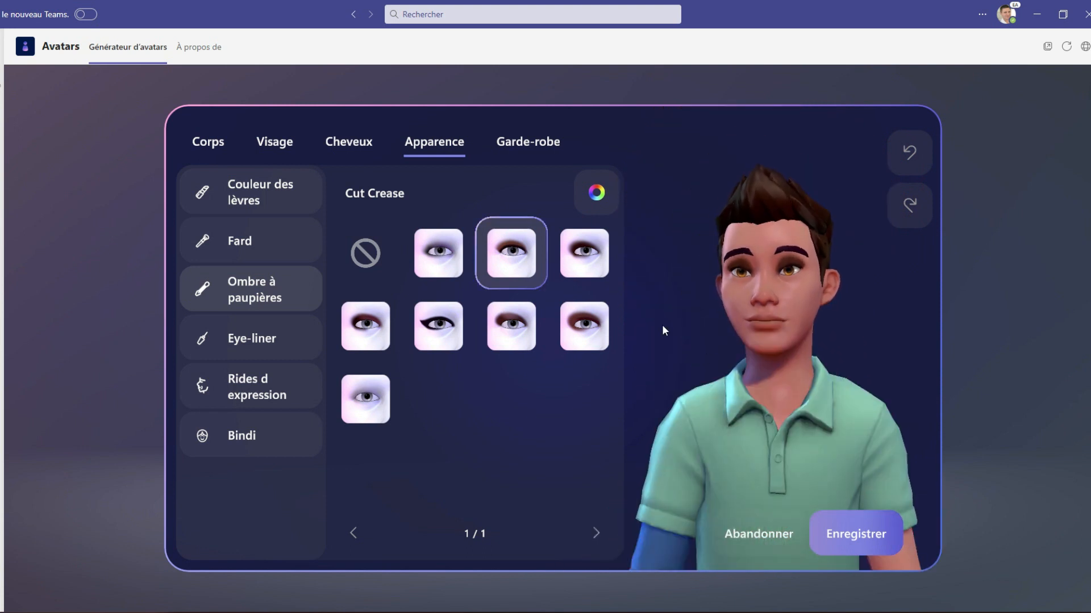
pyautogui.click(574, 257)
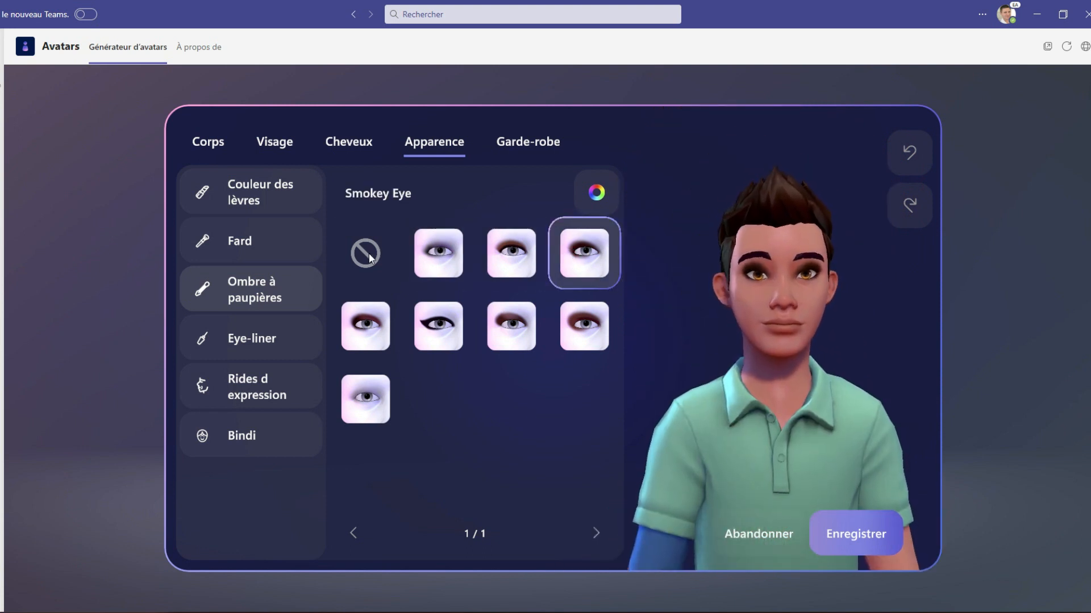
pyautogui.click(364, 270)
# - Try the two-tone eyeliner (Deux teintes) on the avatar and return to no eyeliner
pyautogui.click(277, 344)
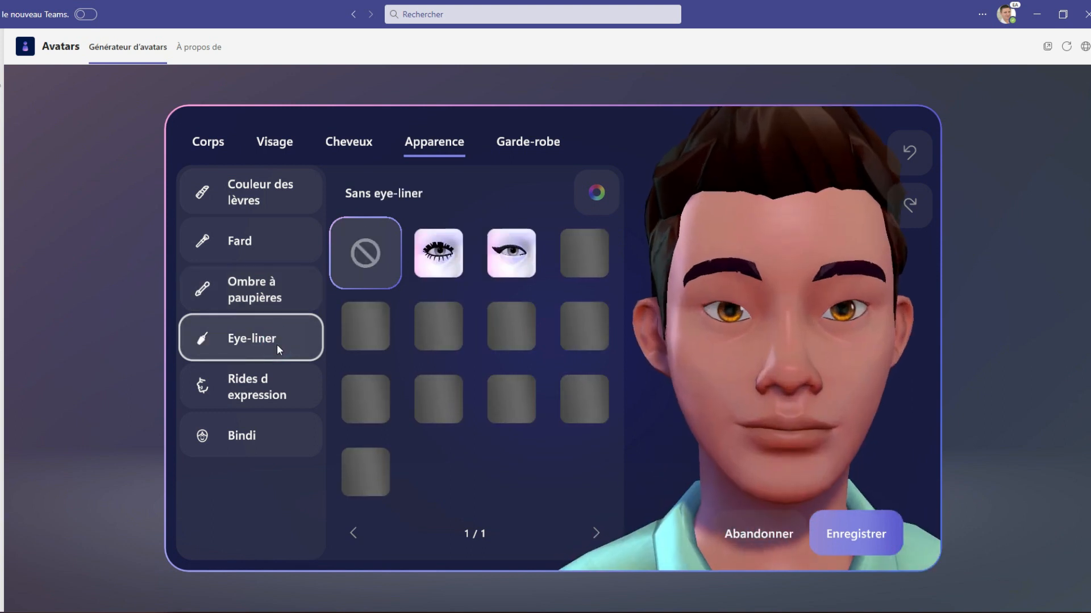
pyautogui.click(510, 254)
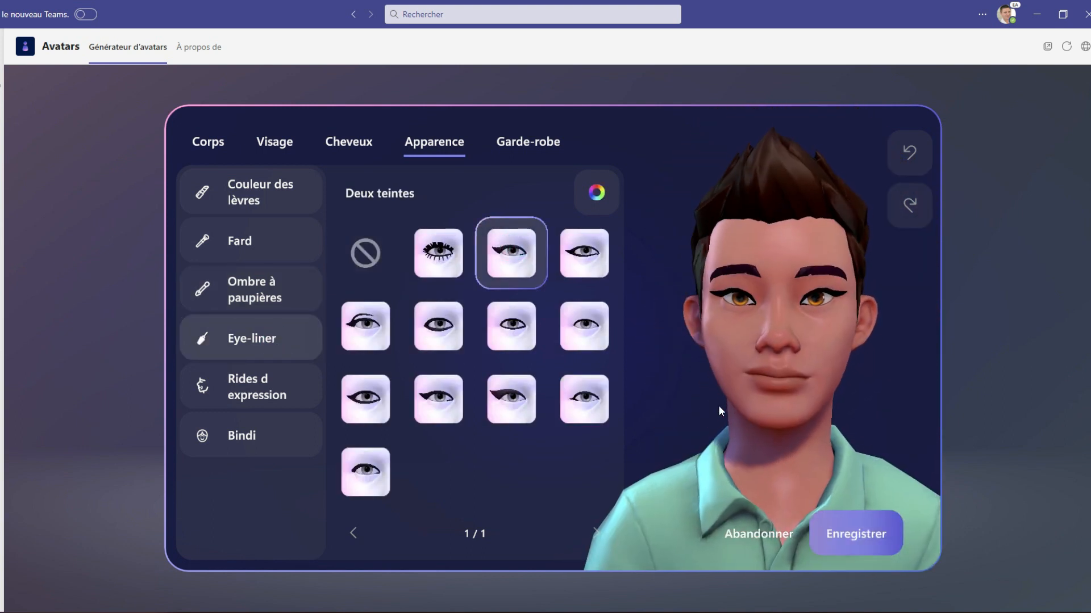
pyautogui.click(379, 251)
# - Compare several expression line presets on the avatar's face and choose the first preset in the top row
pyautogui.click(286, 393)
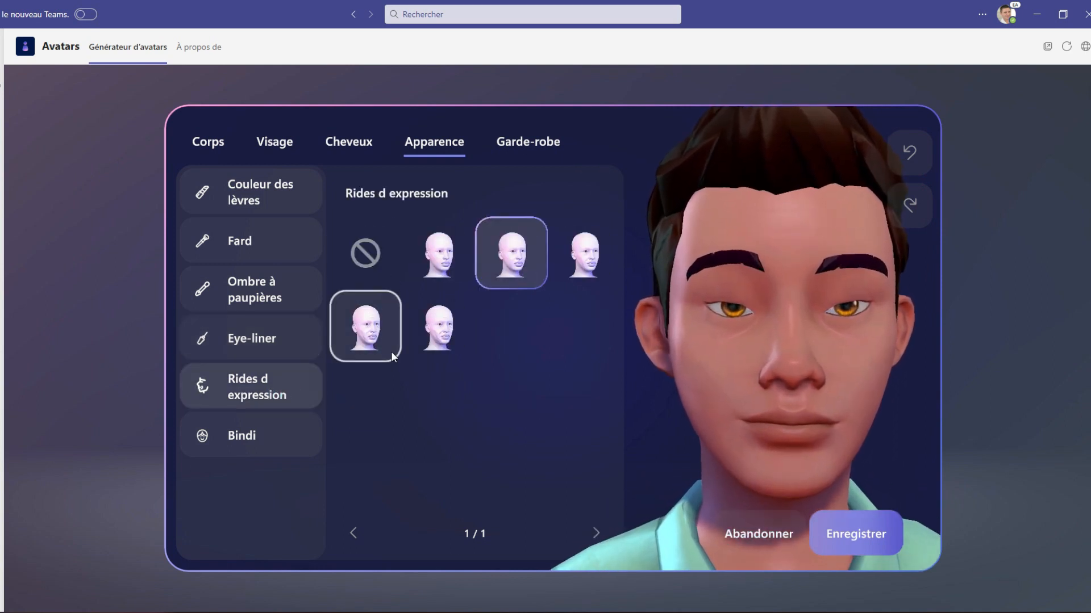
pyautogui.click(438, 261)
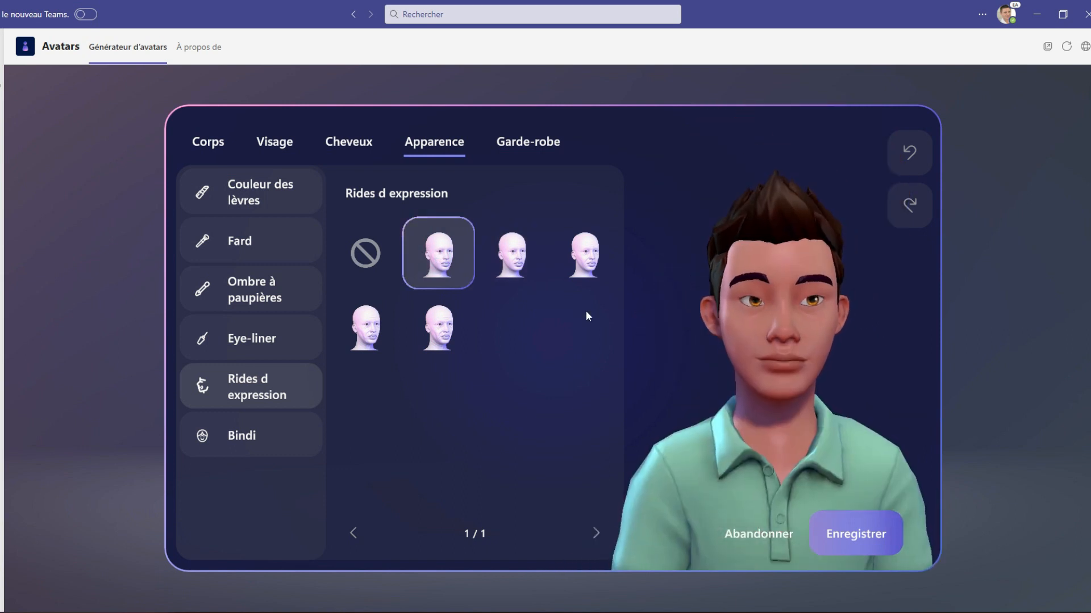
pyautogui.click(582, 258)
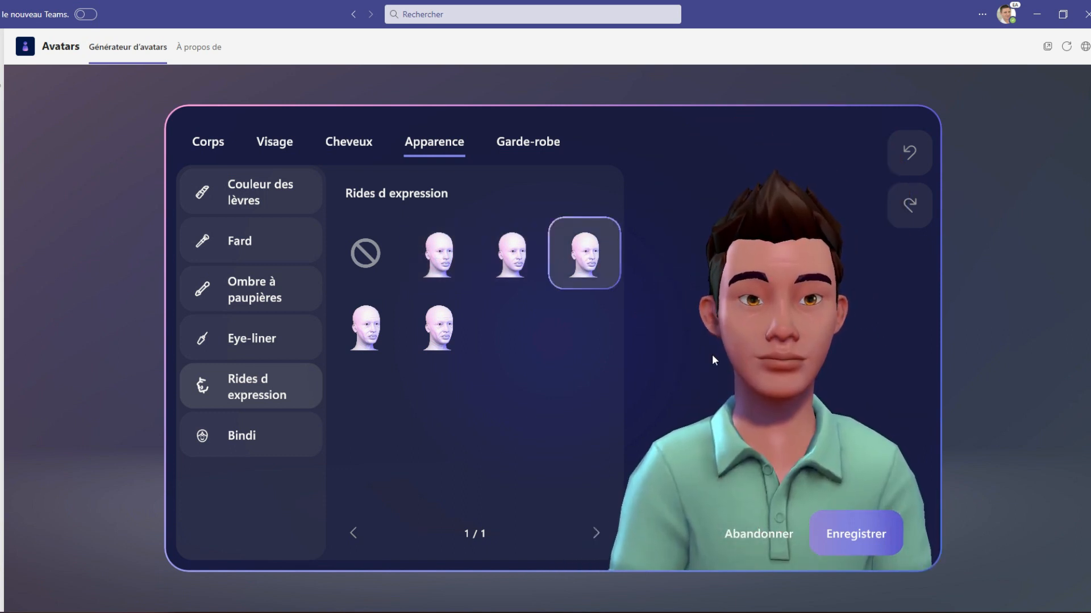
pyautogui.click(451, 341)
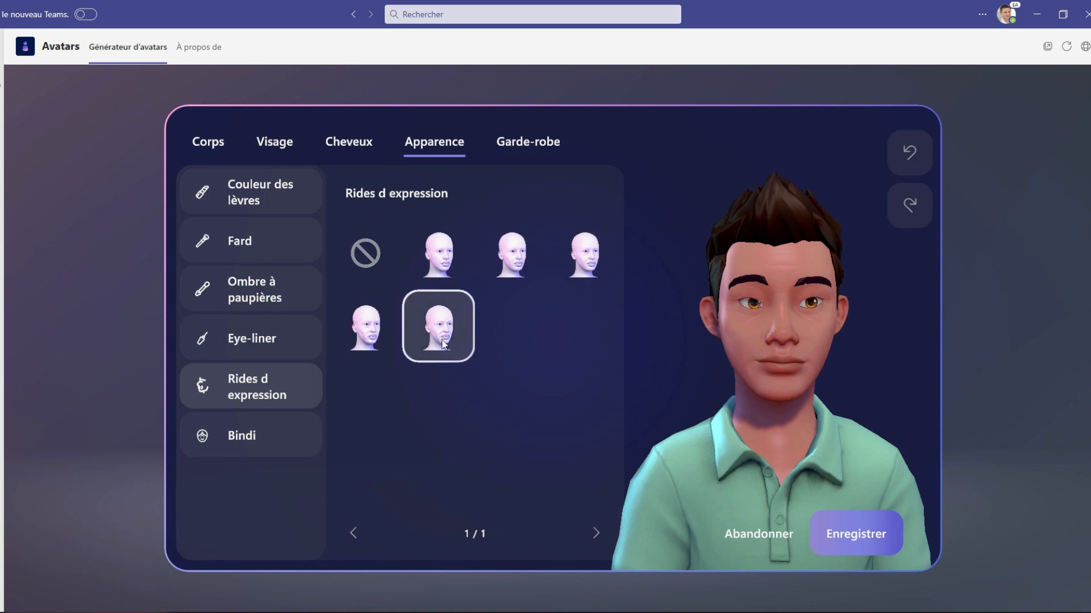
pyautogui.click(375, 332)
pyautogui.click(460, 266)
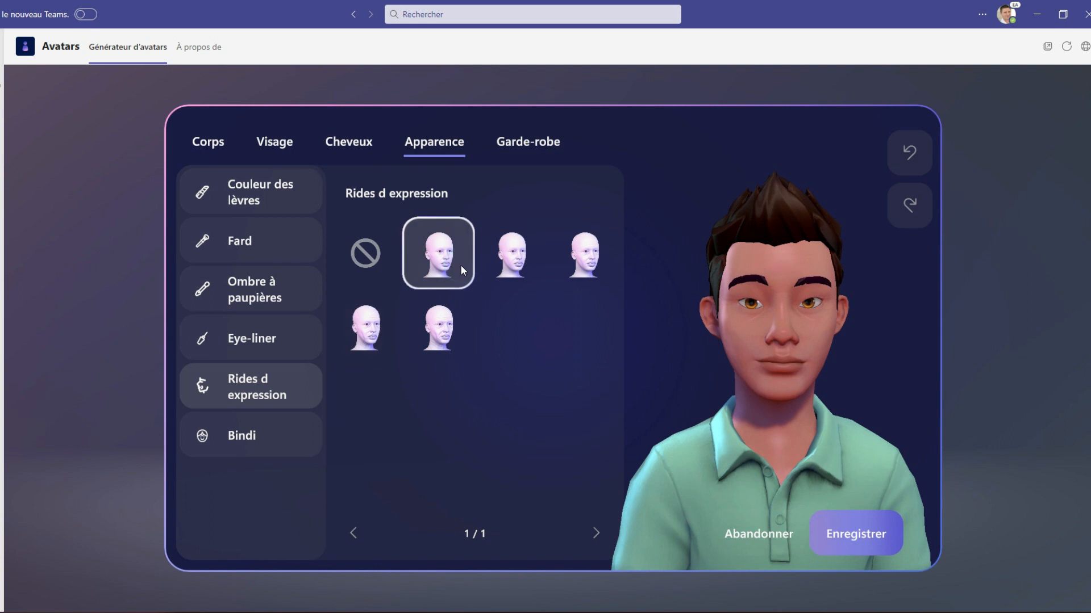
# - Compare the remaining first-row expression line presets on the avatar's face and choose the second preset
pyautogui.click(522, 266)
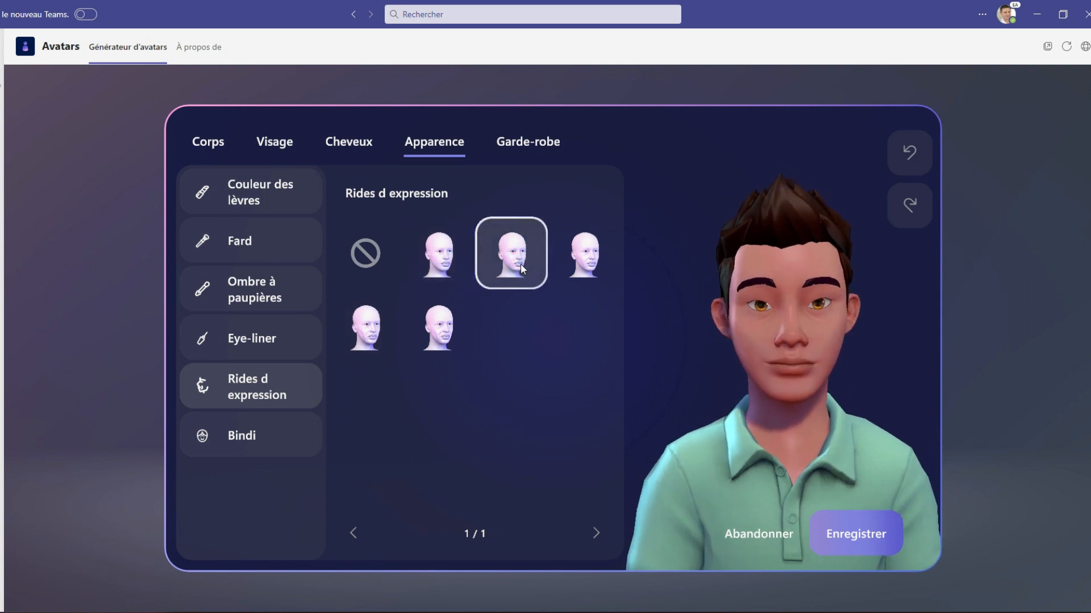
pyautogui.click(585, 266)
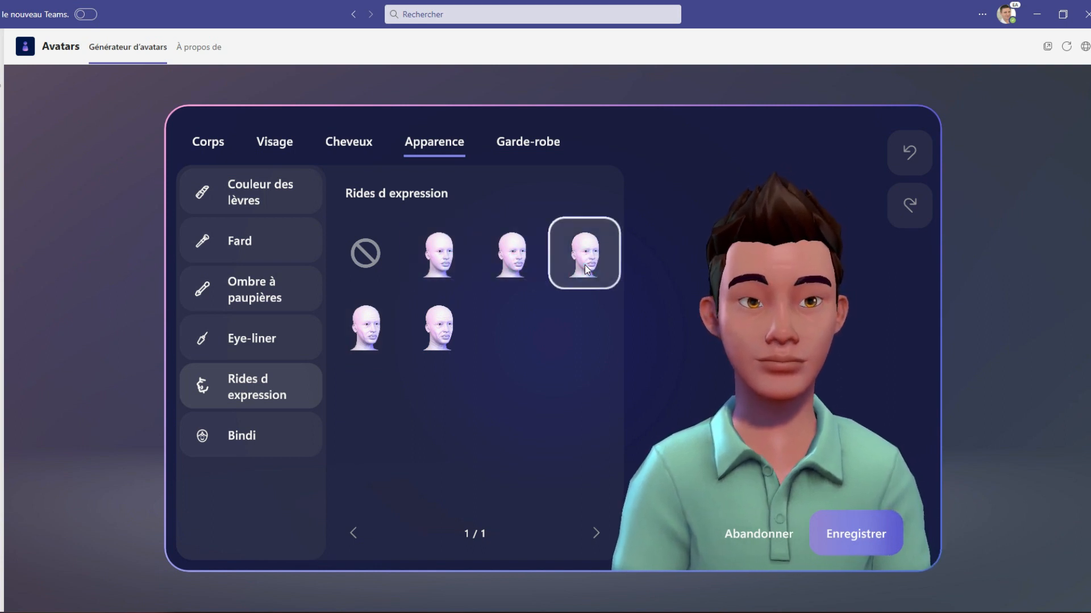
pyautogui.moveTo(740, 383)
pyautogui.mouseDown()
pyautogui.moveTo(771, 380)
pyautogui.moveTo(743, 376)
pyautogui.mouseUp()
pyautogui.click(502, 262)
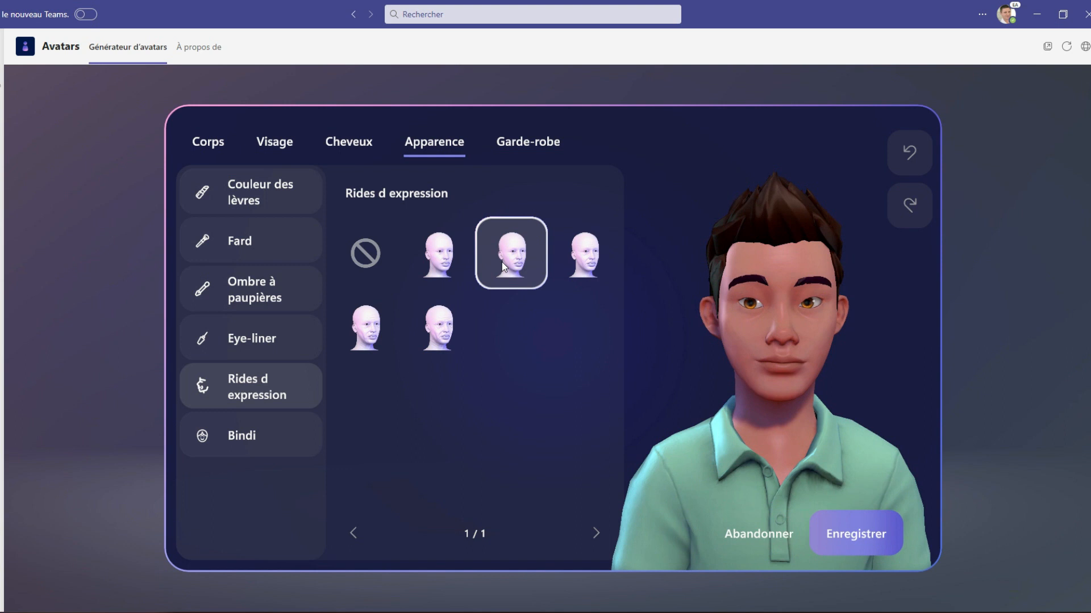
# - Try the four bindi styles on the avatar, including the large round and small drop-shaped ones, and return to no bindi (Sans bindi)
pyautogui.click(276, 440)
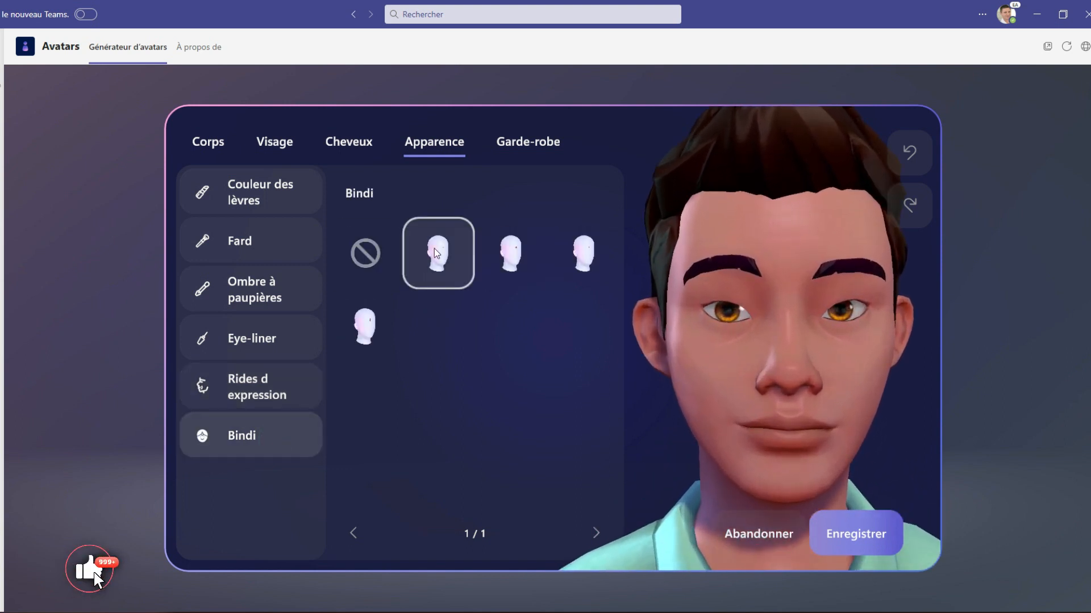
pyautogui.click(434, 247)
pyautogui.click(510, 253)
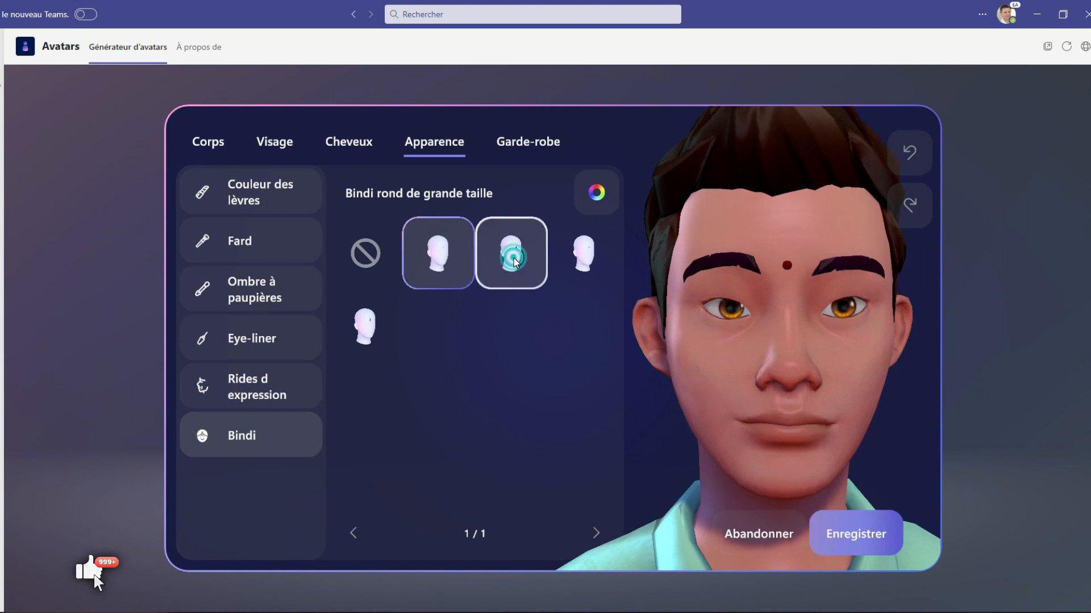
pyautogui.click(586, 259)
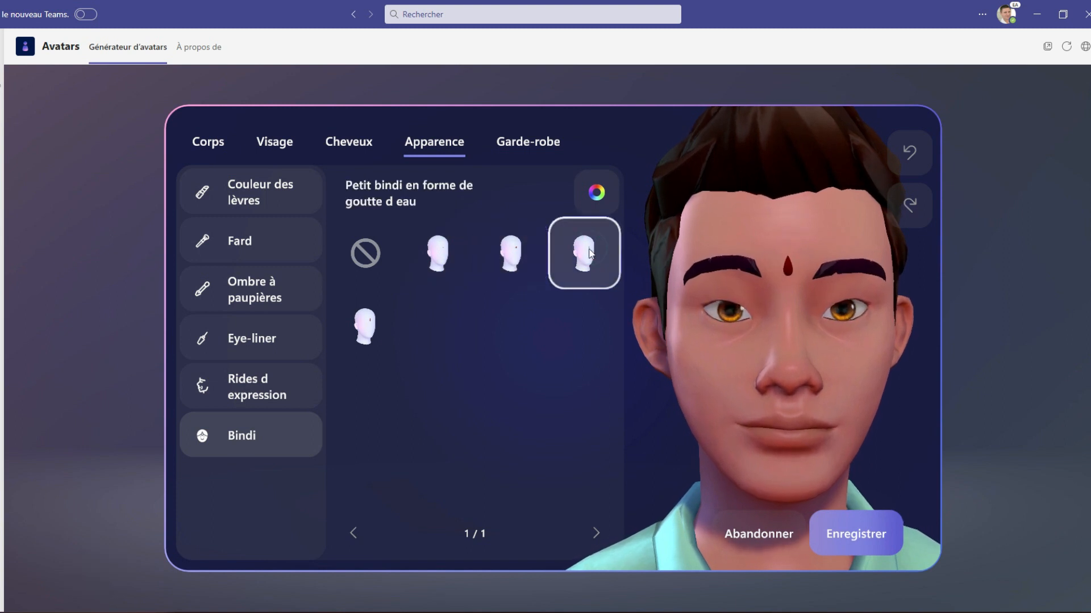
pyautogui.click(368, 334)
pyautogui.click(374, 253)
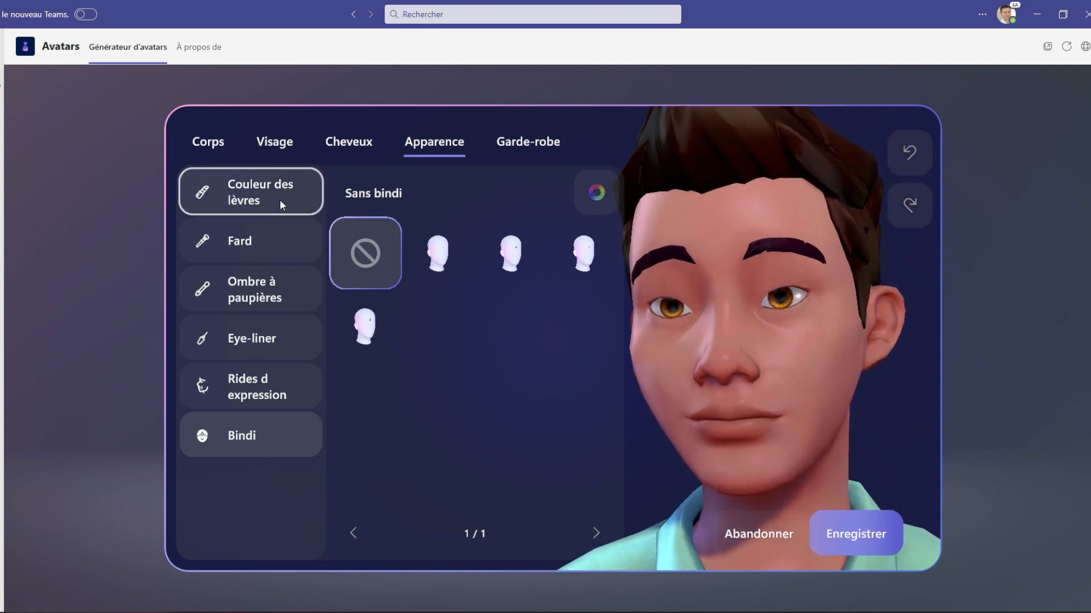
# - Dress the avatar in the Maillot de baseball à col tunisien with the Veste cargo over it
pyautogui.click(517, 149)
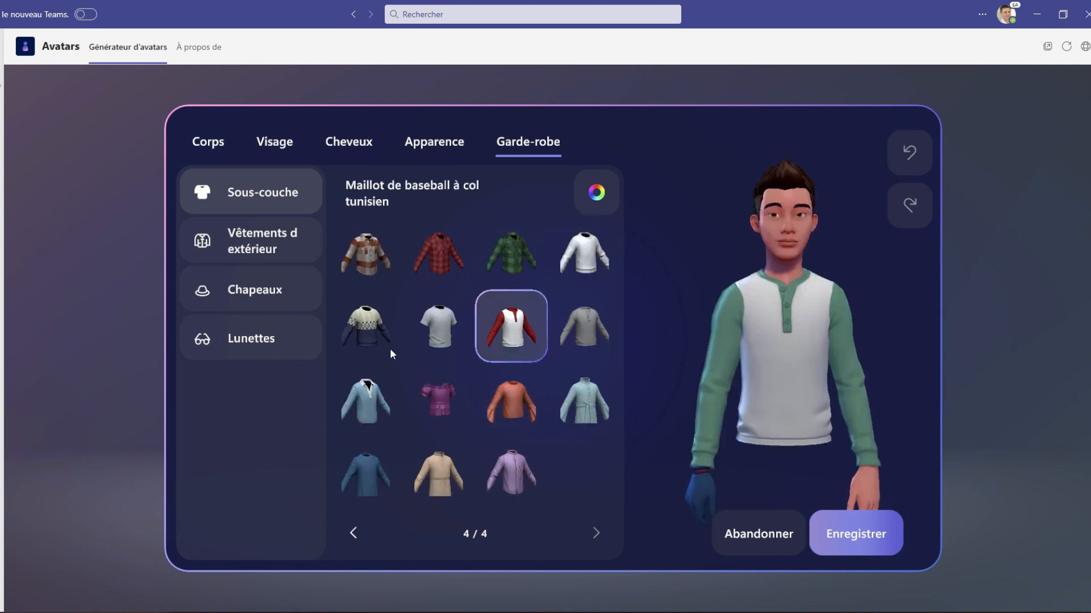
pyautogui.click(277, 236)
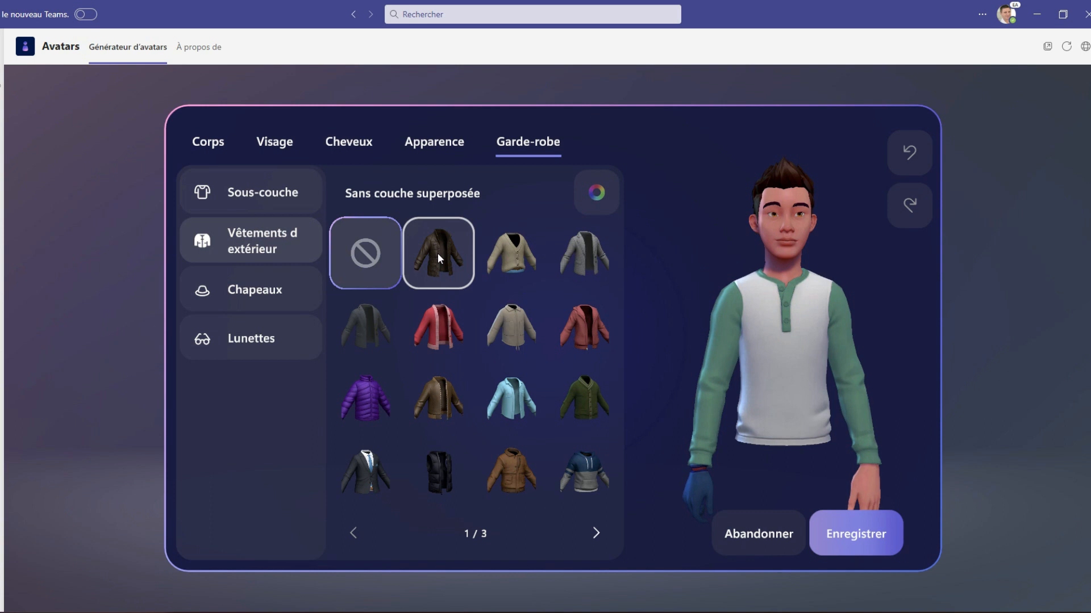
pyautogui.click(448, 250)
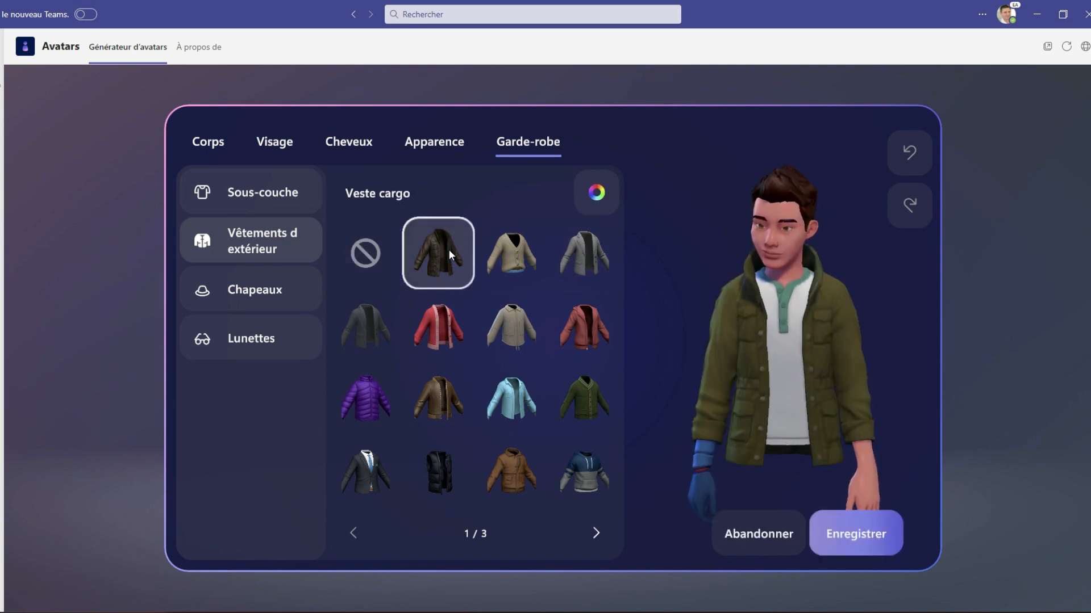
pyautogui.moveTo(735, 383)
pyautogui.mouseDown()
pyautogui.moveTo(785, 384)
pyautogui.moveTo(718, 391)
pyautogui.mouseUp()
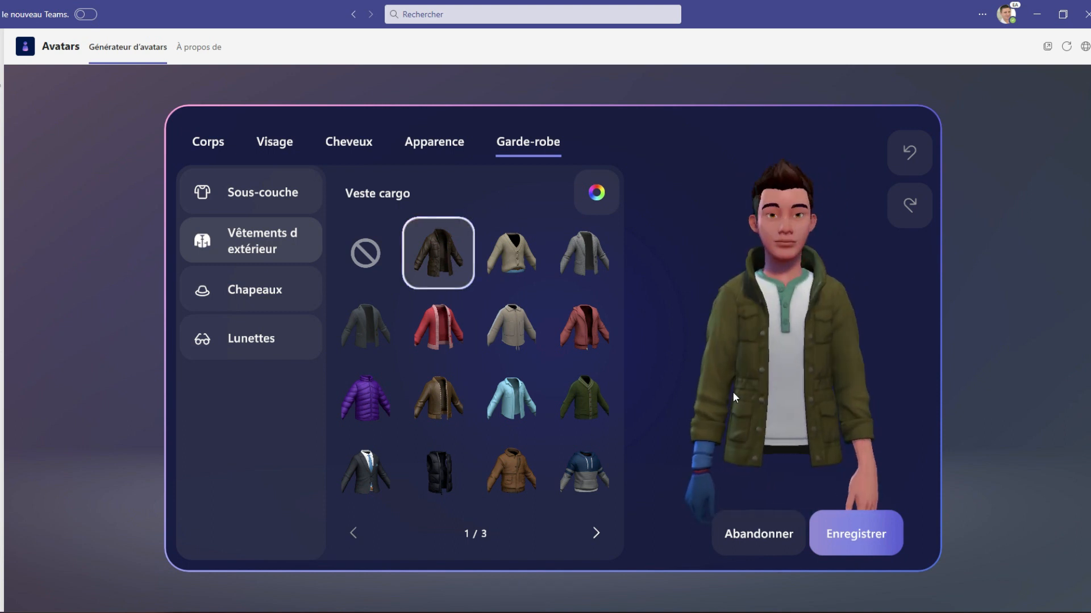
# - Set the main colour of the cargo jacket to Rouge grenat and check it on the avatar
pyautogui.click(596, 193)
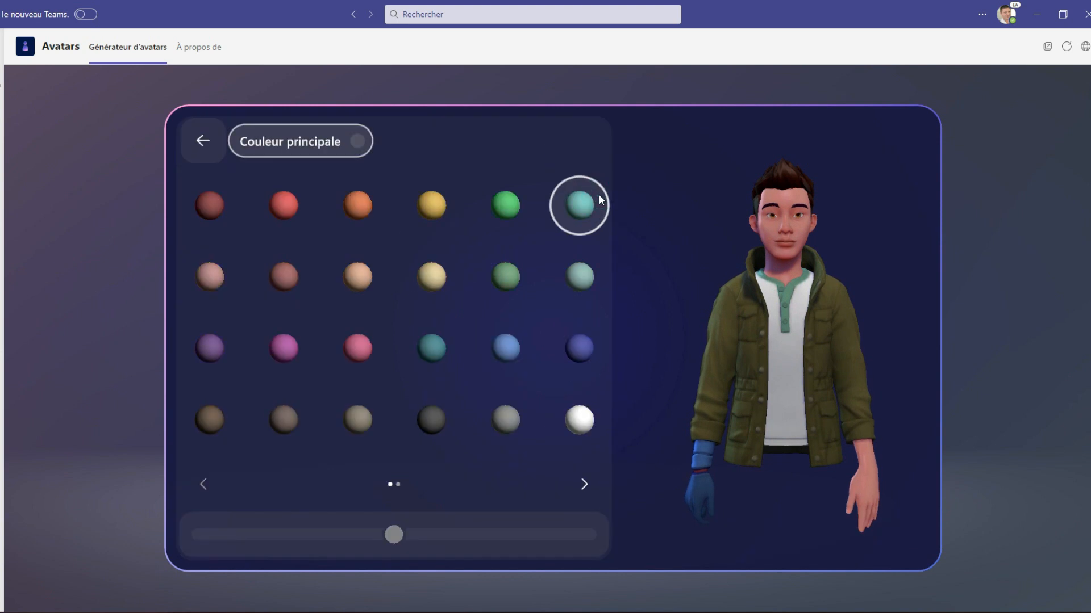
pyautogui.click(295, 212)
pyautogui.click(219, 211)
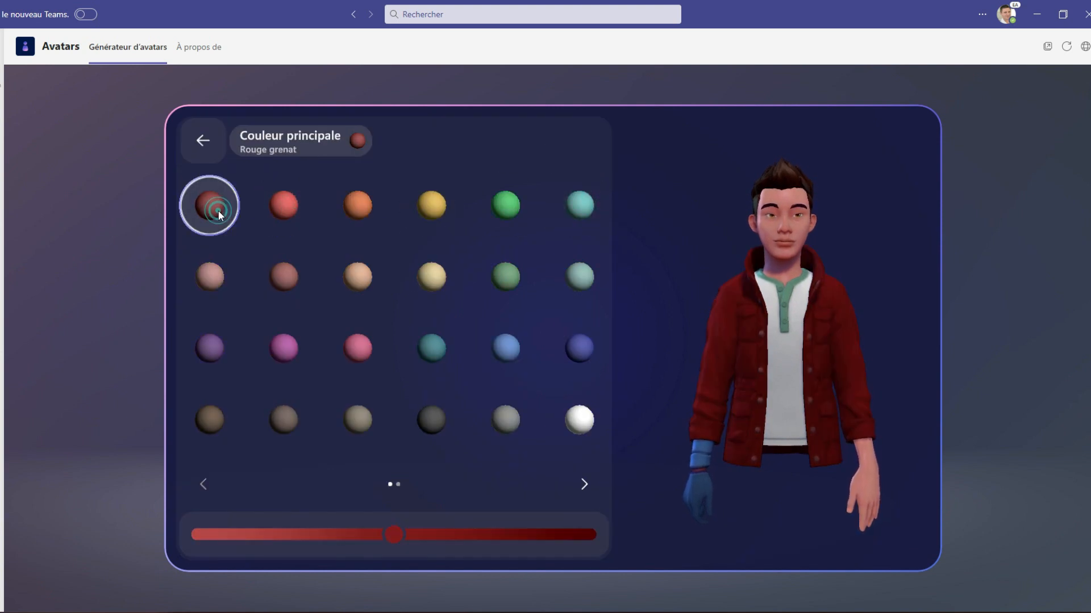
pyautogui.moveTo(708, 380); pyautogui.dragTo(729, 397)
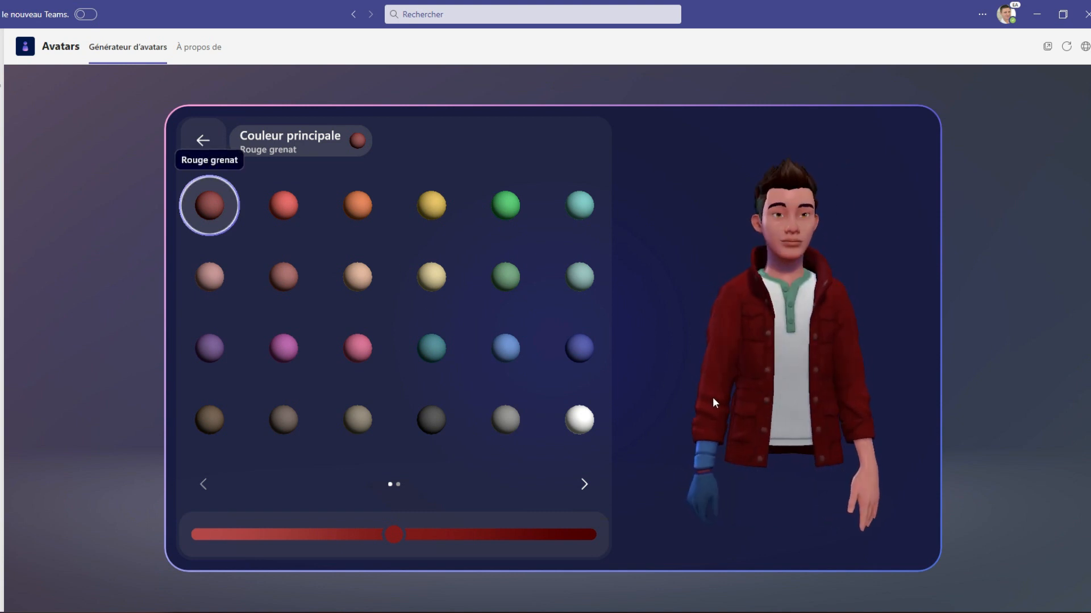
# - Add dark-framed glasses to the avatar and save the customised avatar
pyautogui.click(202, 139)
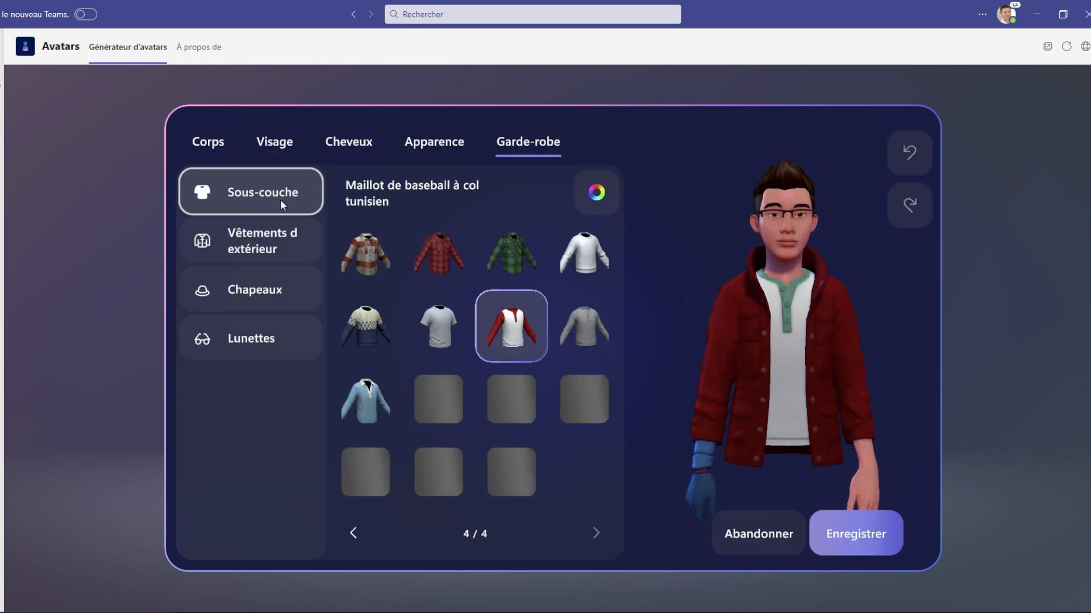
pyautogui.click(219, 143)
pyautogui.click(861, 534)
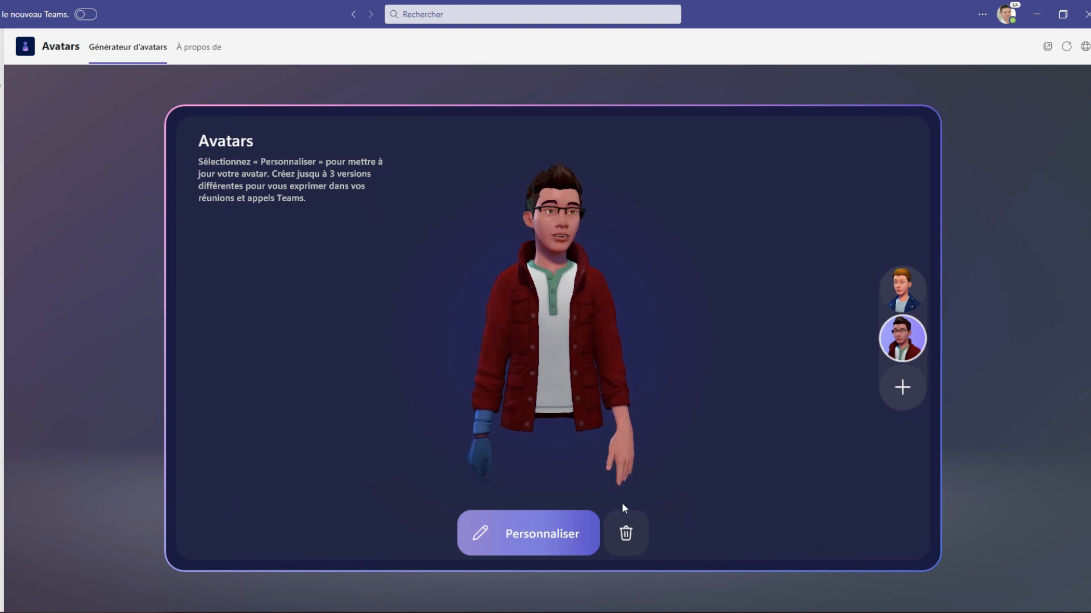
# - Open the meeting's pre-join screen from the calendar and use the red-jacketed avatar with the Pantone Home Office background
pyautogui.click(994, 263)
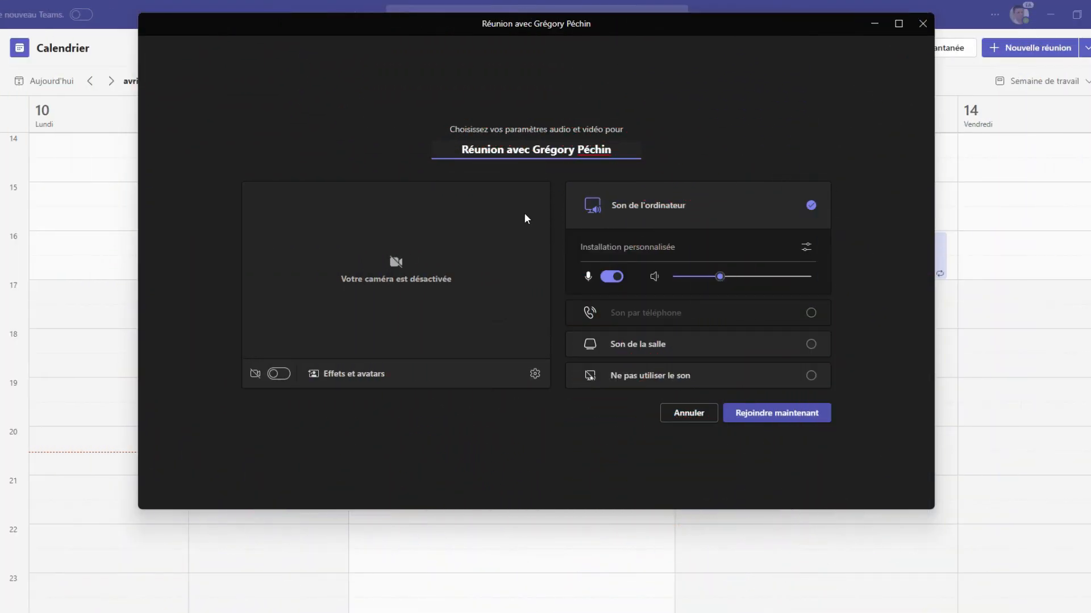
pyautogui.click(330, 375)
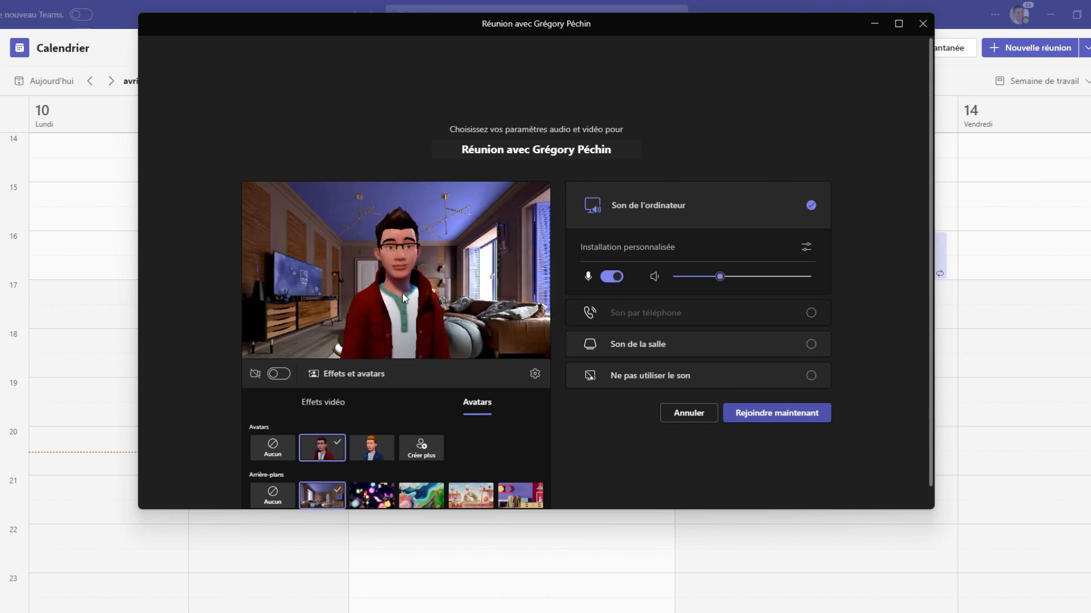
pyautogui.scroll(-1, 530, 431)
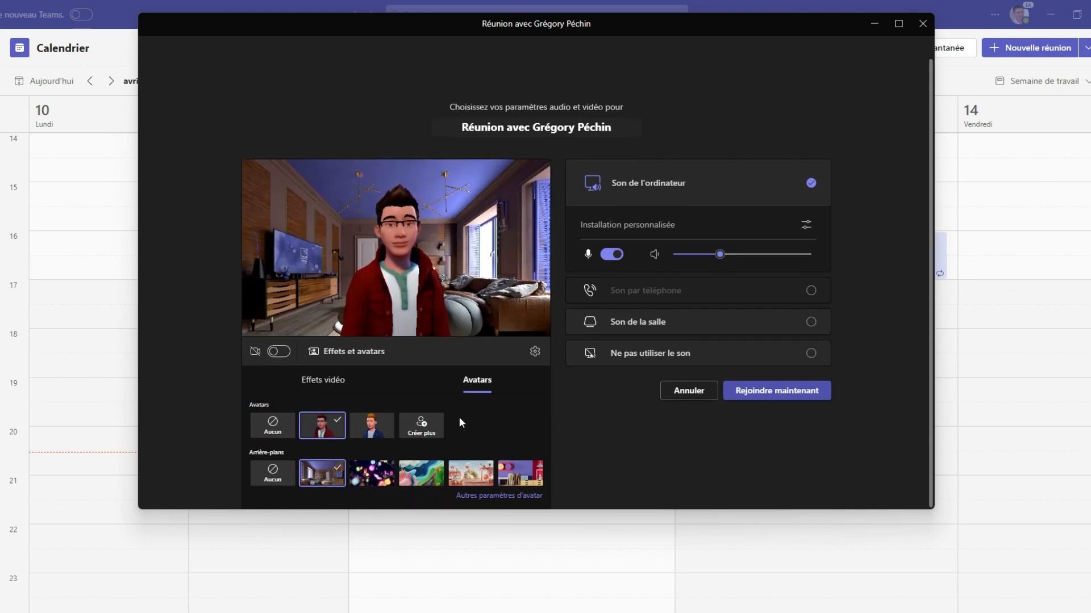
# - Try the Holiday and Earth Day avatar backgrounds and apply the red and blue room with the bookshelf
pyautogui.click(372, 473)
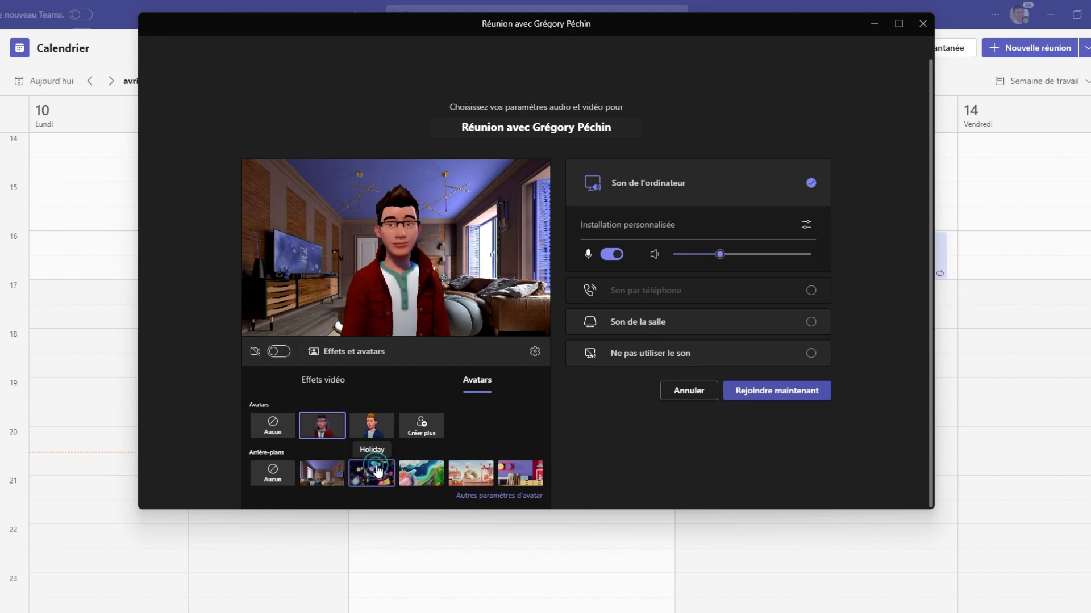
pyautogui.click(427, 476)
pyautogui.click(520, 480)
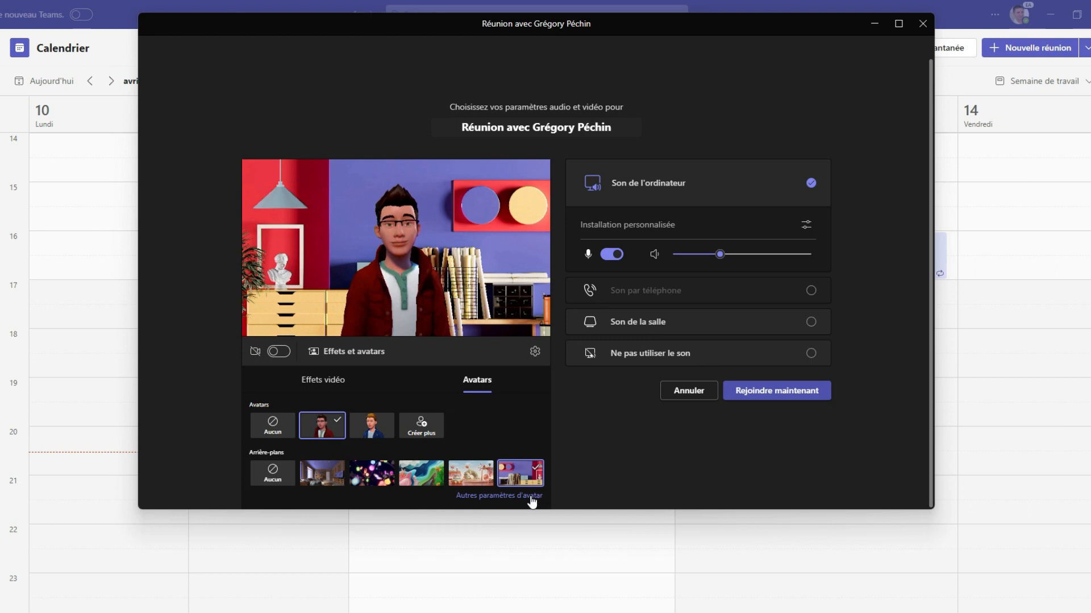
# - In the additional avatar settings, compare both avatars, keep the red-jacketed one and try the J'aime and Cœur reactions
pyautogui.click(530, 497)
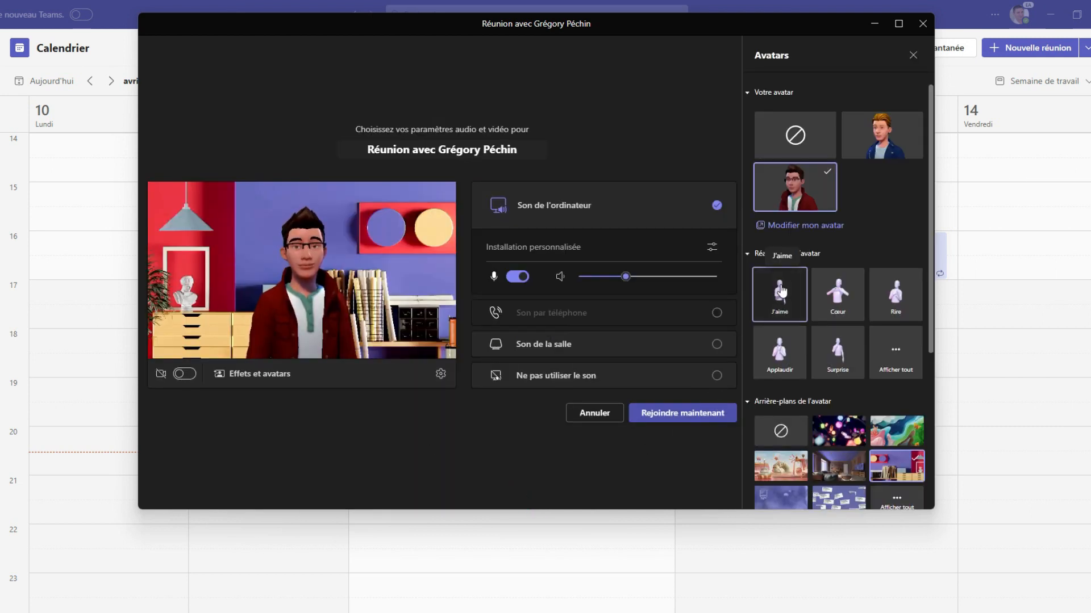
pyautogui.click(882, 135)
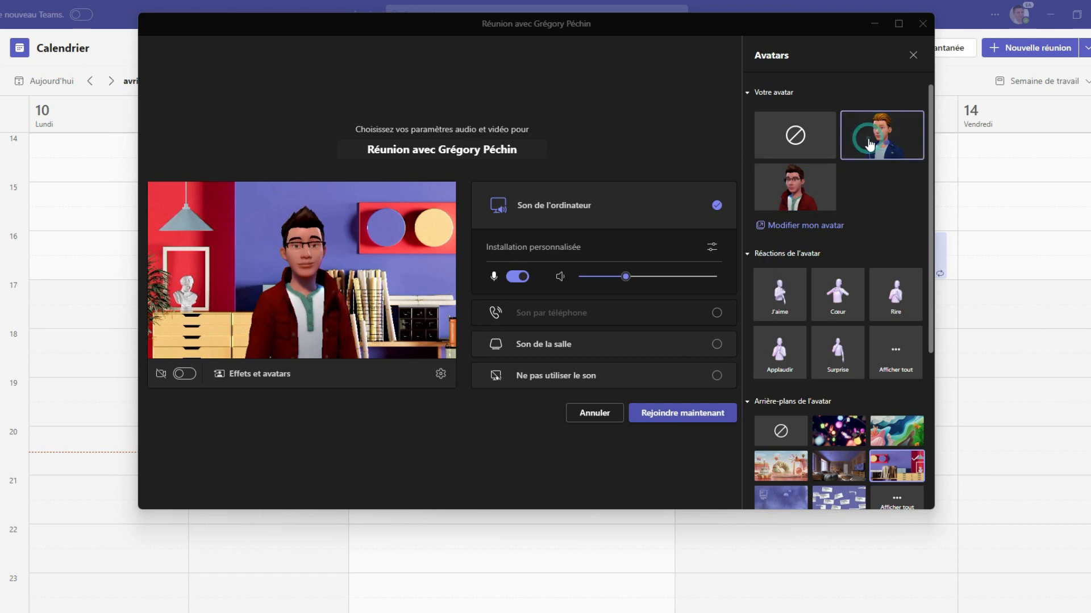
pyautogui.click(813, 200)
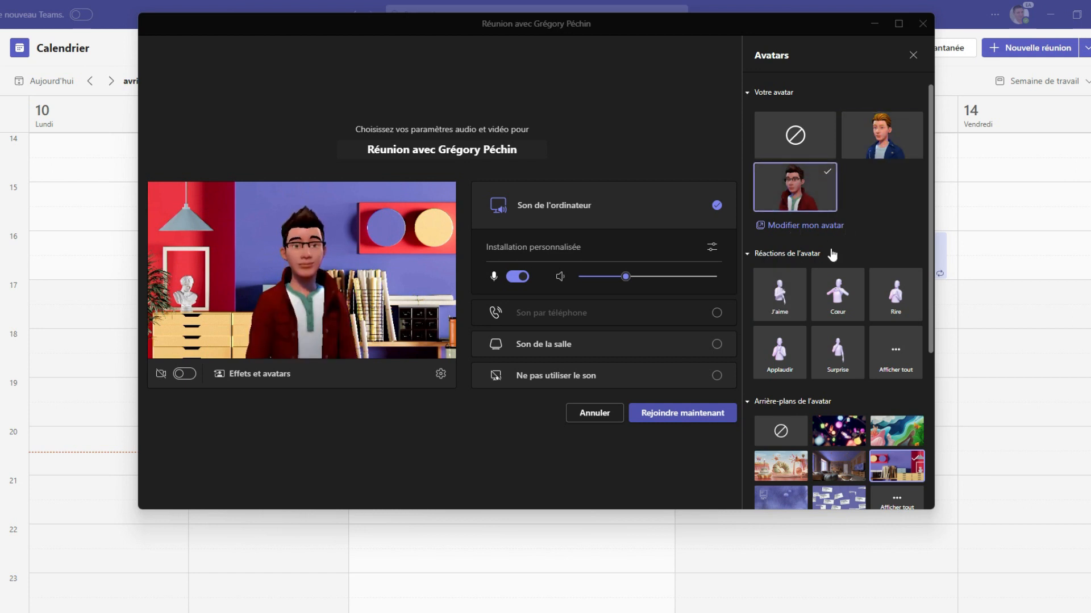
pyautogui.click(774, 306)
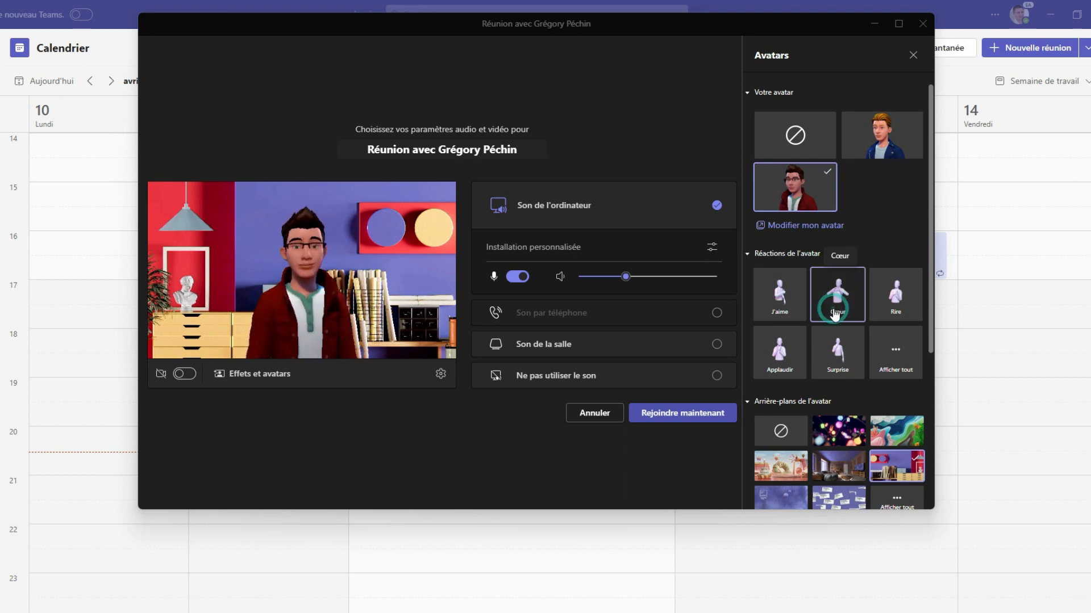
# - Try the Holiday and Earth Day backgrounds again and return to the red and blue room with the bookshelf
pyautogui.scroll(-1, 818, 325)
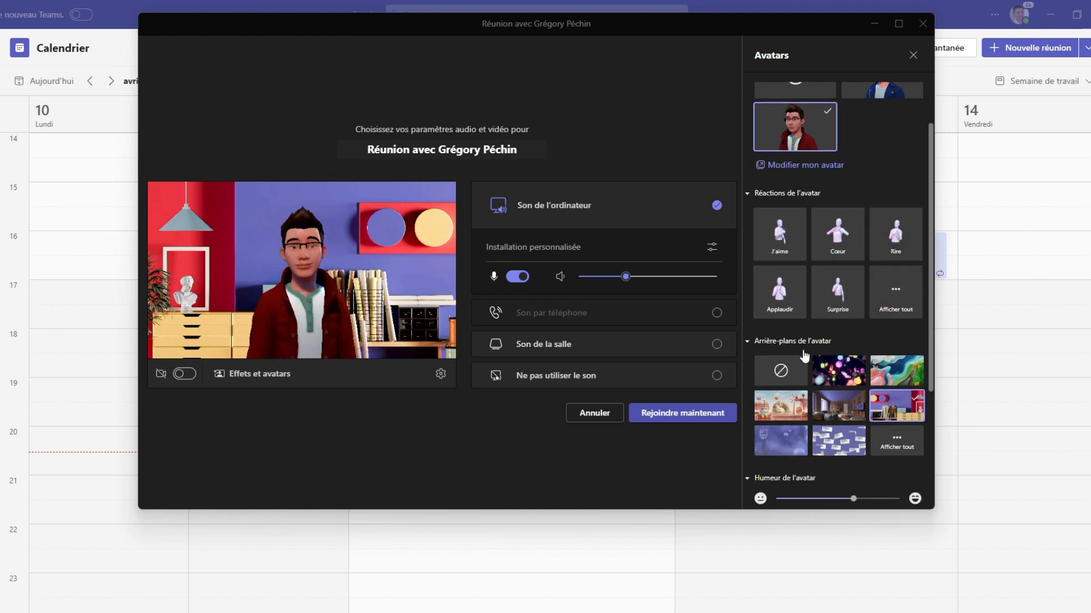
pyautogui.click(846, 373)
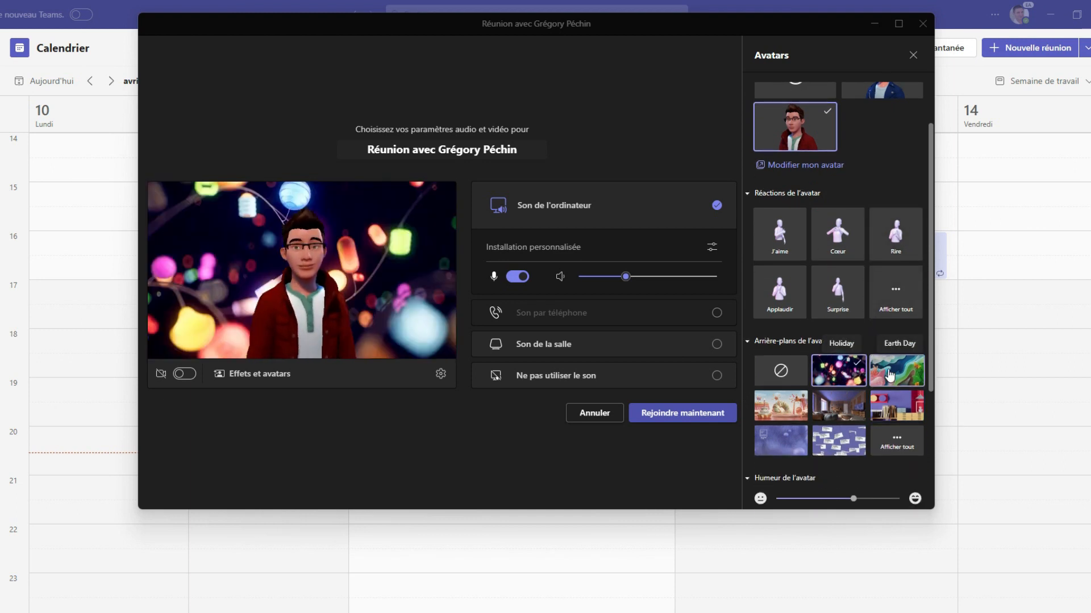
pyautogui.click(889, 373)
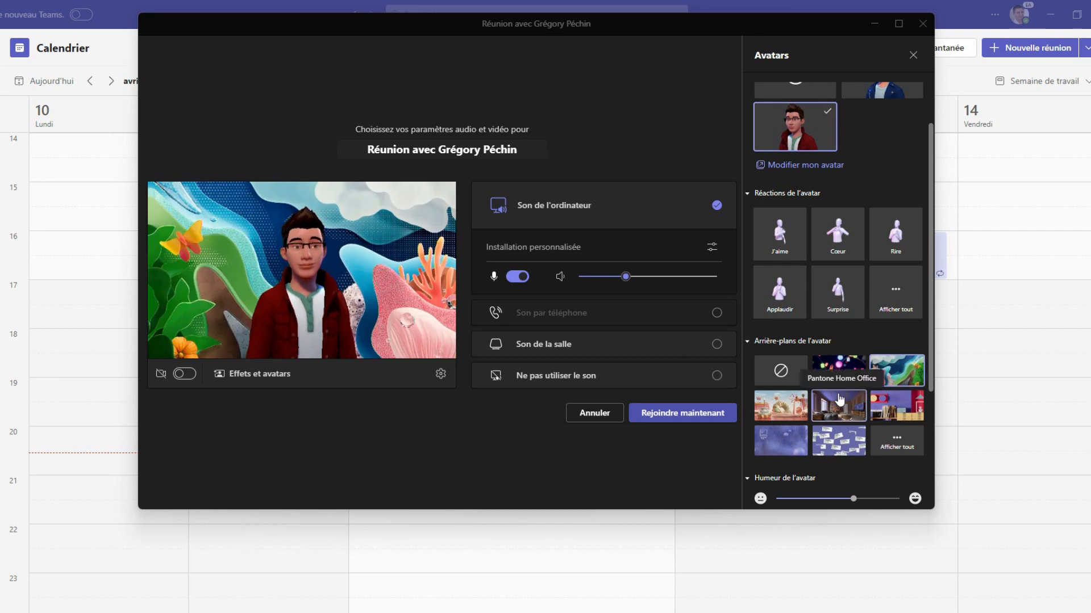
pyautogui.click(894, 405)
# - Adjust the avatar's mood in the maximised meeting window and choose the Standard camera position with the view zoomed in
pyautogui.scroll(-3, 873, 440)
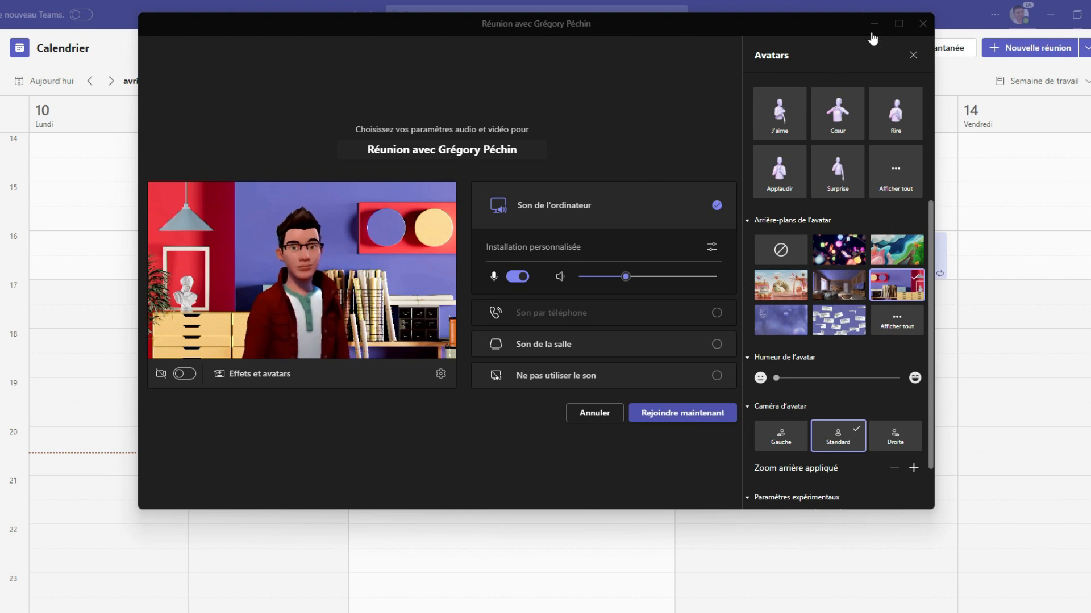
pyautogui.click(898, 24)
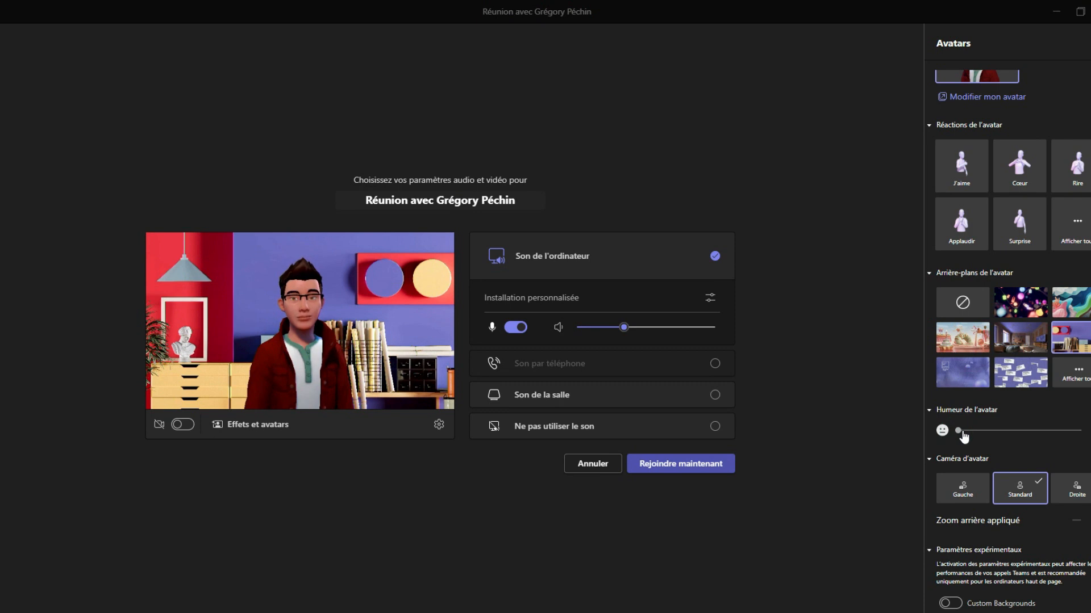
pyautogui.moveTo(976, 434); pyautogui.dragTo(1014, 437)
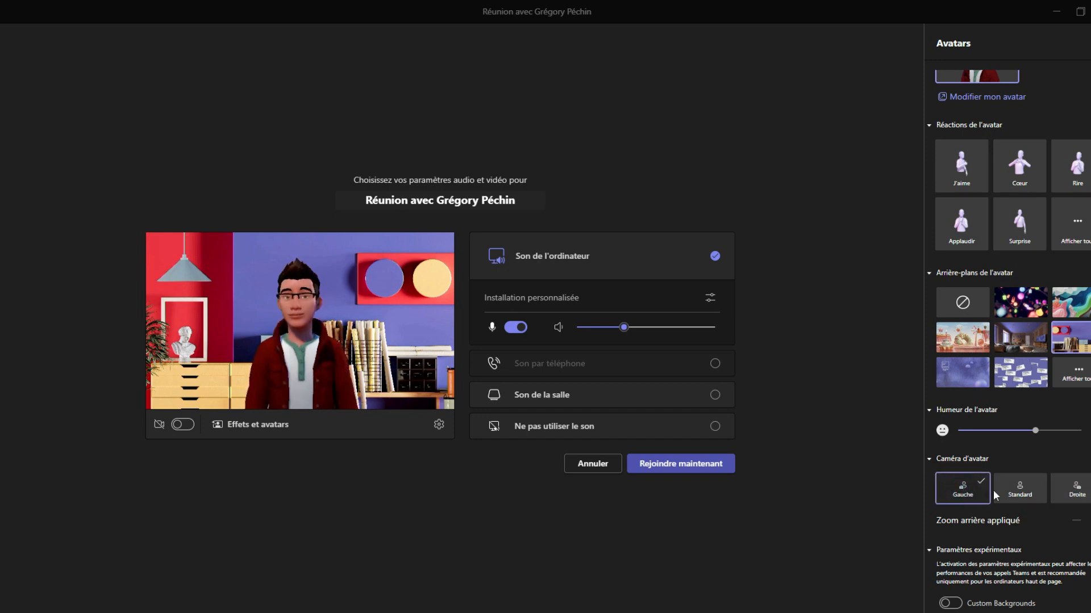
pyautogui.click(1019, 492)
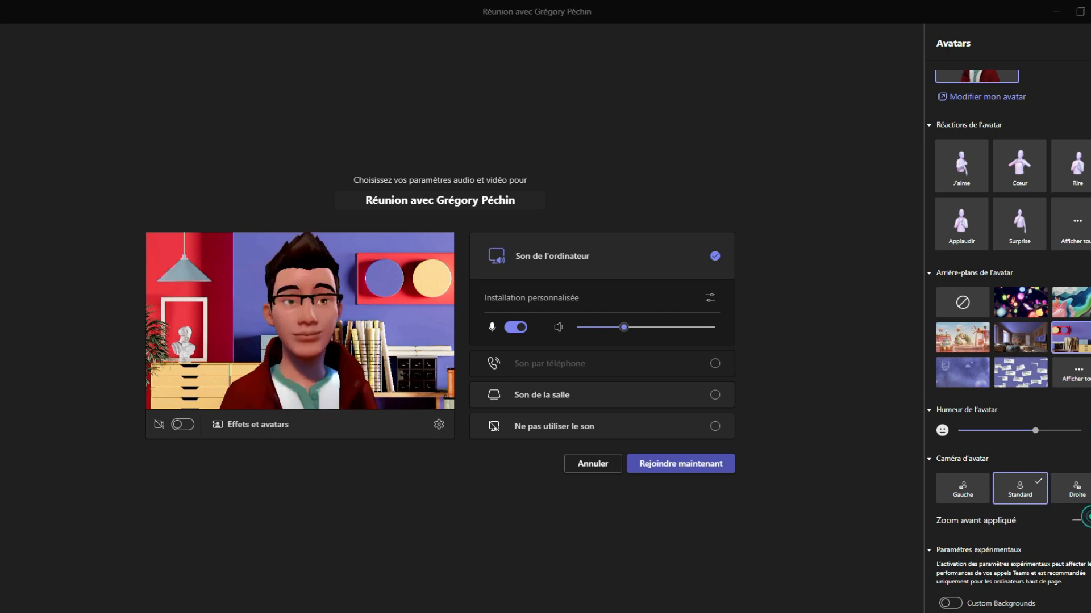
pyautogui.moveTo(1035, 431); pyautogui.dragTo(945, 436)
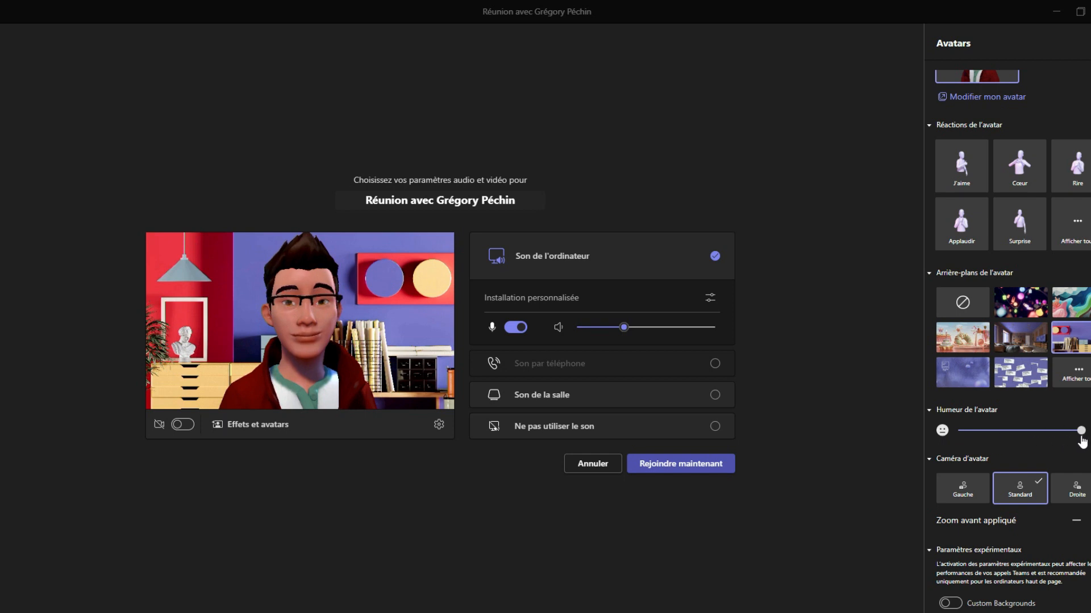
# - Return the avatar camera to standard zoom and enable the experimental Custom Backgrounds setting
pyautogui.click(1081, 528)
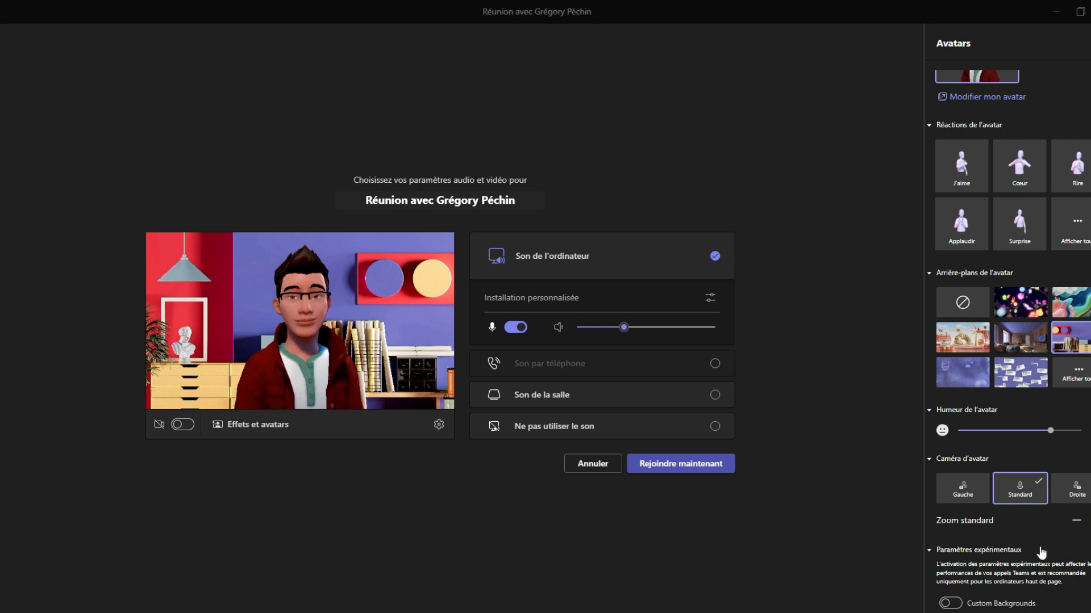
pyautogui.click(995, 606)
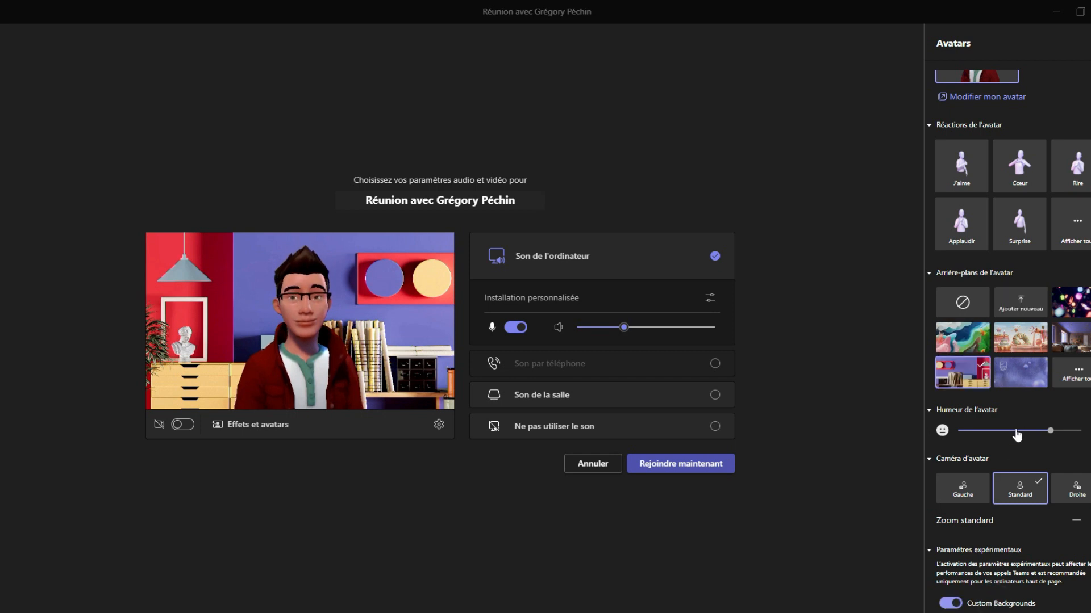
# - Disable the experimental Custom Backgrounds setting and join the meeting, dismissing the invitation dialog and the speaker notice
pyautogui.moveTo(1029, 307)
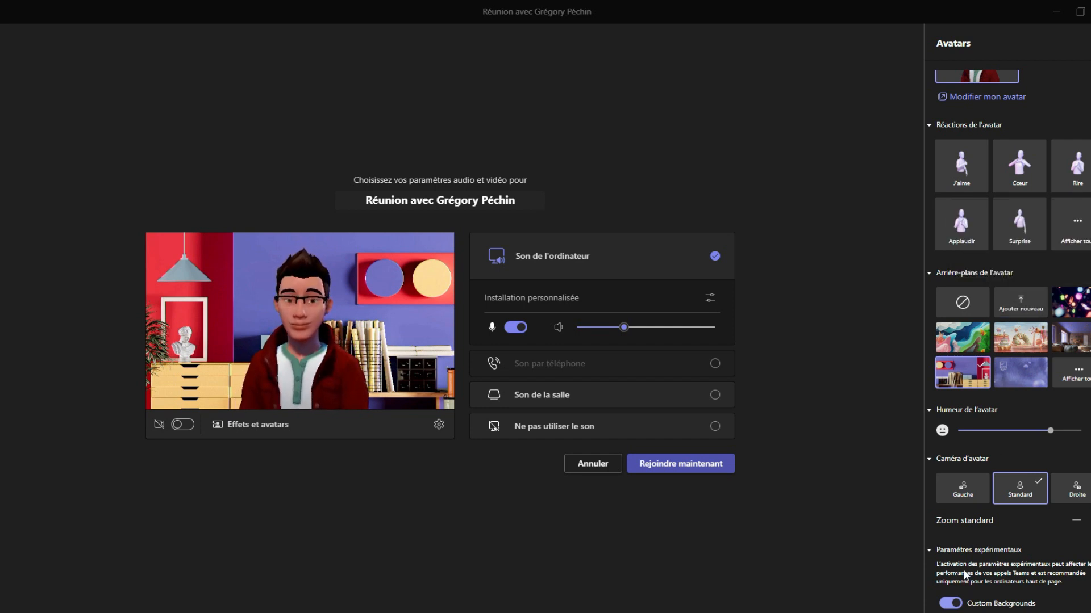
pyautogui.click(964, 605)
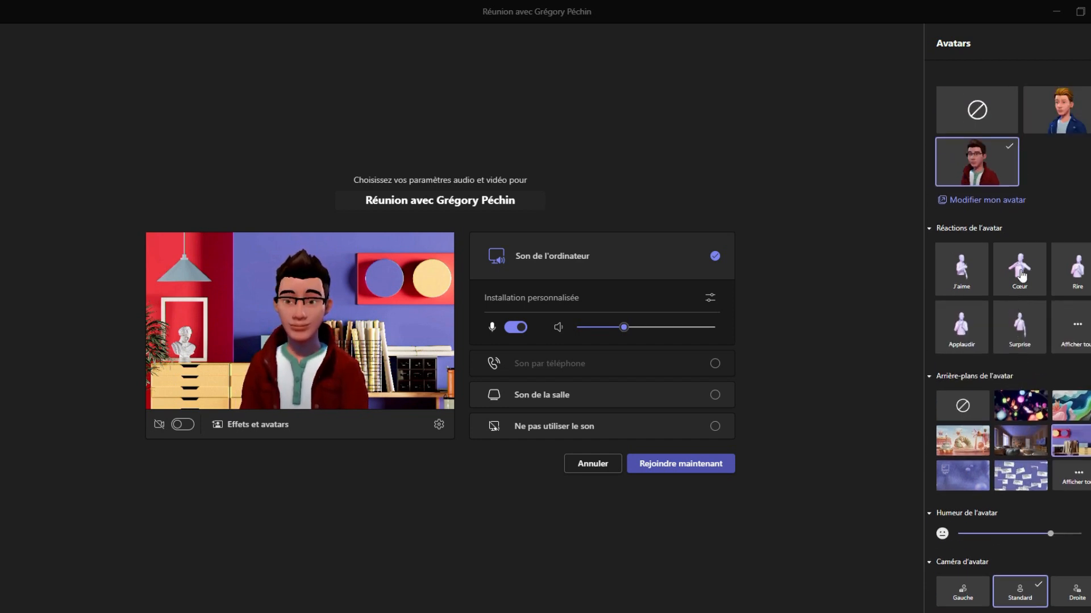
pyautogui.click(708, 465)
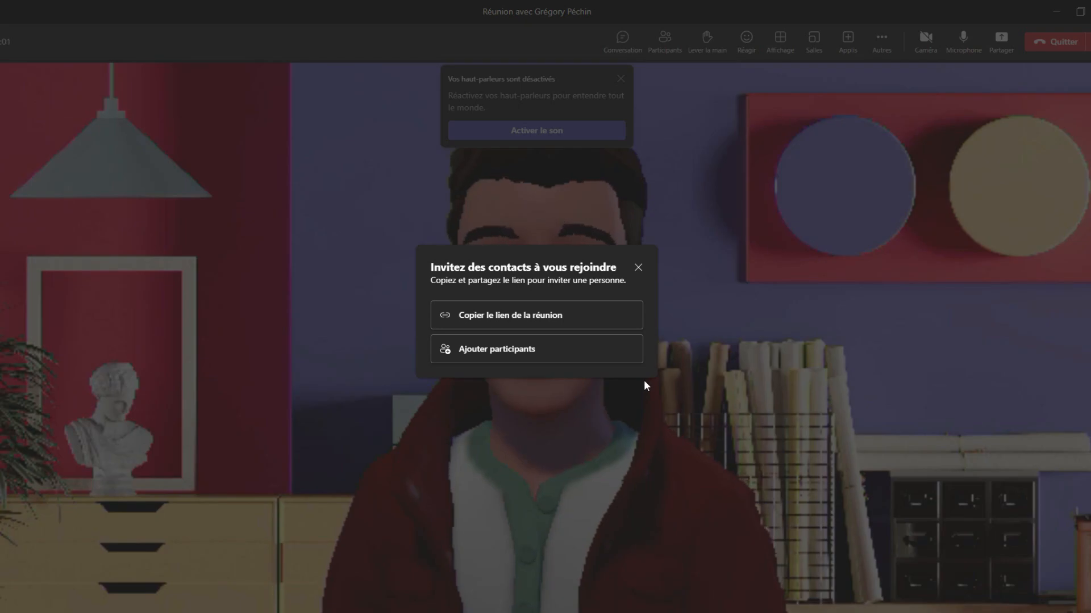
pyautogui.click(637, 267)
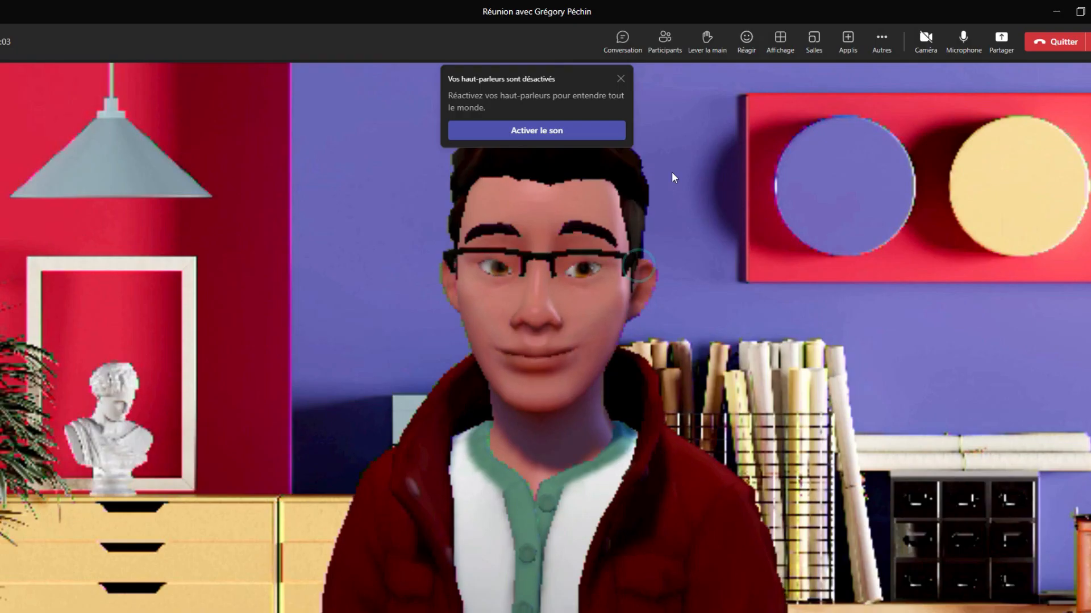
pyautogui.click(621, 79)
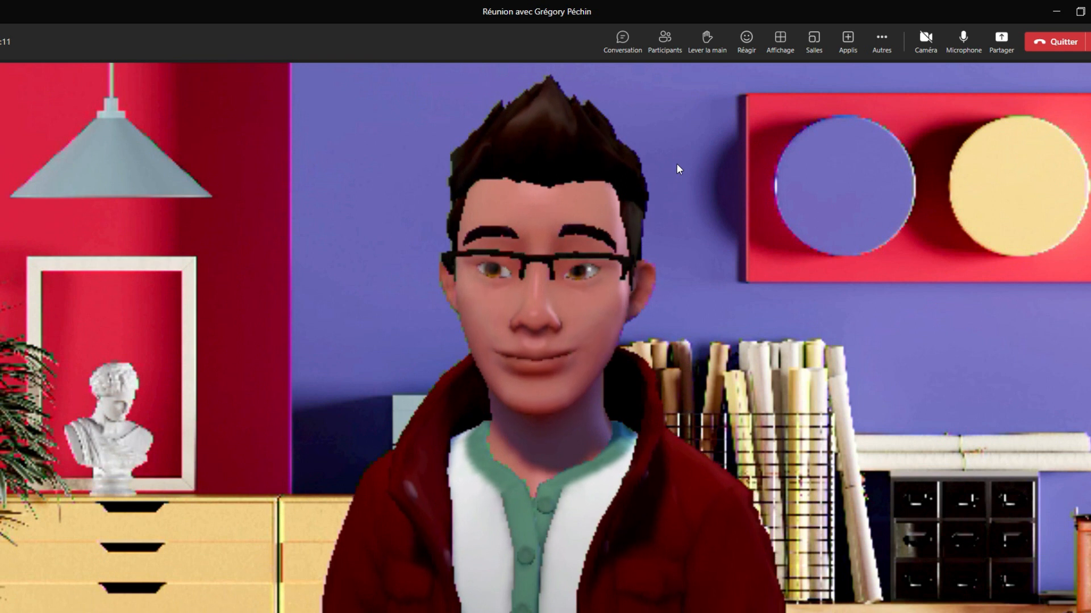
# - Raise and lower the avatar's hand, and send the thumbs-up and Amour reactions to the meeting
pyautogui.click(717, 51)
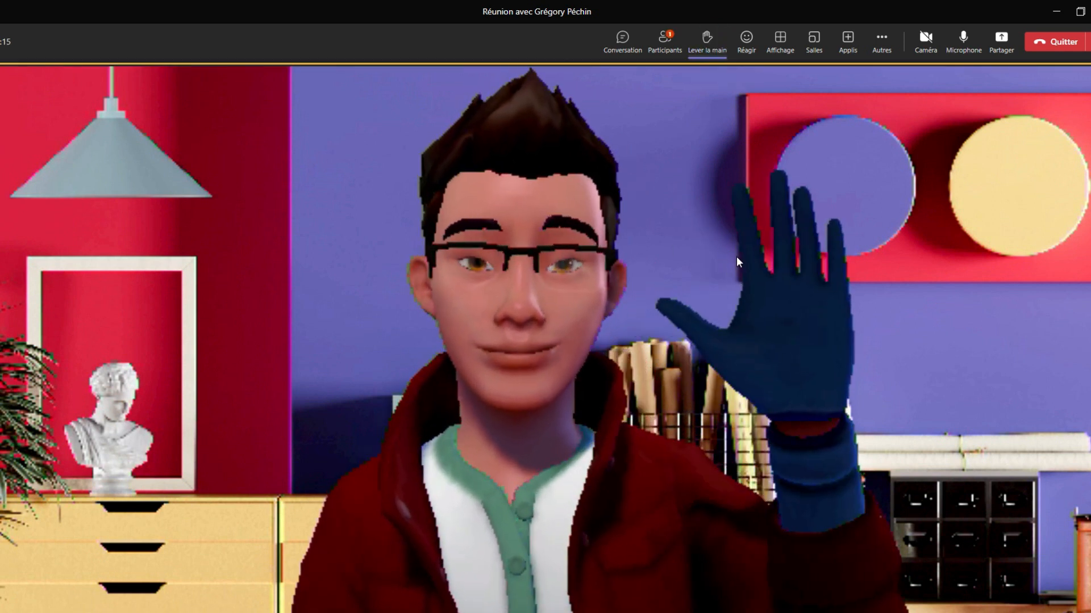
pyautogui.click(704, 52)
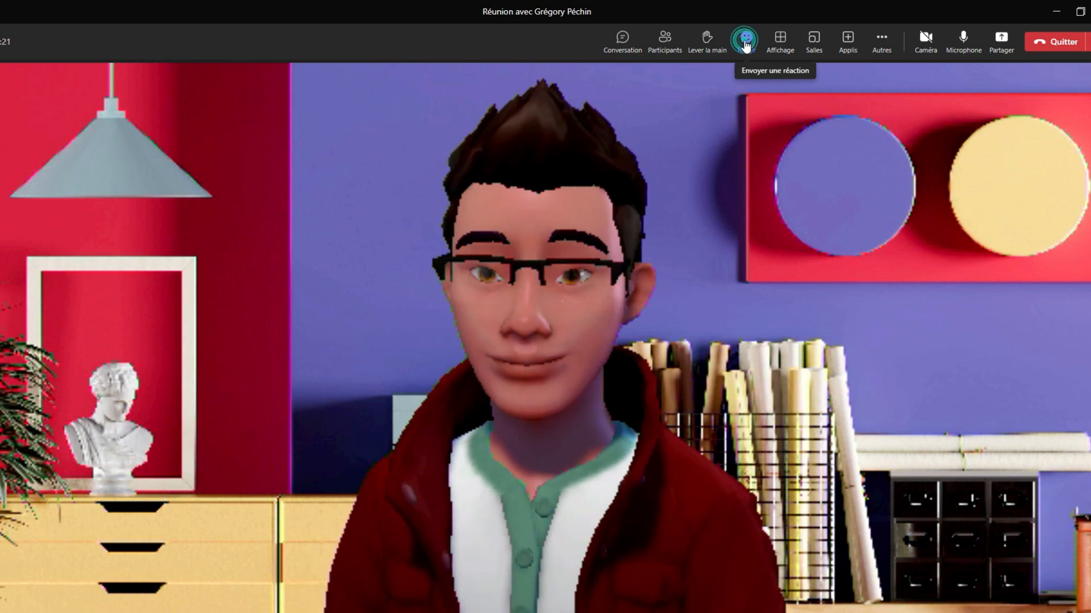
pyautogui.click(746, 50)
pyautogui.click(751, 84)
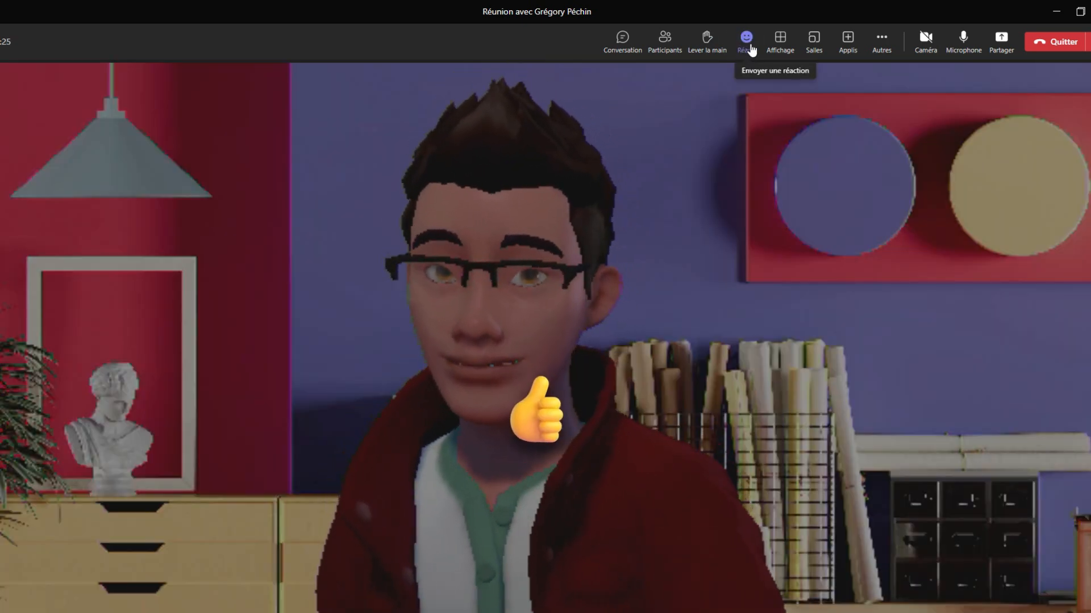
pyautogui.click(746, 45)
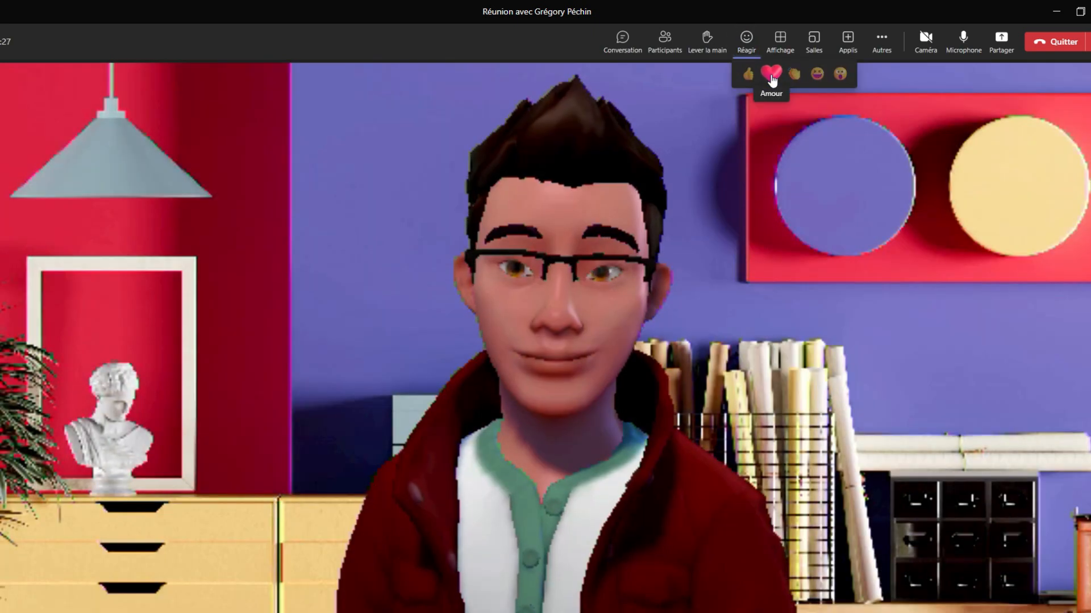
pyautogui.click(771, 75)
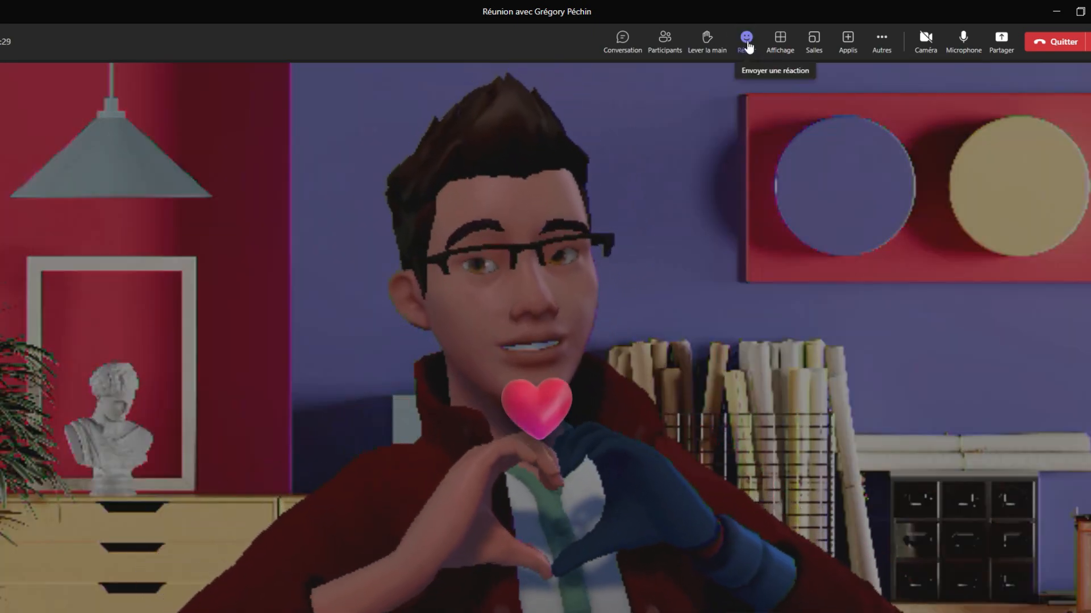
# - Send the applause and surprised-face reactions to the meeting
pyautogui.click(747, 44)
pyautogui.click(794, 74)
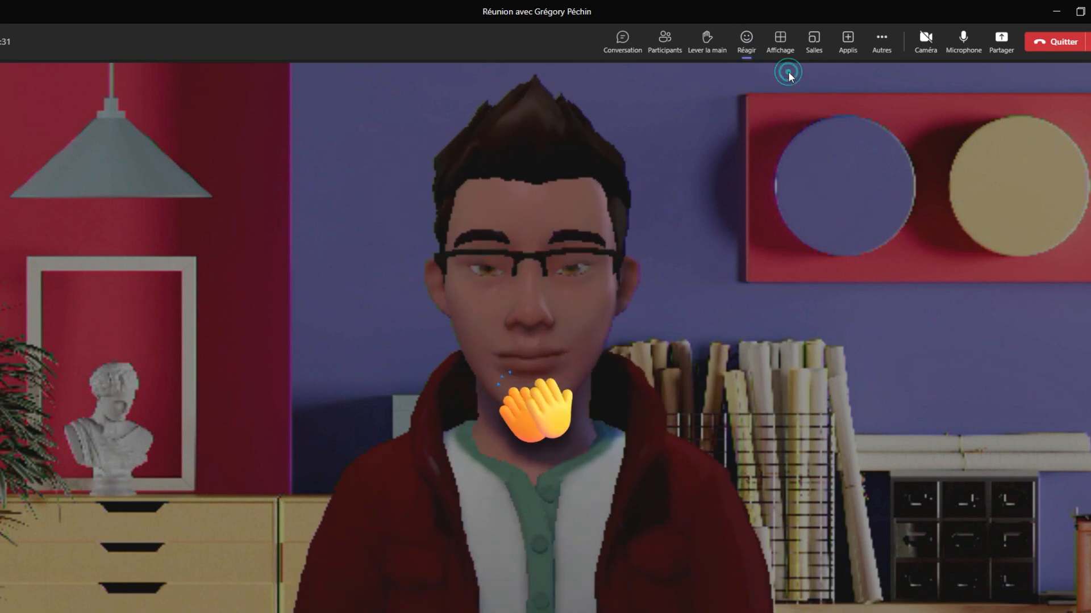
pyautogui.click(745, 44)
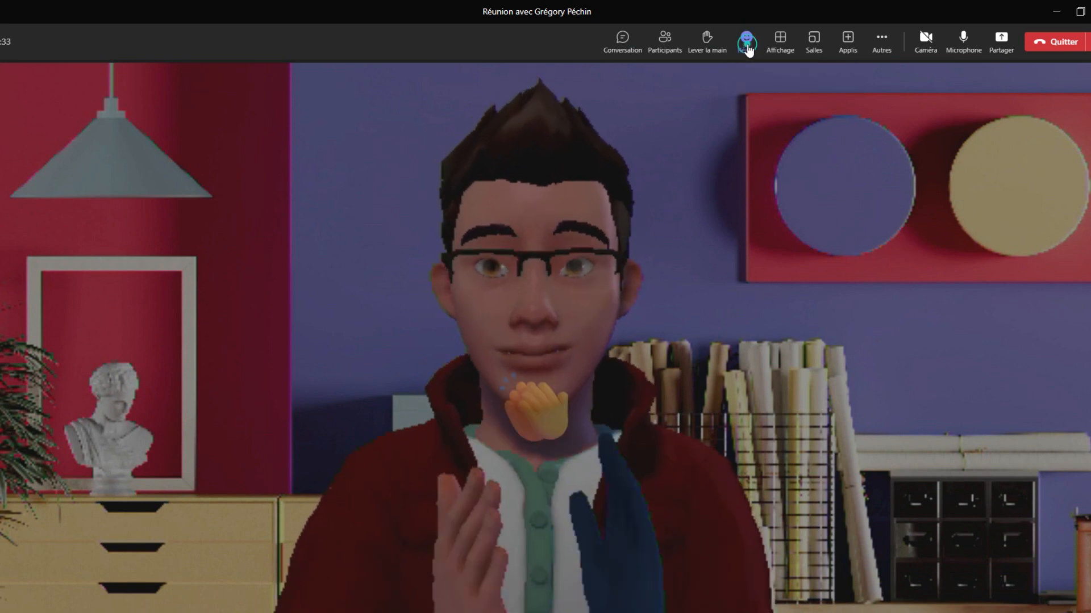
pyautogui.click(839, 79)
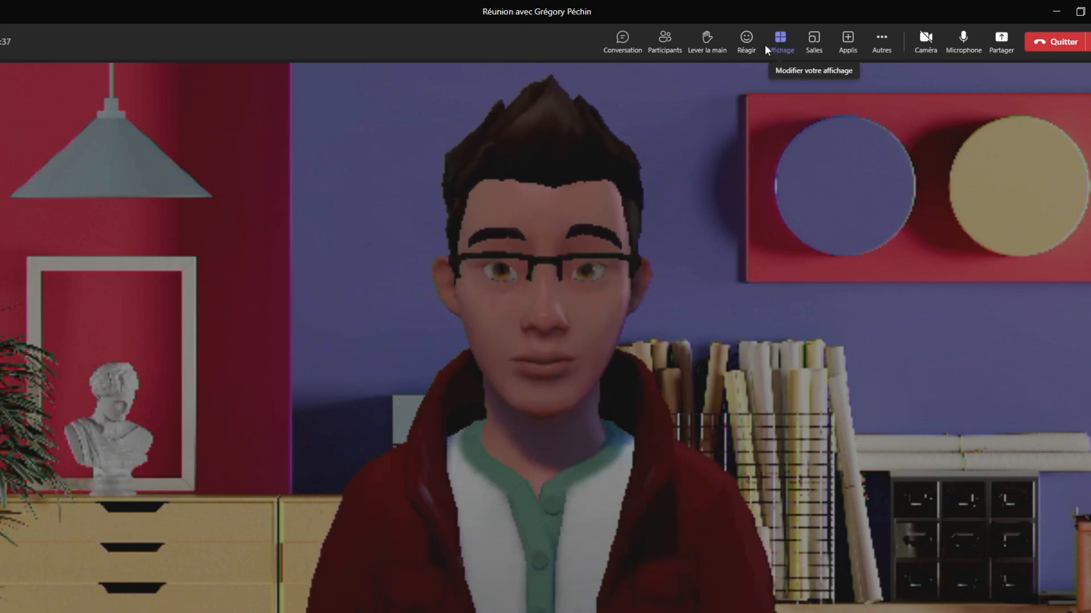
pyautogui.click(747, 41)
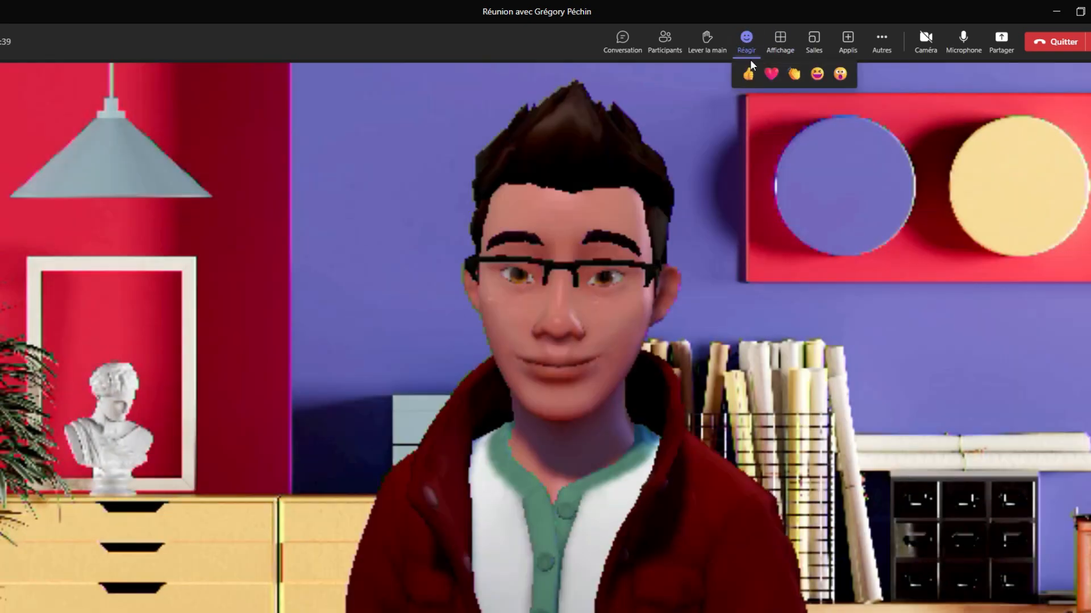
pyautogui.click(838, 82)
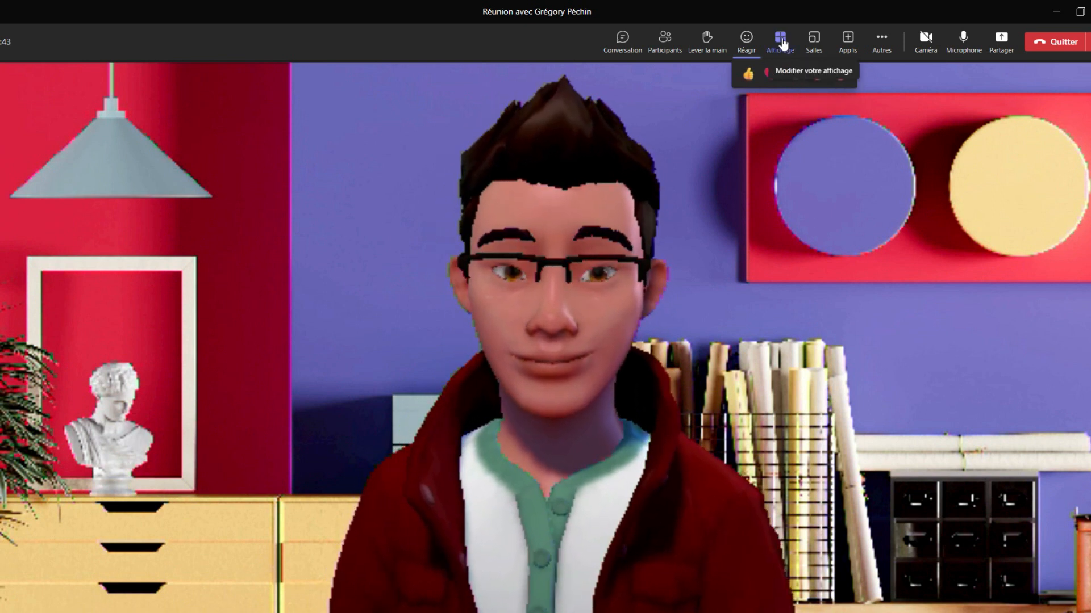
# - Try Mode Ensemble with the Auditorium scene and return the meeting to the gallery view
pyautogui.click(780, 40)
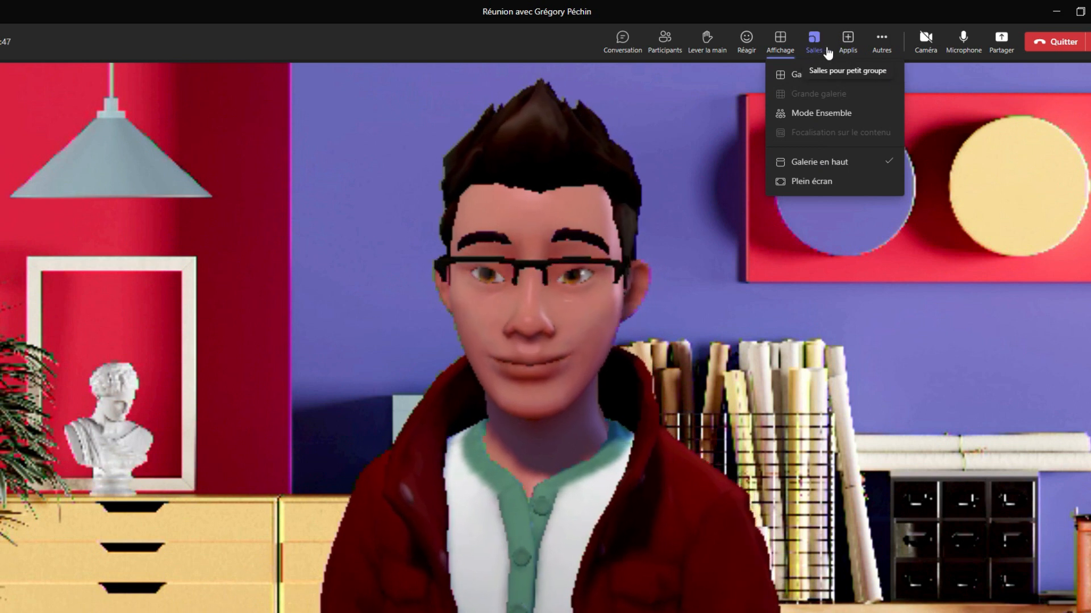
pyautogui.click(820, 115)
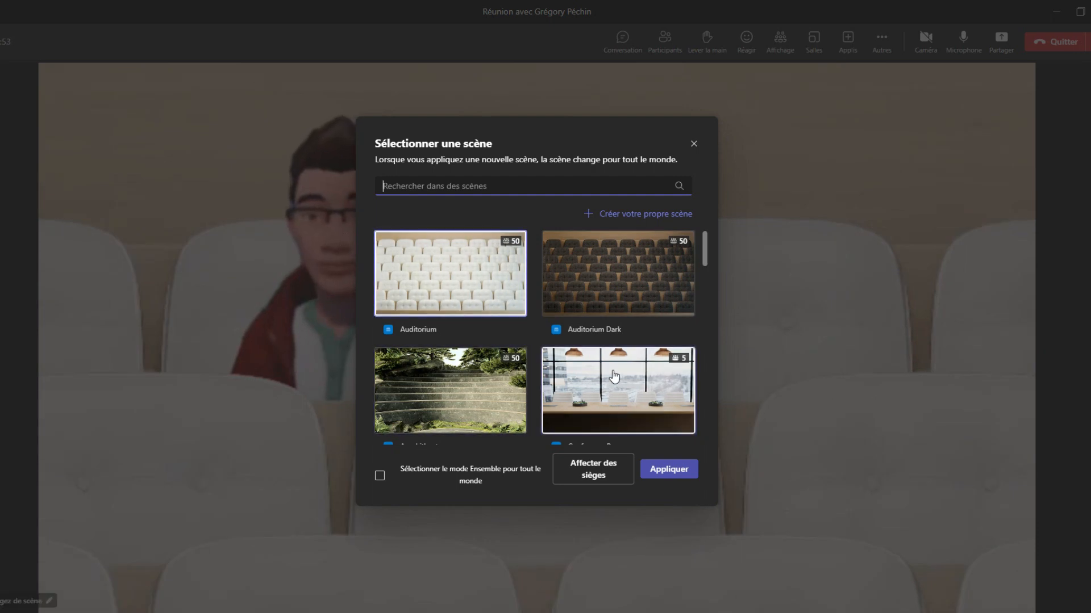
pyautogui.click(656, 473)
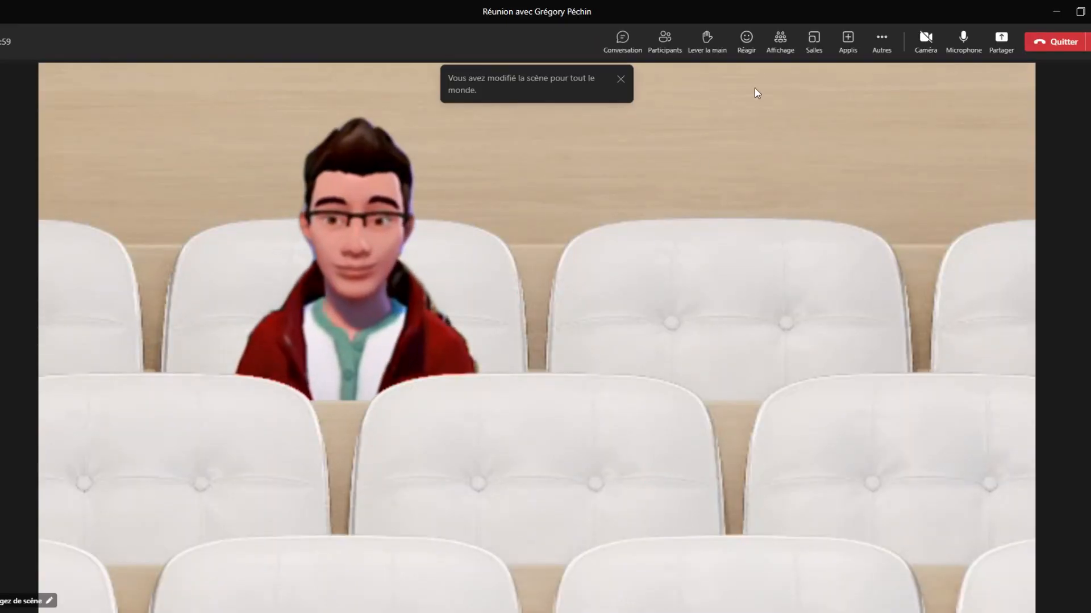
pyautogui.click(781, 41)
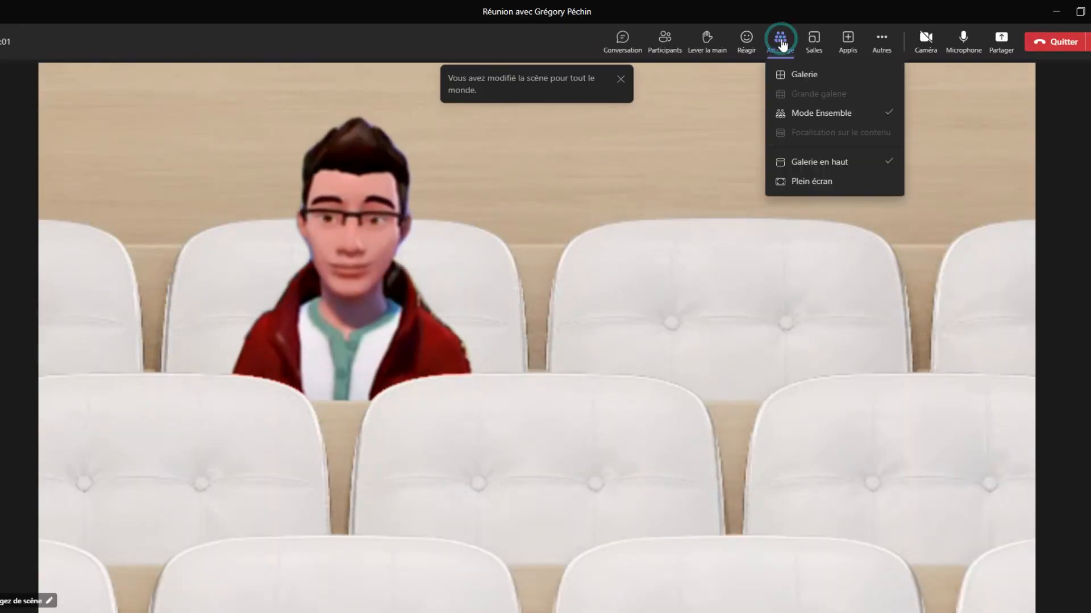
pyautogui.click(813, 113)
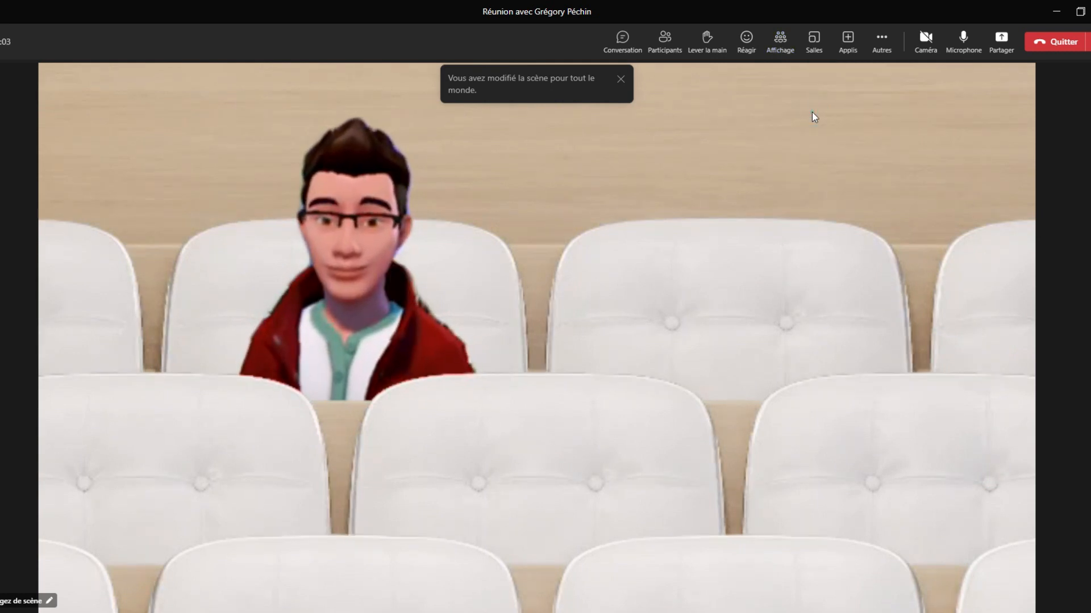
pyautogui.click(779, 49)
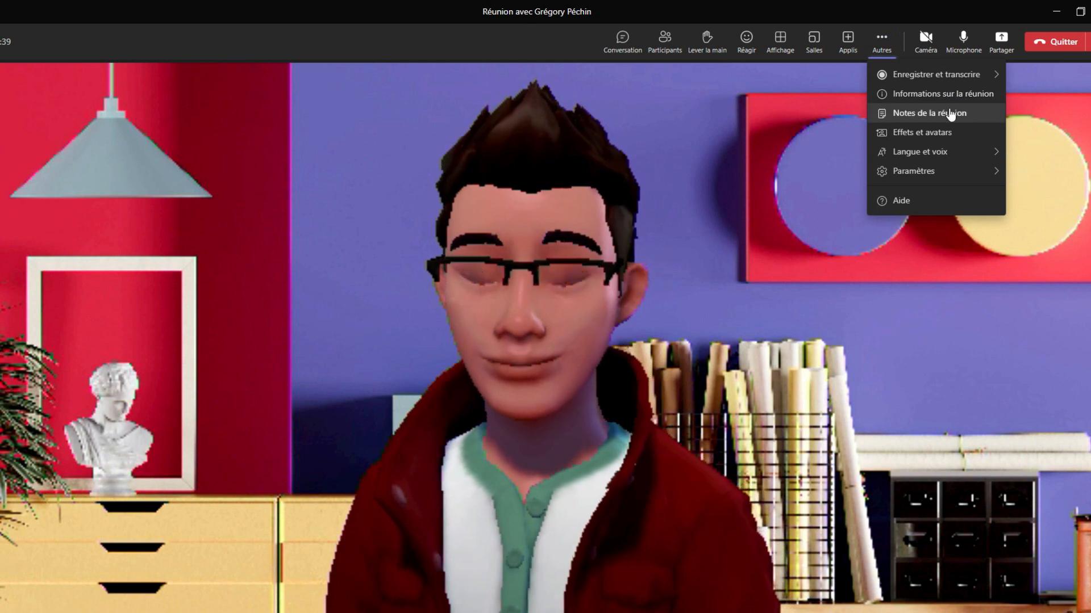
# - Show the meeting's effects and avatars settings and try the Rire and Cœur avatar reactions
pyautogui.click(953, 132)
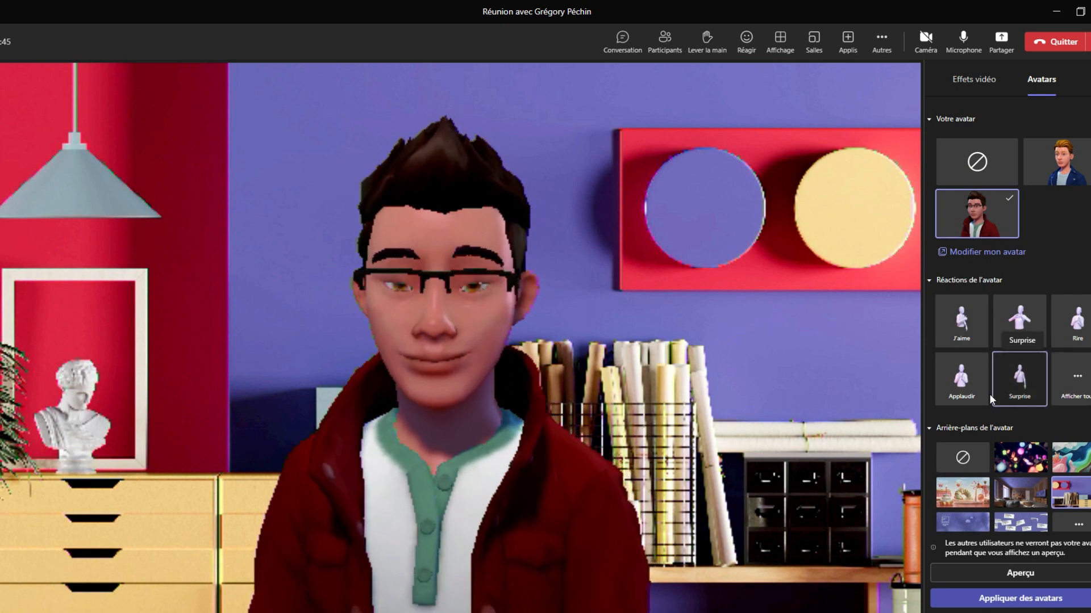
pyautogui.click(1066, 338)
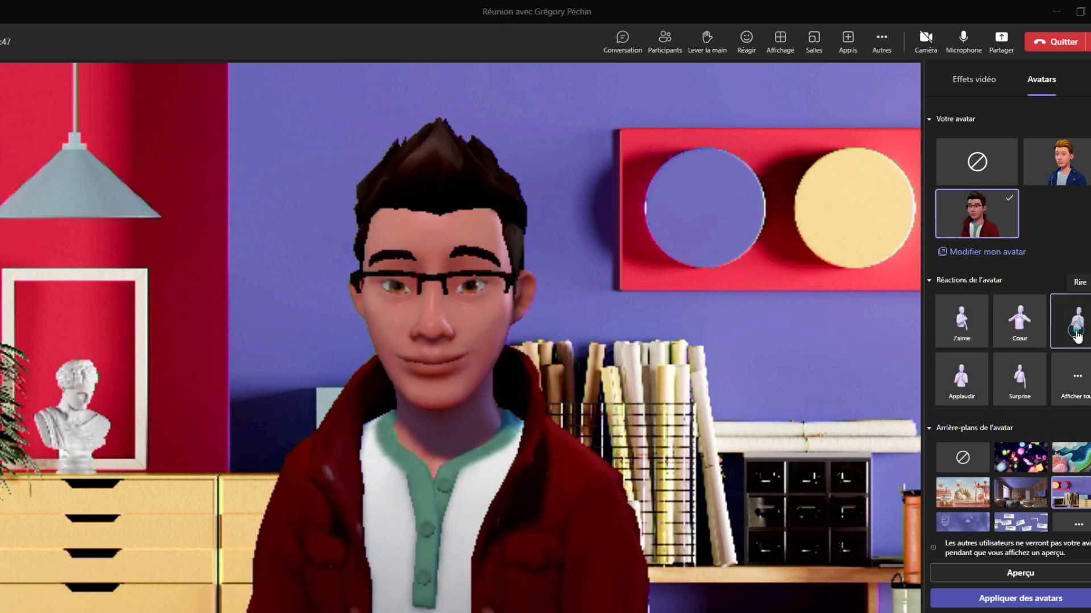
pyautogui.click(1020, 324)
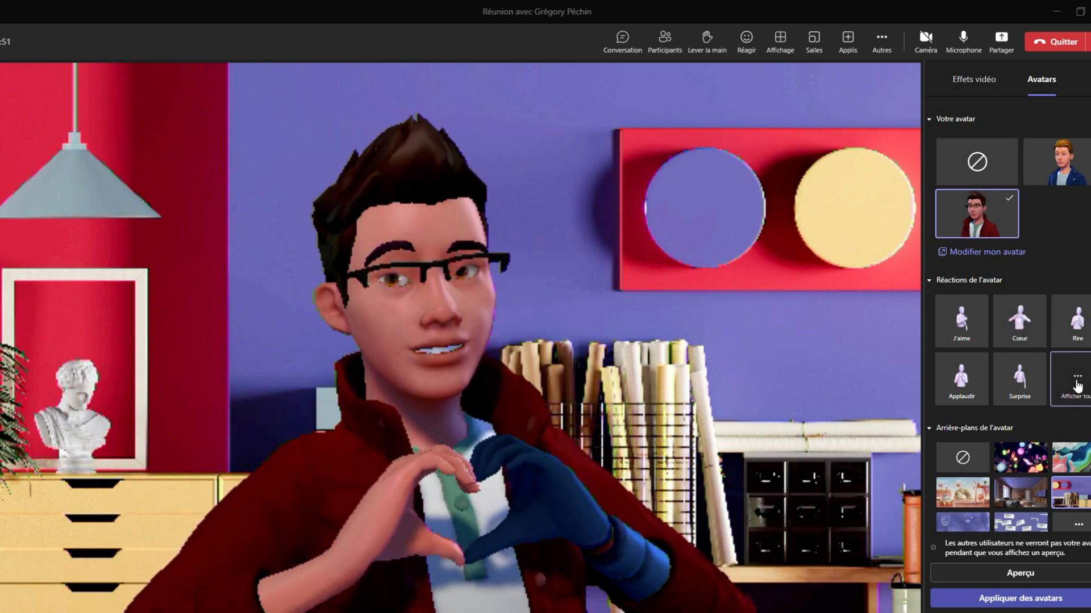
# - Display all avatar reactions and try Kawaii, Motus et bouche cousue and Ouf
pyautogui.click(1066, 385)
pyautogui.scroll(-4, 1021, 361)
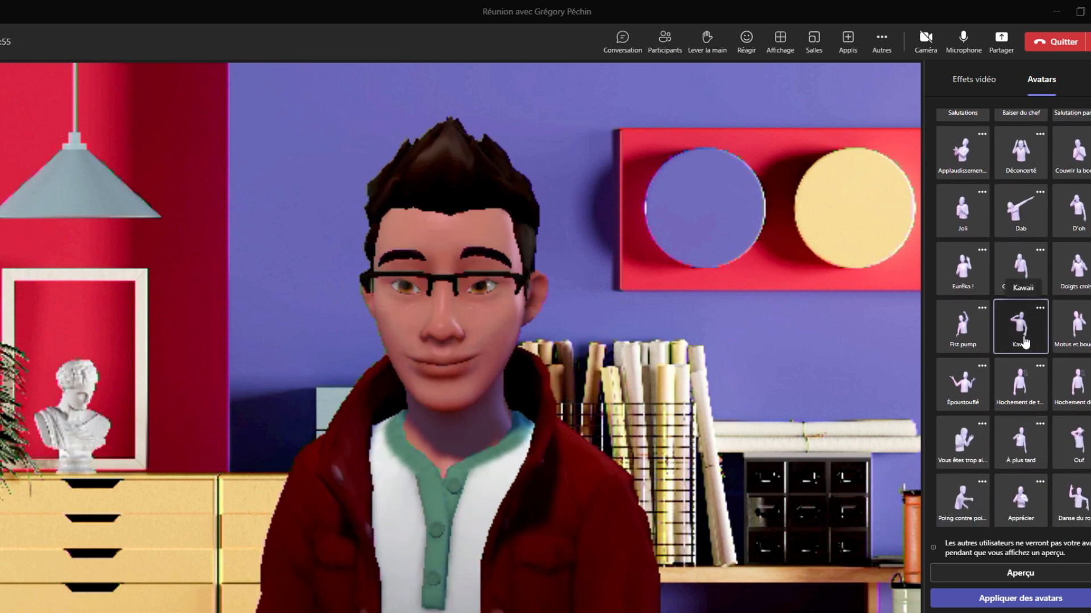
pyautogui.click(1024, 341)
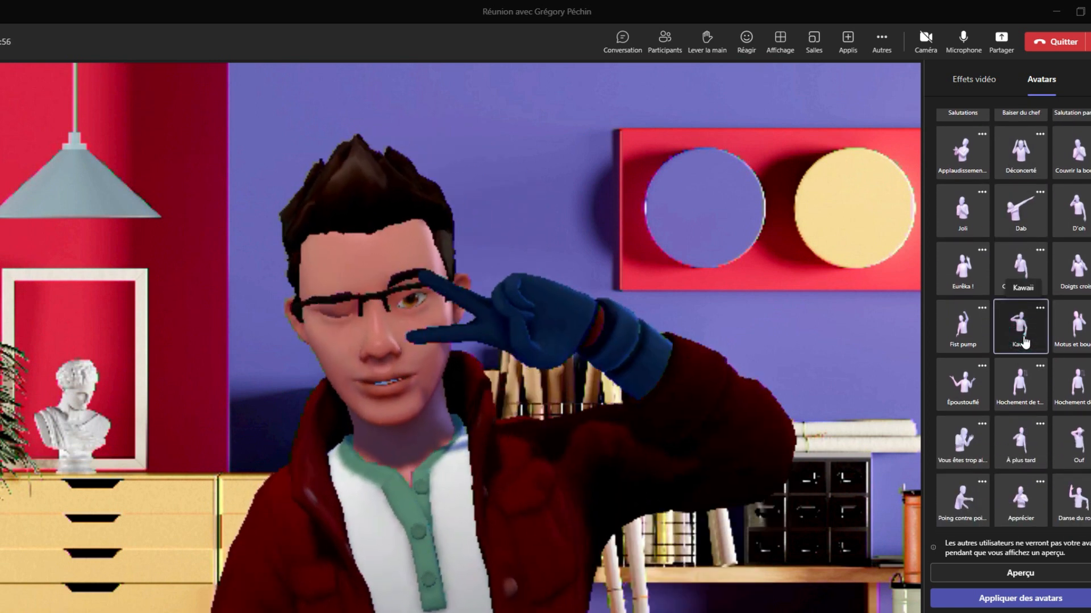
pyautogui.click(1079, 335)
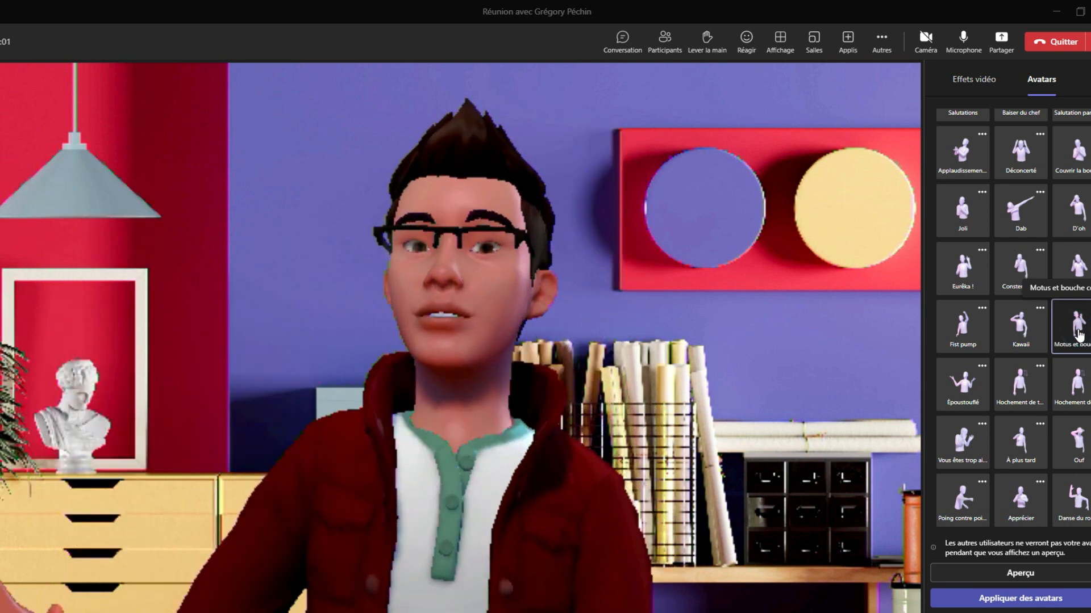
pyautogui.click(1079, 441)
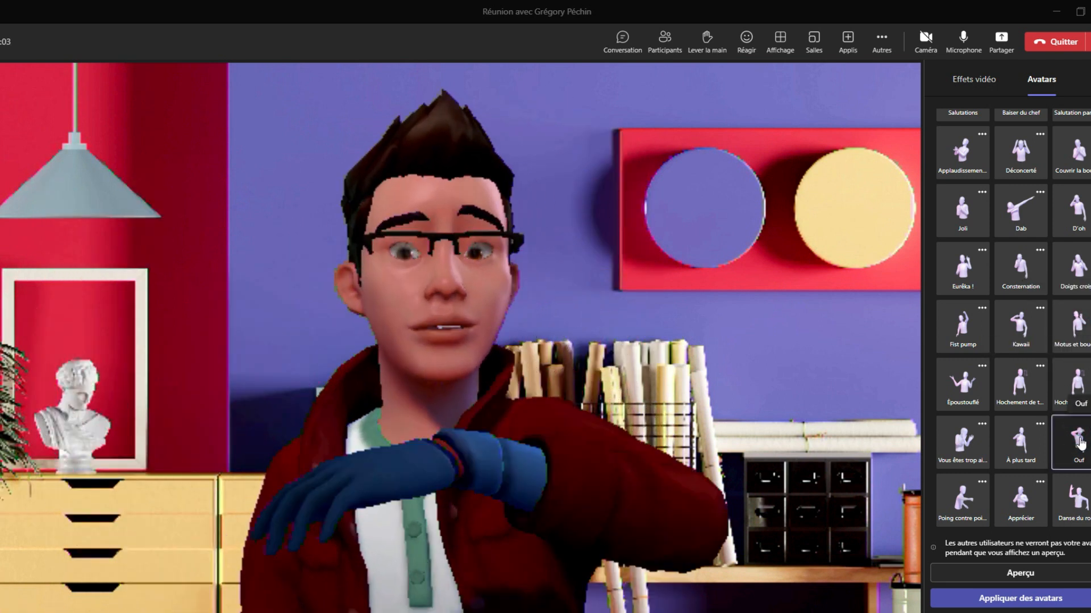
# - Try more reactions from the end of the full list, including Argh and Bailler
pyautogui.scroll(-5, 1082, 443)
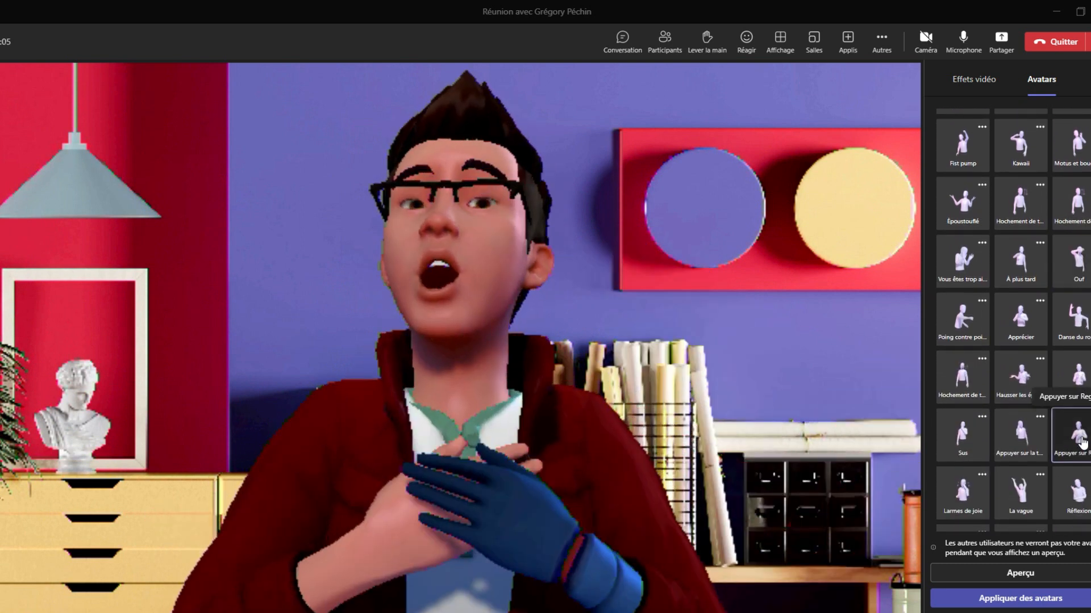
pyautogui.scroll(-2, 1051, 398)
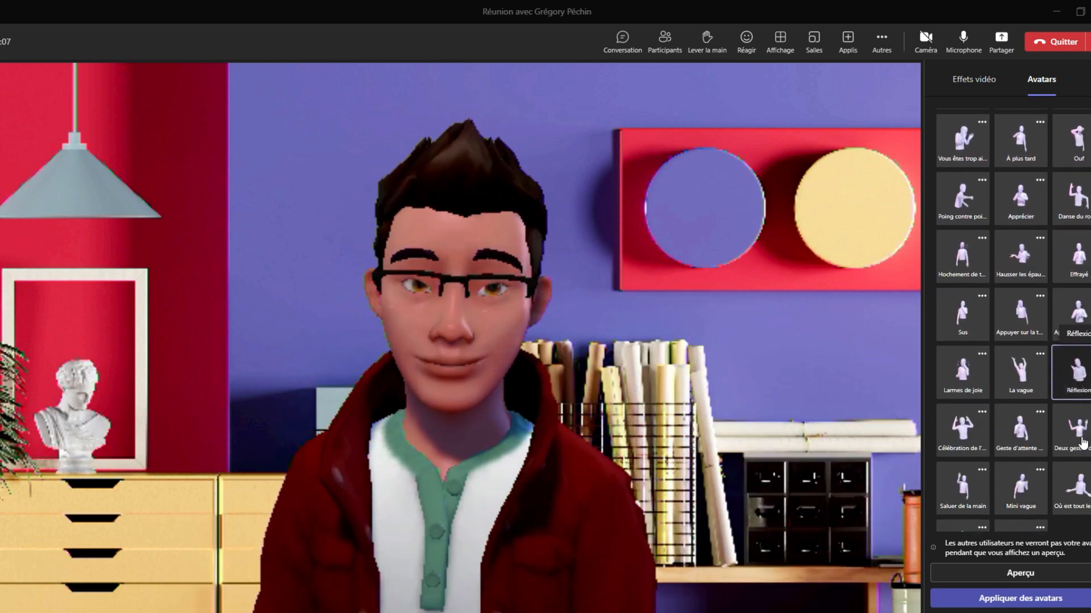
pyautogui.click(1025, 324)
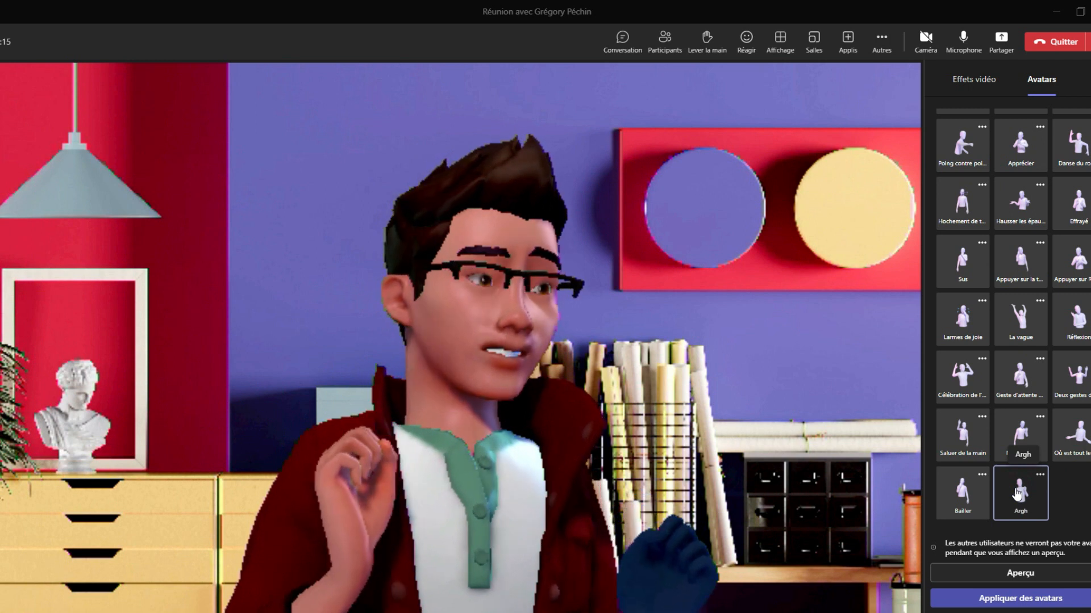
pyautogui.click(963, 497)
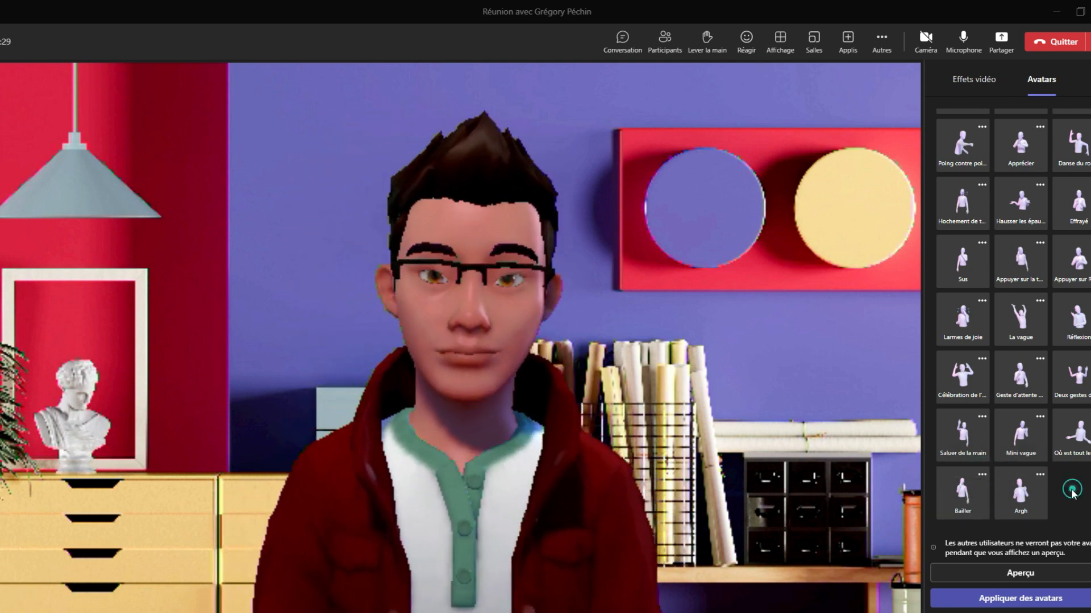
# - Try the Salutations reaction from the start of the full list and open the meeting's additional options
pyautogui.scroll(5, 1045, 483)
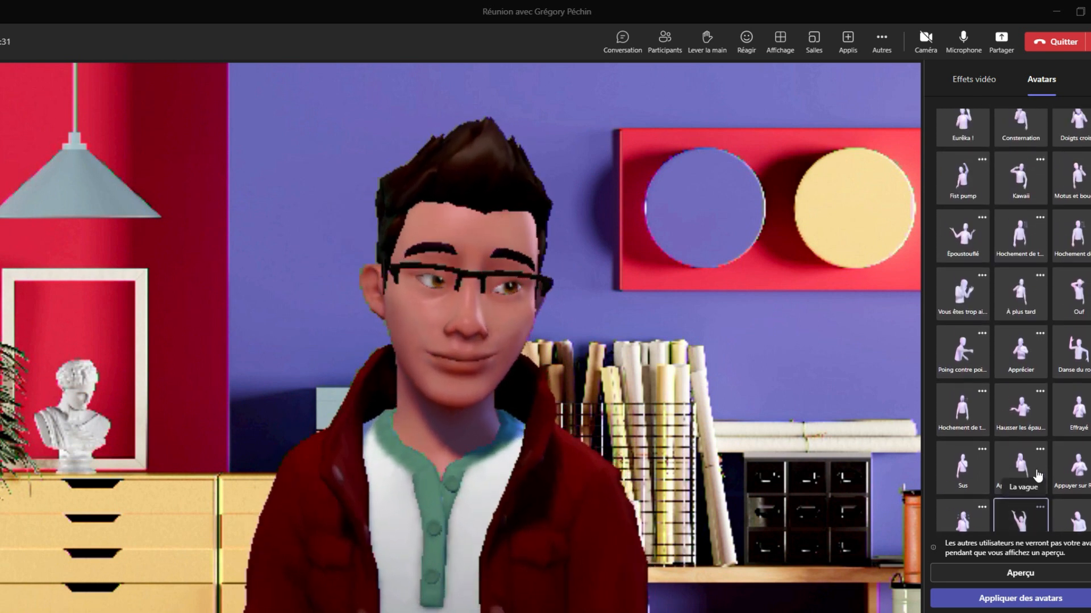
pyautogui.scroll(4, 1031, 480)
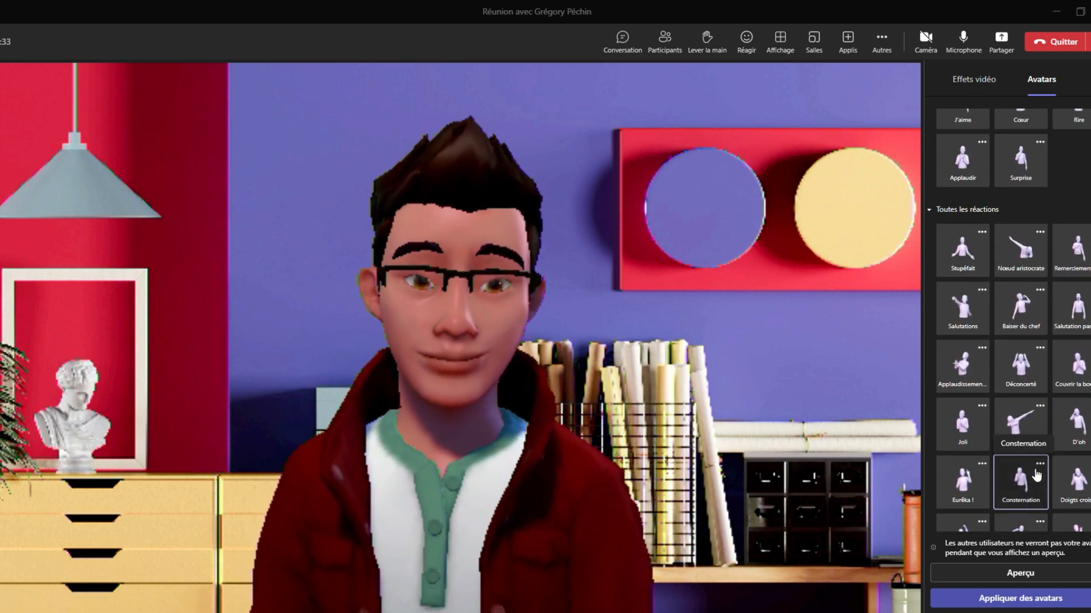
pyautogui.click(955, 322)
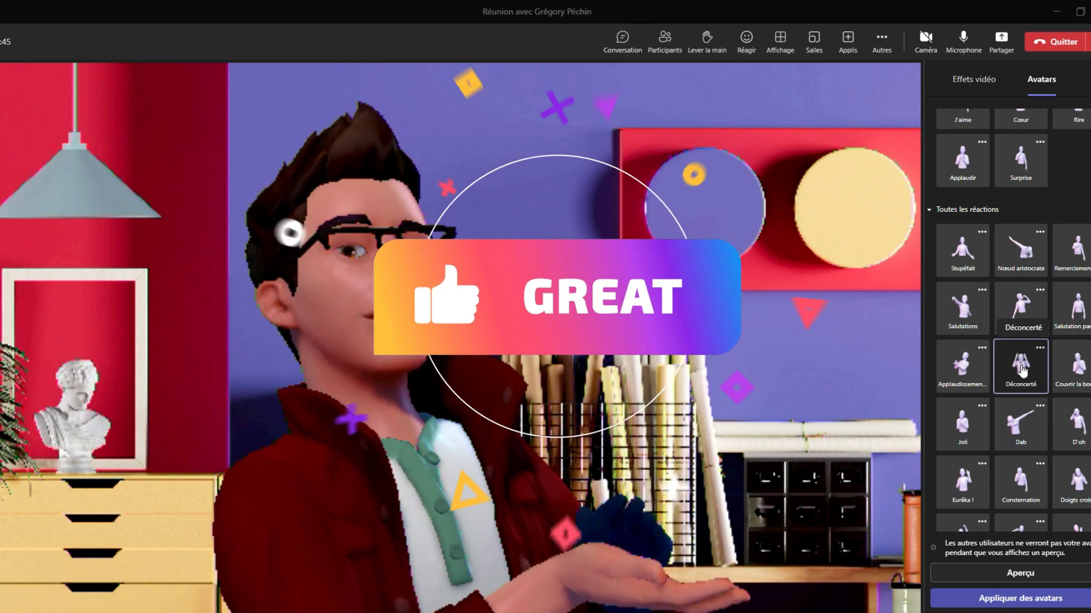
pyautogui.scroll(2, 1022, 355)
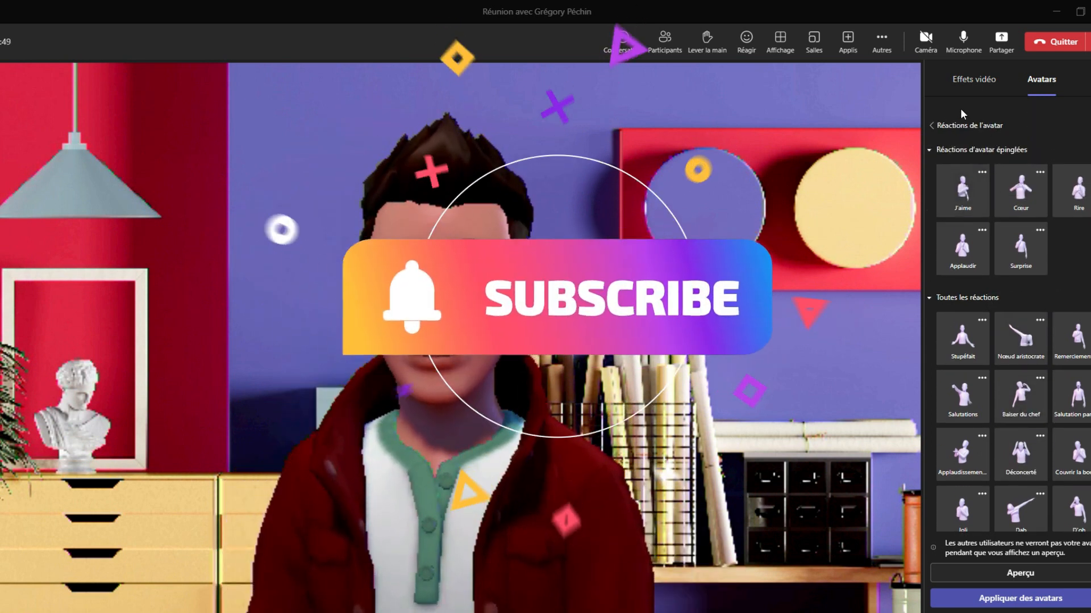
pyautogui.click(894, 54)
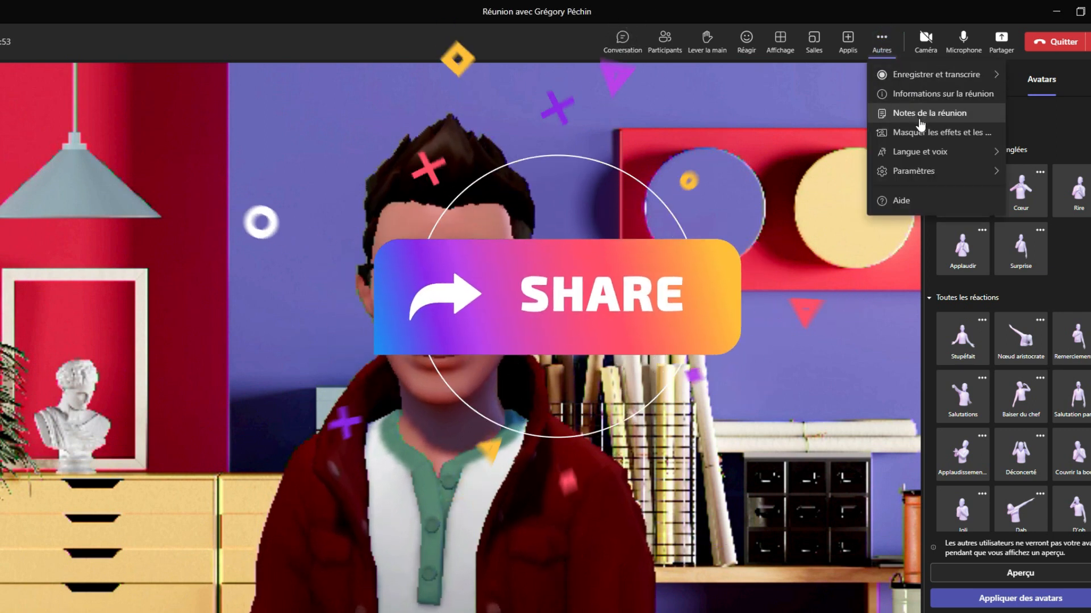